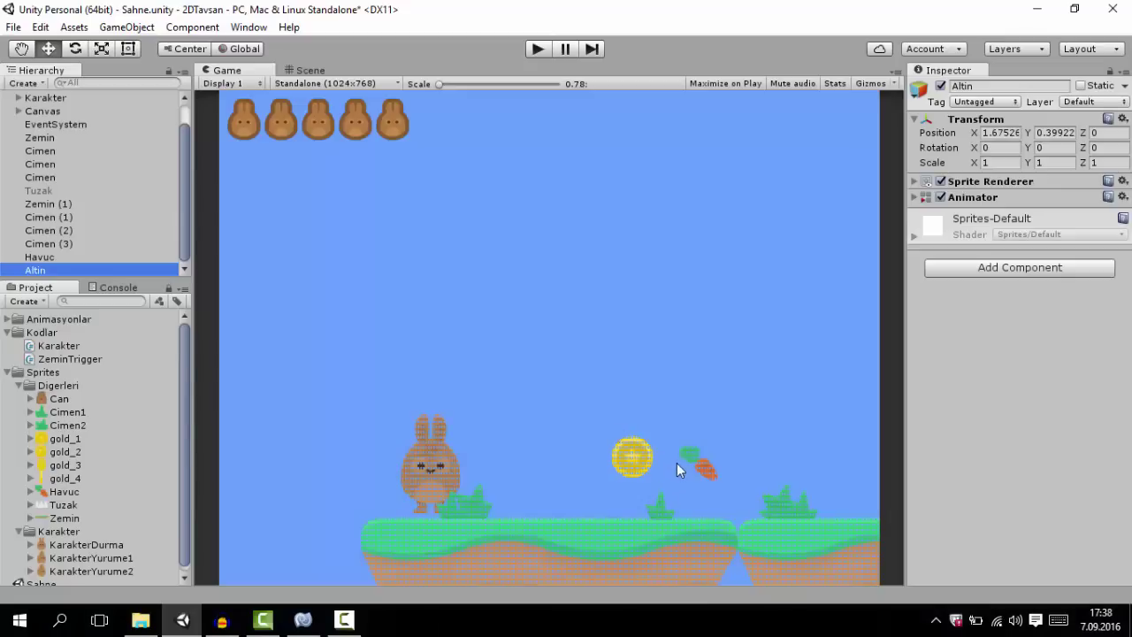
- Switch to the Scene view and pan so the bunny is in view
left_click(309, 70)
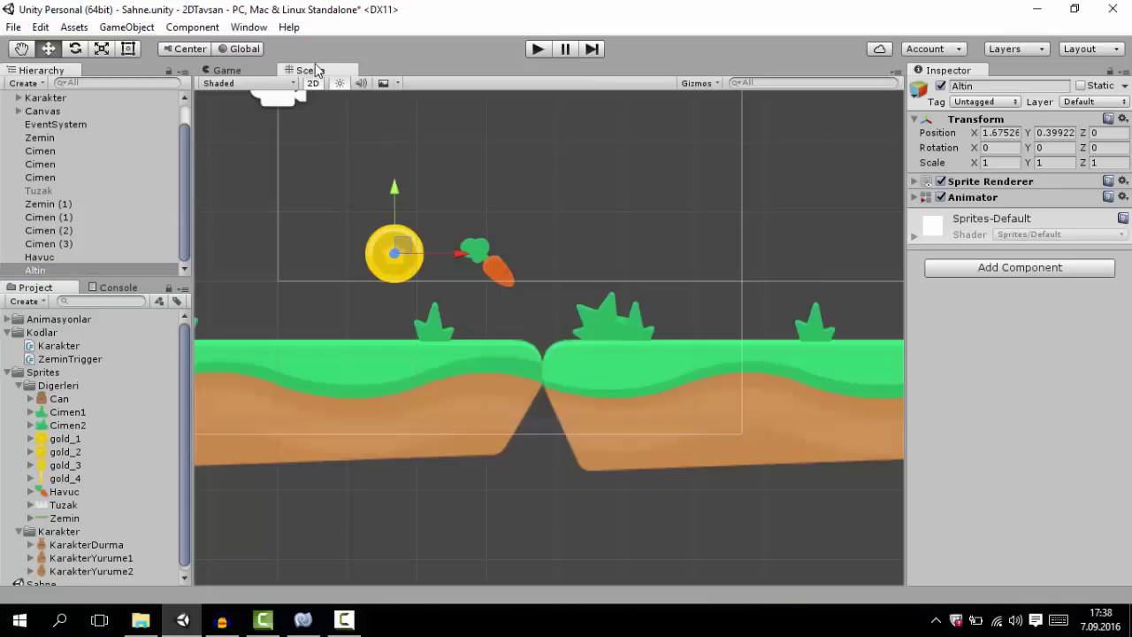
scroll(482, 217, "up", 4)
scroll(615, 259, "down", 2)
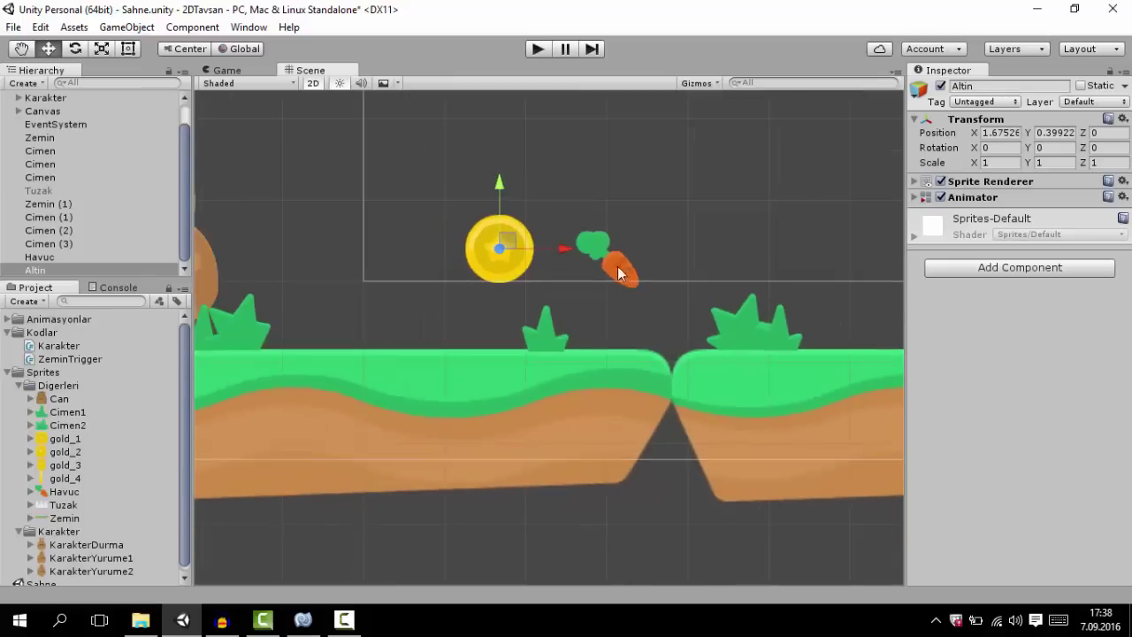
left_click_drag(617, 267, 733, 258)
scroll(678, 257, "up", 1)
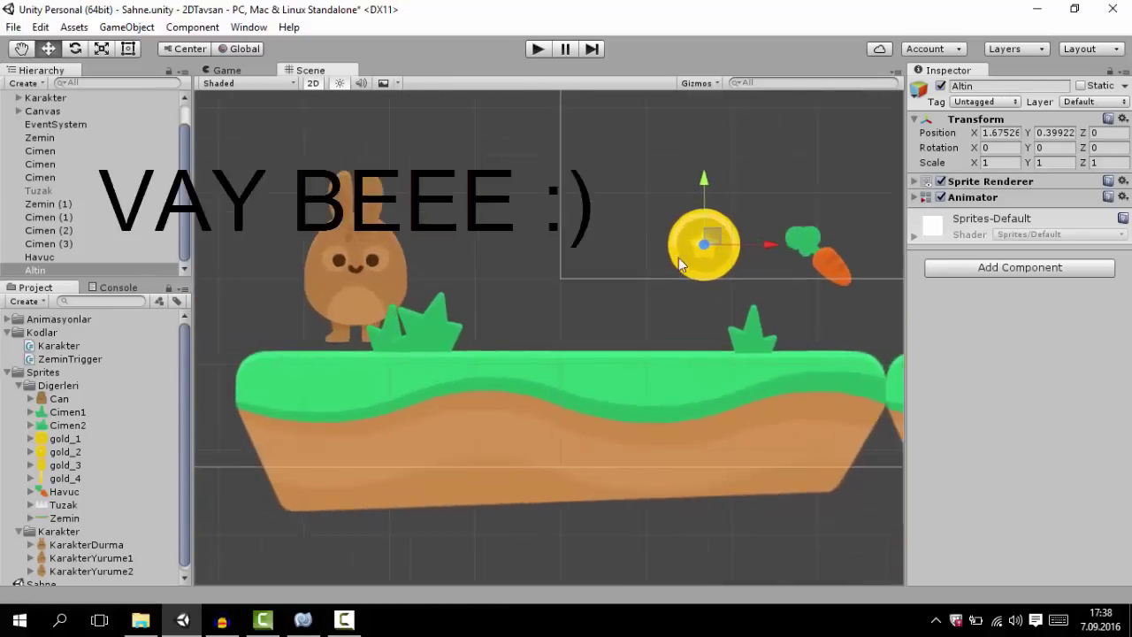
scroll(464, 351, "up", 2)
scroll(522, 319, "up", 3)
- Select the Canvas object and zoom in and out to inspect the whole level
left_click(522, 320)
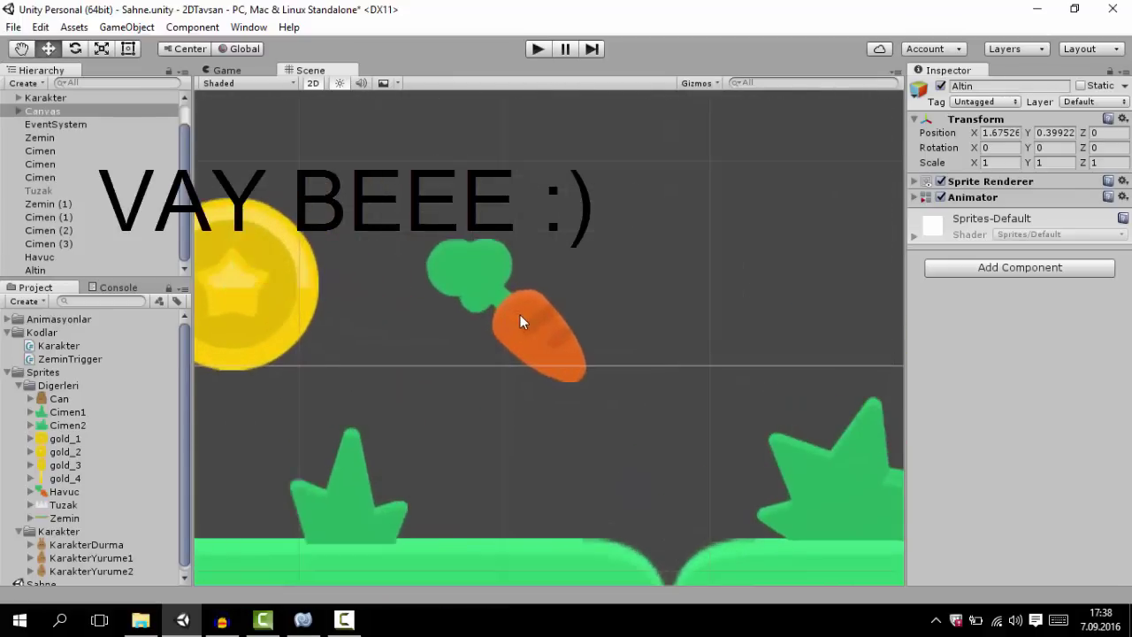
scroll(519, 311, "down", 3)
scroll(531, 310, "up", 1)
scroll(544, 323, "up", 2)
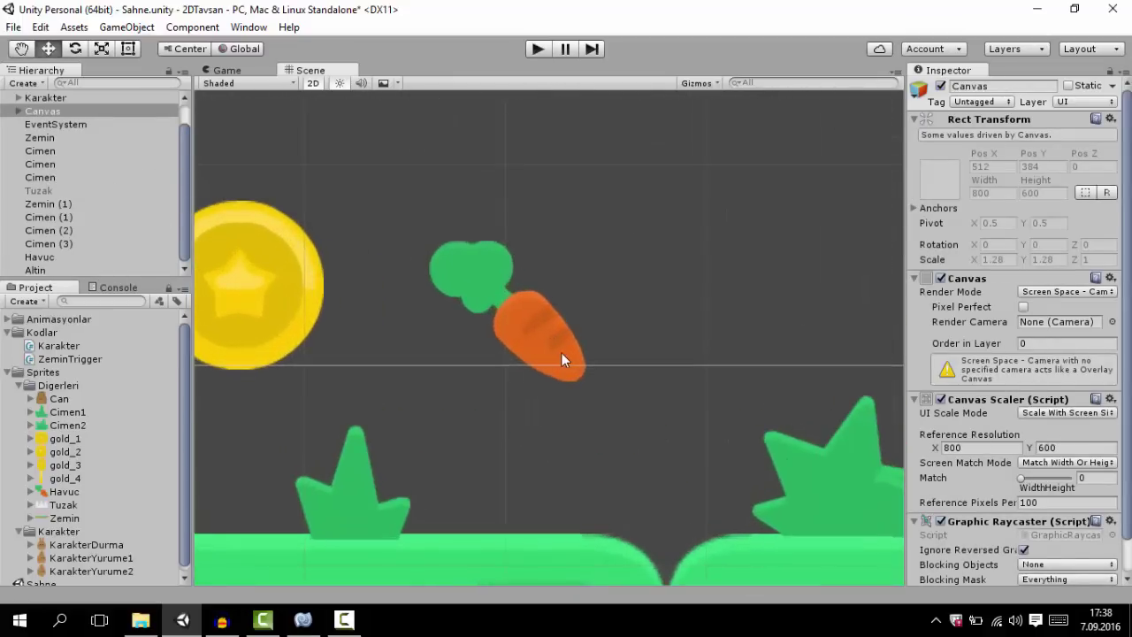
scroll(562, 352, "down", 2)
scroll(546, 297, "down", 2)
scroll(506, 322, "down", 2)
scroll(509, 326, "down", 2)
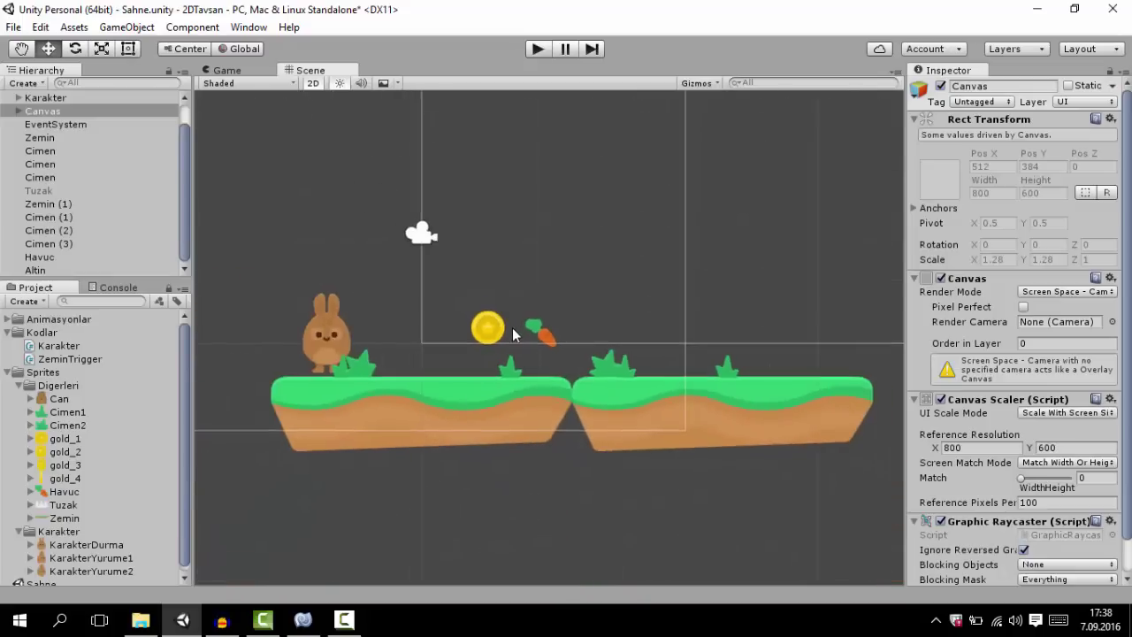
scroll(512, 327, "down", 2)
scroll(514, 332, "down", 1)
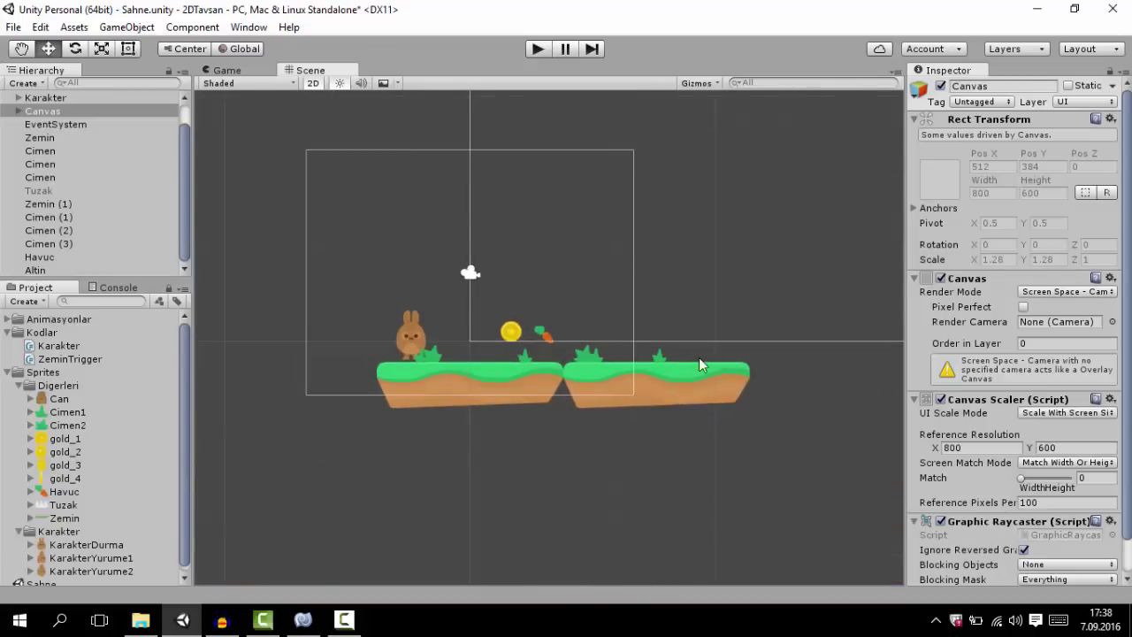
scroll(696, 361, "down", 1)
scroll(696, 358, "down", 1)
scroll(695, 355, "down", 1)
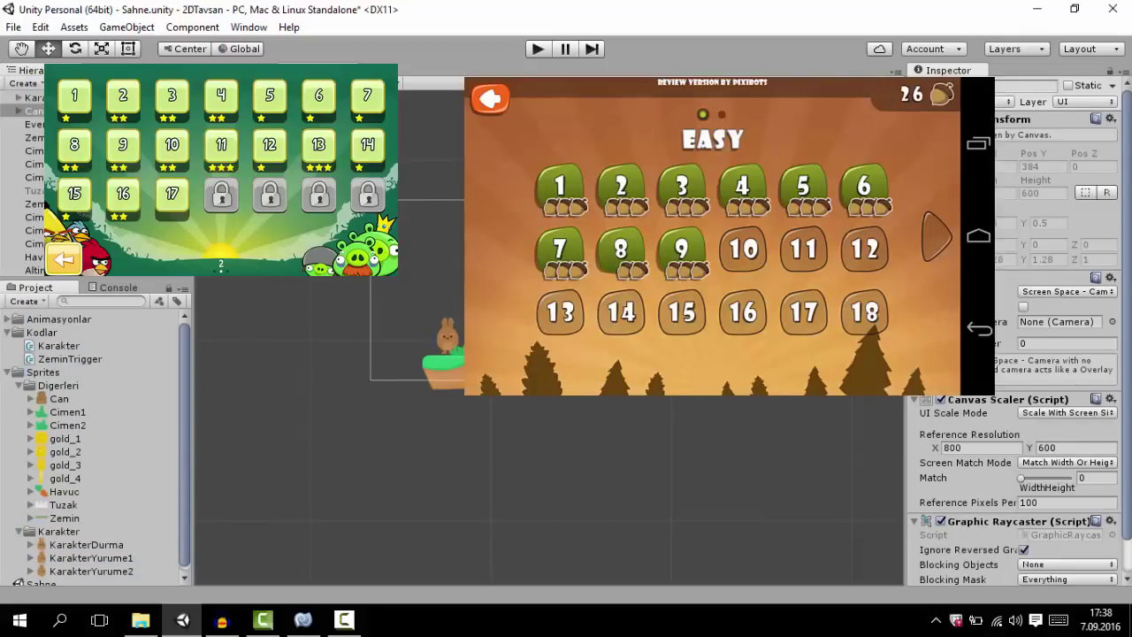
scroll(548, 483, "up", 2)
scroll(548, 483, "up", 3)
scroll(548, 482, "up", 2)
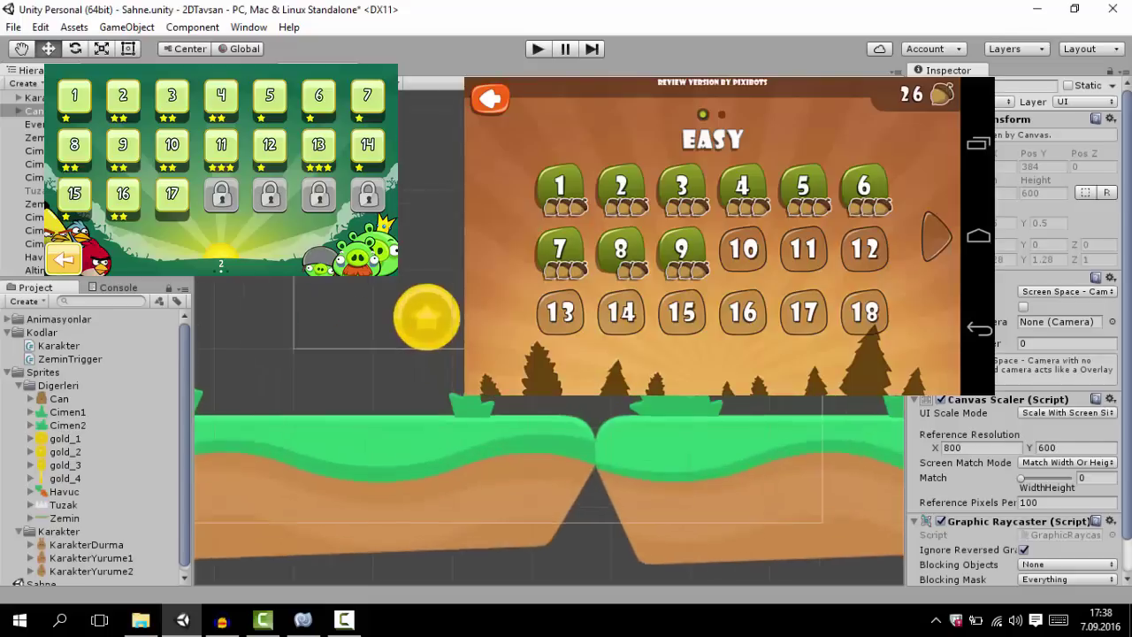
scroll(548, 483, "up", 3)
scroll(565, 368, "up", 2)
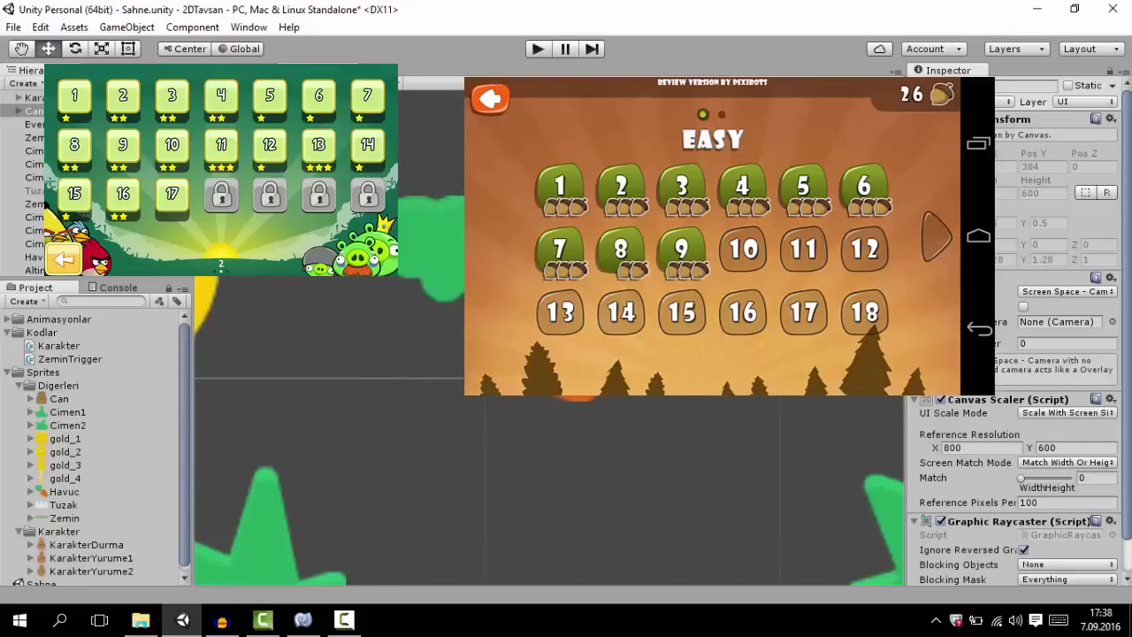
scroll(566, 368, "up", 2)
scroll(566, 368, "down", 3)
scroll(565, 368, "down", 2)
scroll(567, 368, "down", 2)
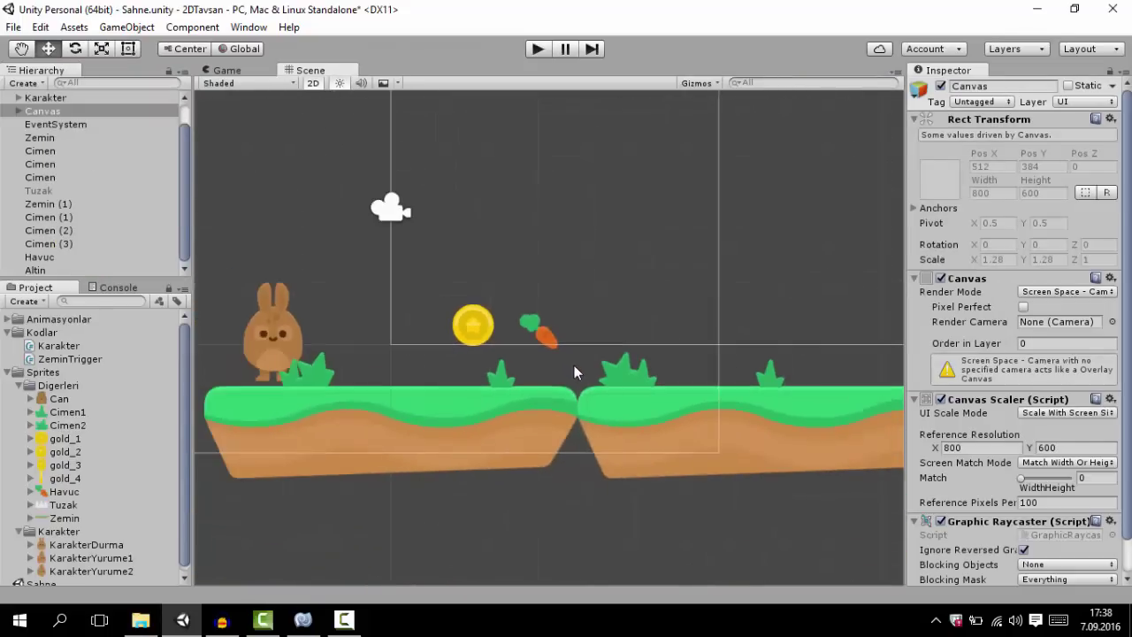
scroll(521, 323, "up", 5)
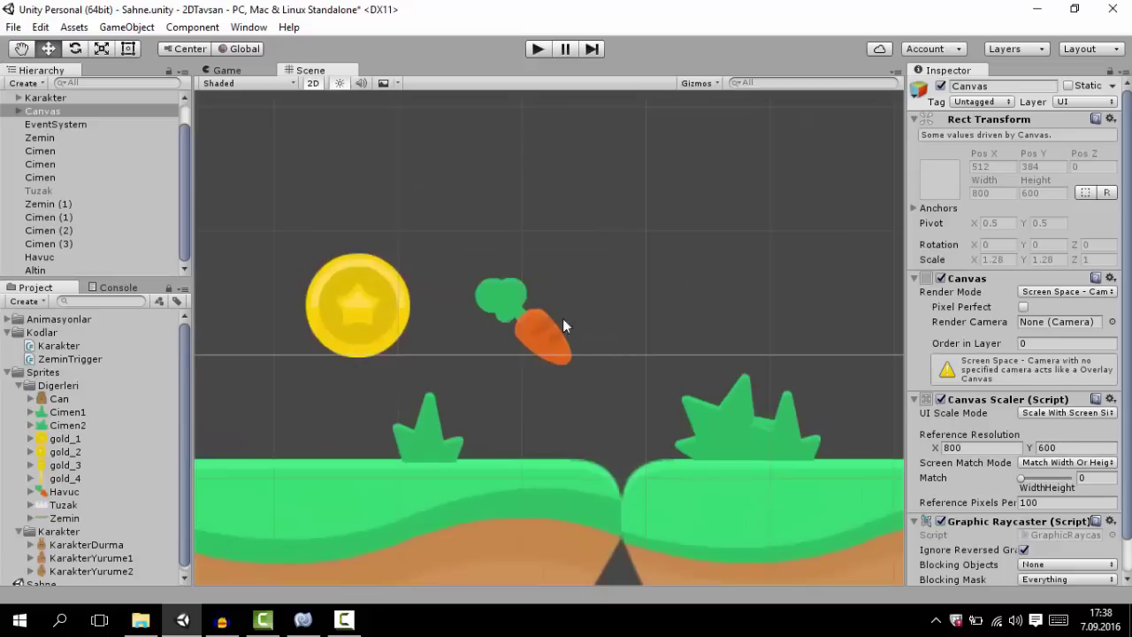
scroll(562, 326, "down", 1)
scroll(555, 319, "down", 3)
scroll(547, 311, "down", 2)
scroll(549, 313, "down", 1)
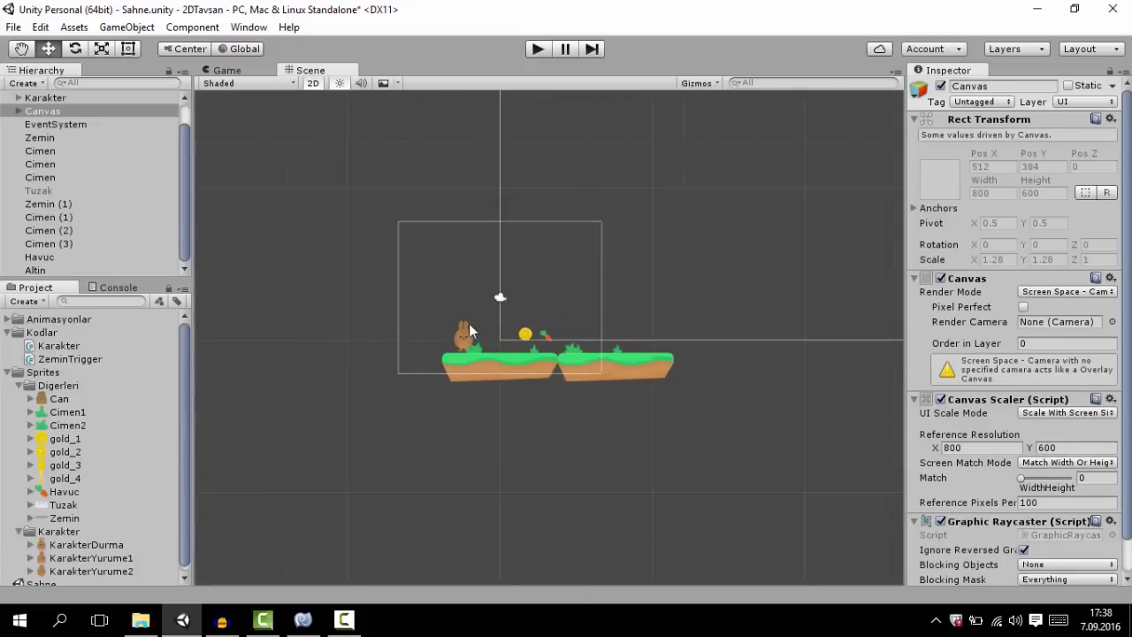
scroll(450, 309, "down", 1)
scroll(539, 340, "up", 3)
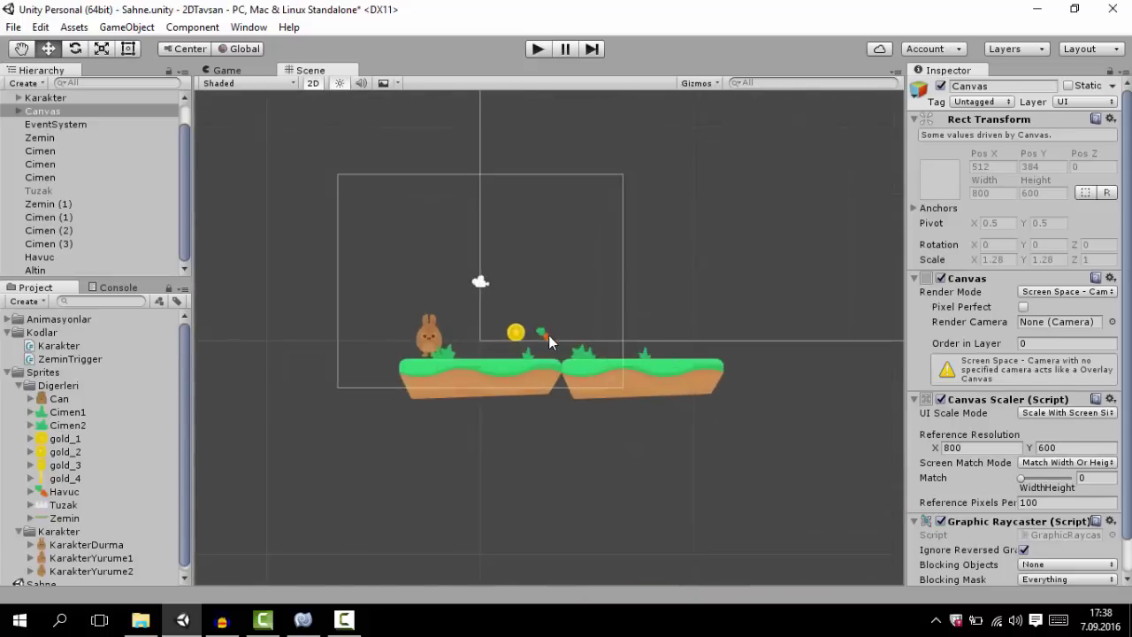
scroll(548, 336, "up", 2)
- Duplicate the carrot Havuc and move the copy Havuc (1) to the right above the ground
left_click(550, 341)
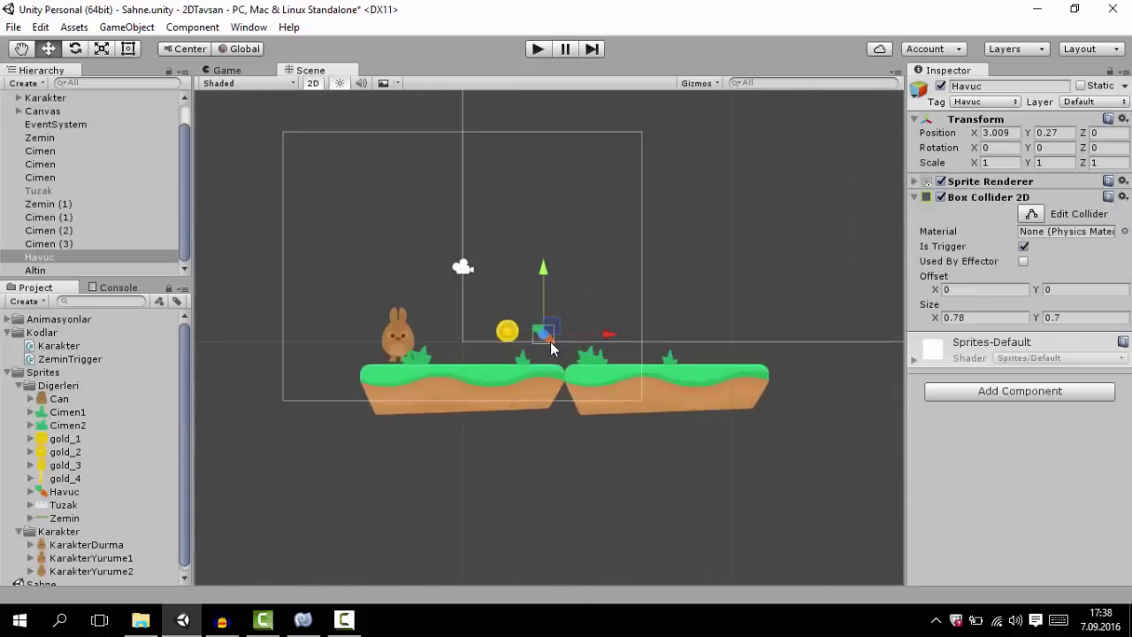
left_click(98, 111)
scroll(566, 319, "up", 3)
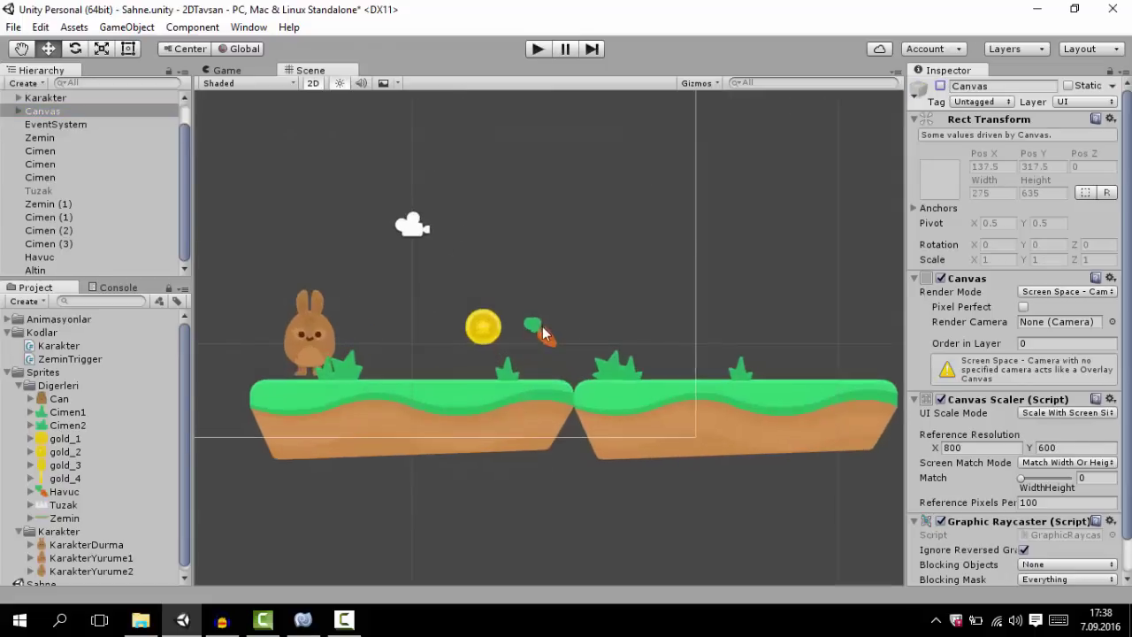
left_click(543, 343)
scroll(558, 348, "down", 2)
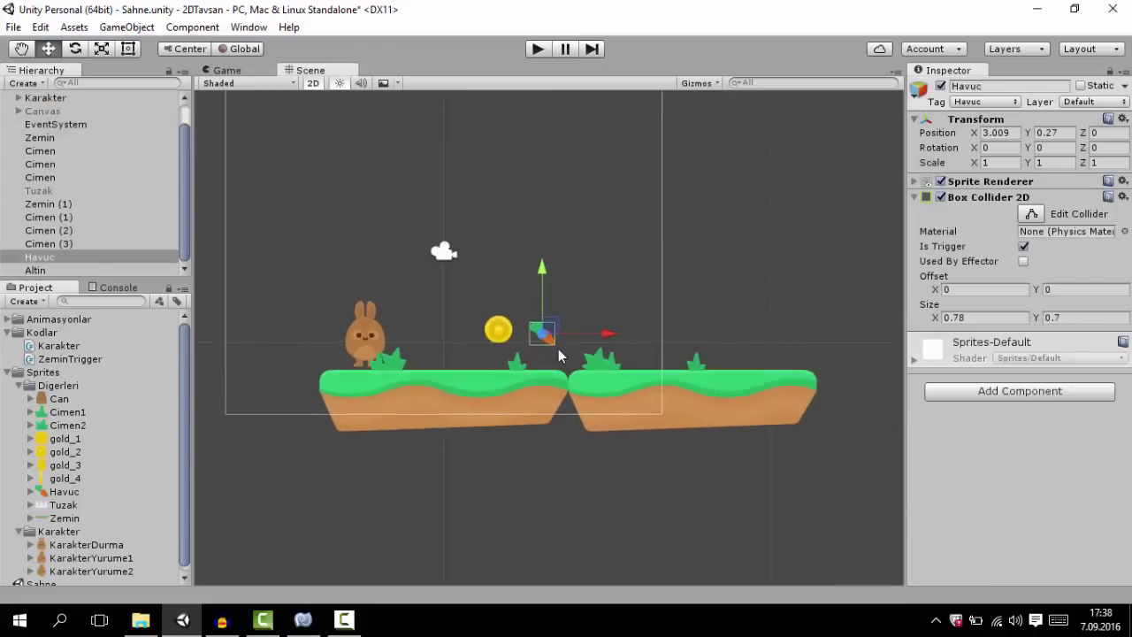
scroll(584, 347, "down", 2)
key("ctrl+d")
mouse_move(608, 348)
left_mouse_down()
mouse_move(688, 332)
mouse_move(546, 338)
left_mouse_up()
left_click(693, 334)
- Duplicate Havuc (1) and move Havuc (2) further right to X 10.46, Y 0.27
left_click(627, 336)
key("ctrl+d")
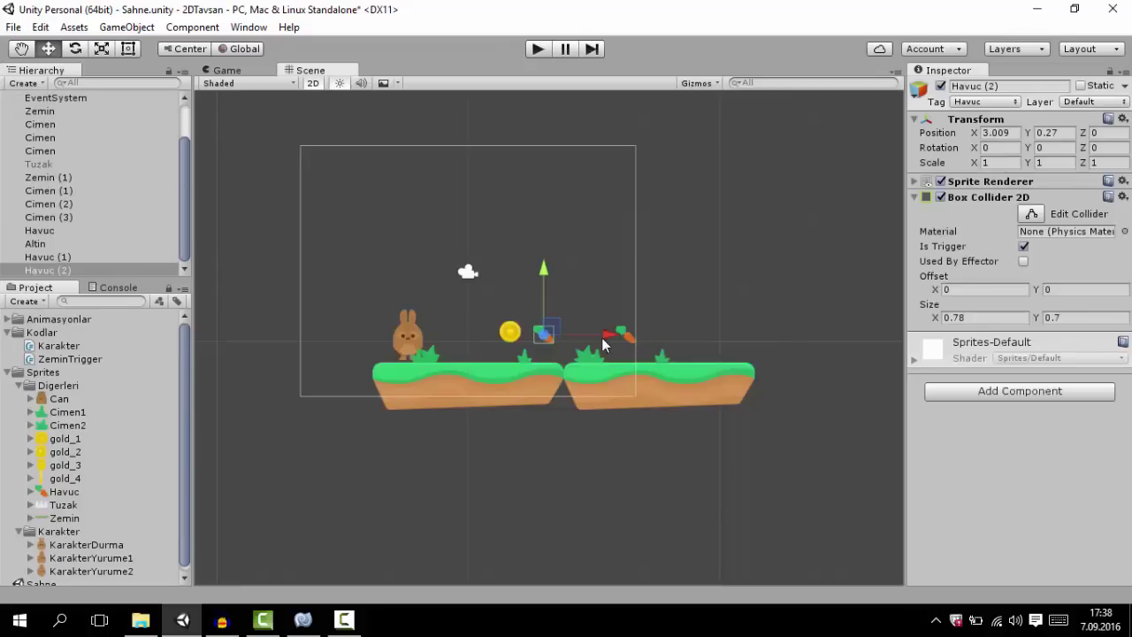
left_click_drag(624, 337, 804, 327)
scroll(548, 336, "up", 2)
scroll(560, 315, "up", 2)
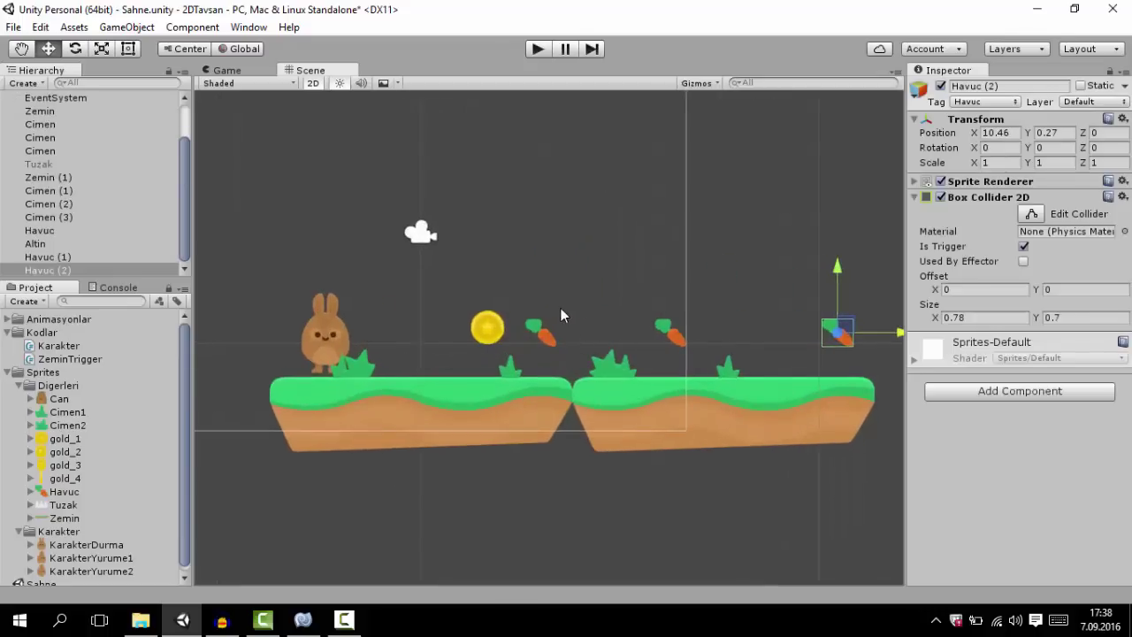
scroll(475, 325, "down", 2)
middle_click_drag(475, 326, 432, 332)
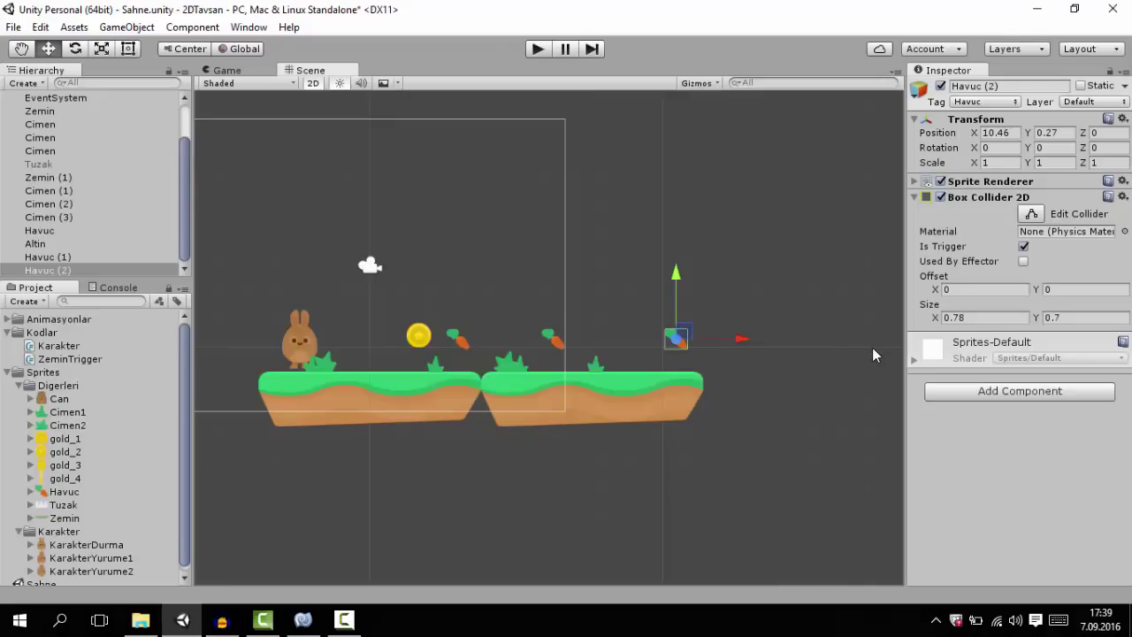
- Delete the carrot copies Havuc (2) and Havuc (1), then select the original Havuc
key("Delete")
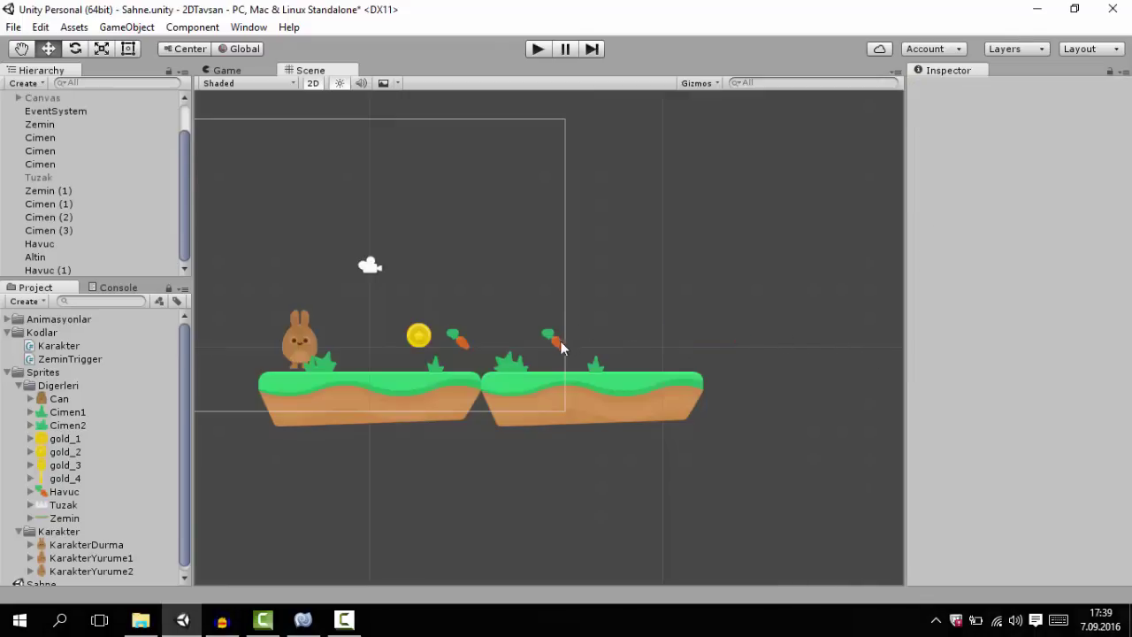
left_click(557, 340)
key("Delete")
left_click(454, 339)
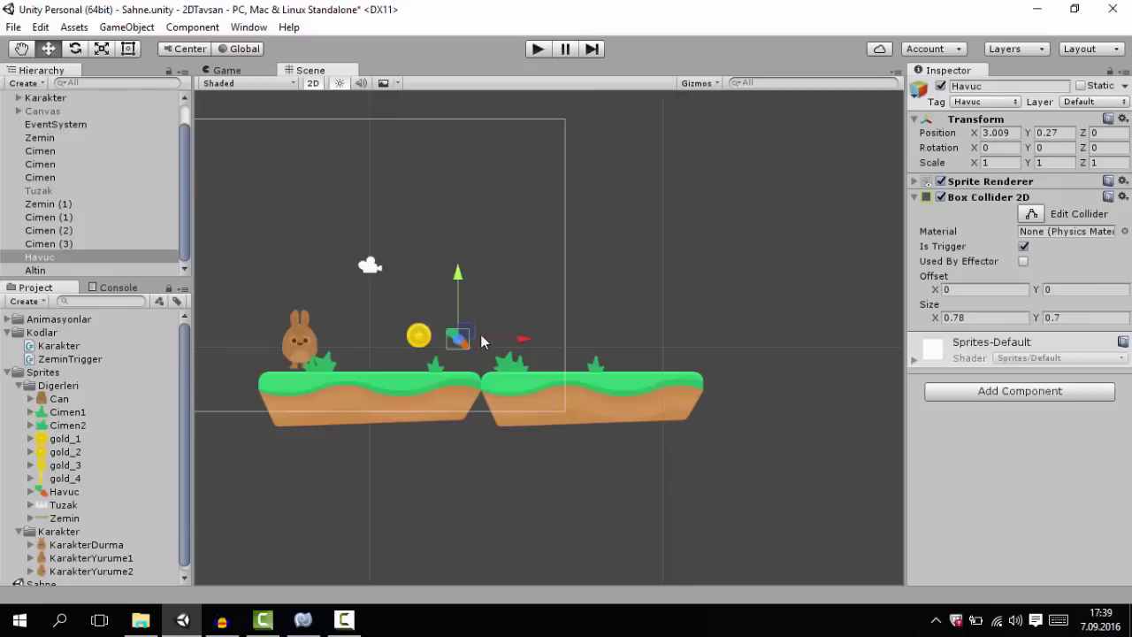
- Select the gold coin Altin, frame the bunny, coin and platforms, and return to the Game view
scroll(481, 334, "up", 5)
middle_click_drag(400, 367, 588, 339)
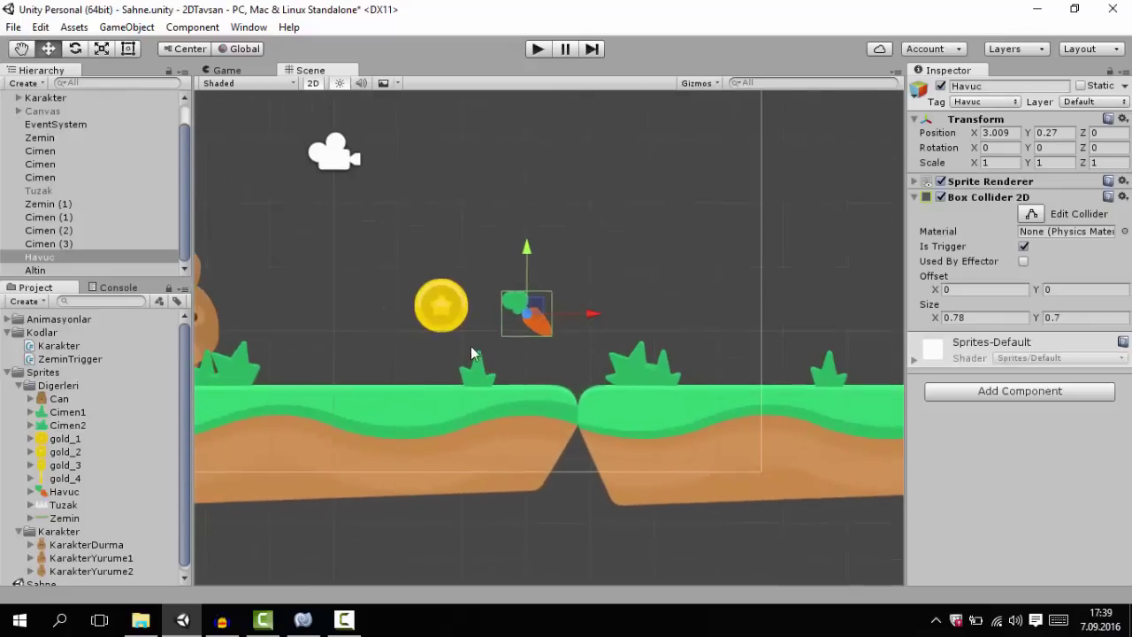
left_click(430, 311)
scroll(484, 309, "down", 3)
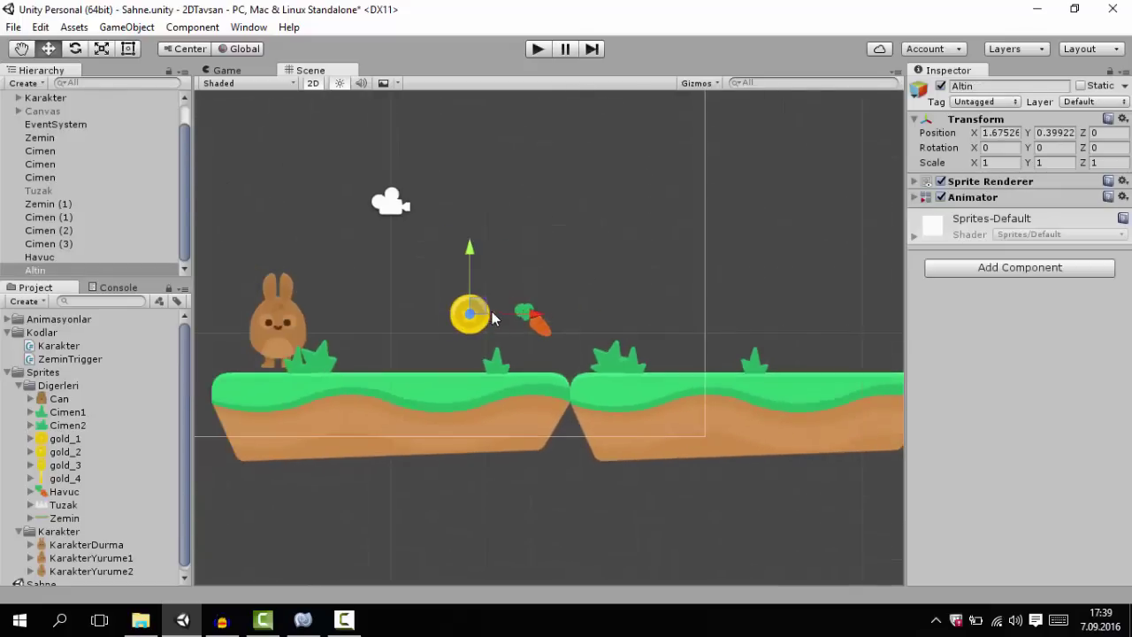
scroll(477, 313, "down", 1)
scroll(468, 316, "down", 2)
scroll(444, 323, "up", 1)
scroll(442, 327, "up", 3)
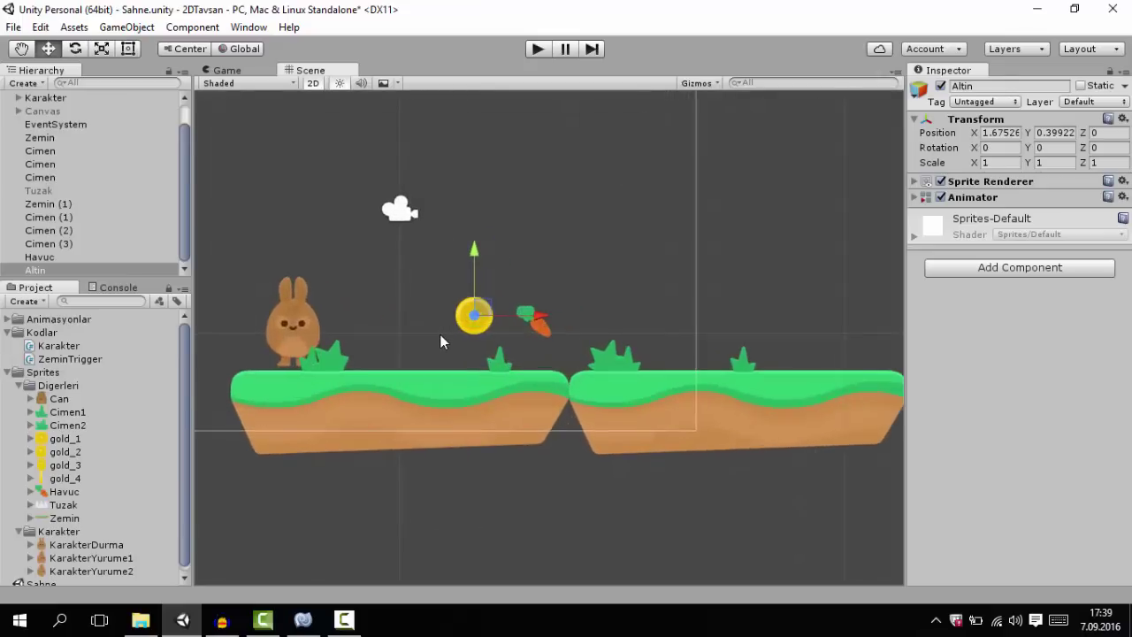
middle_click_drag(439, 335, 548, 345)
scroll(588, 325, "up", 3)
scroll(604, 329, "up", 2)
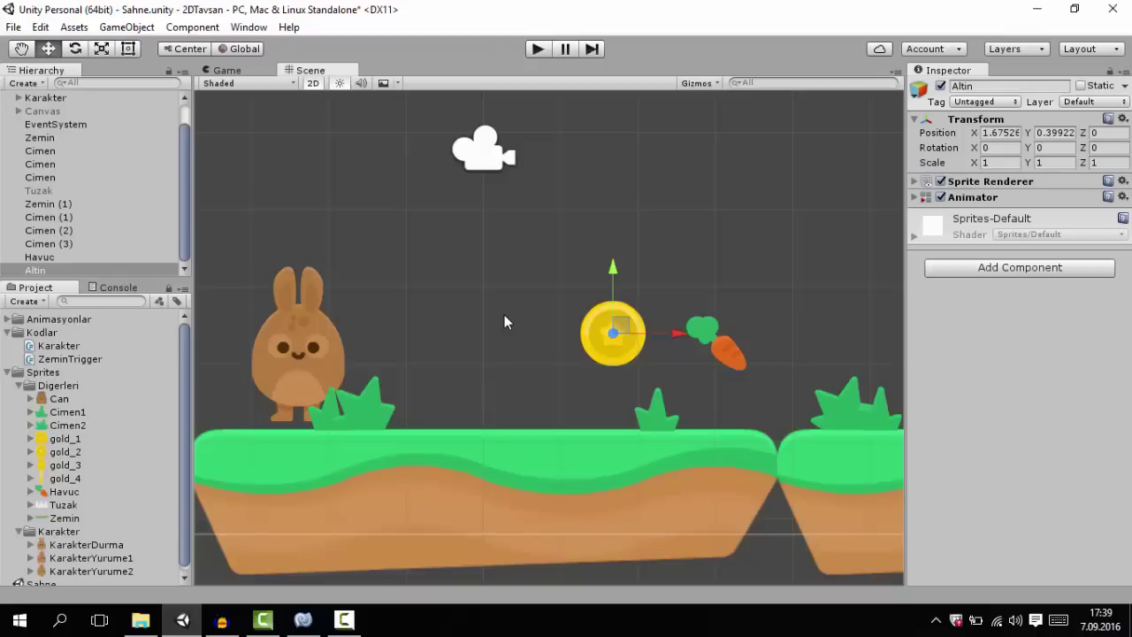
left_click(232, 69)
- Play-test the level, walking the bunny to the right, then stop play mode
left_click(538, 49)
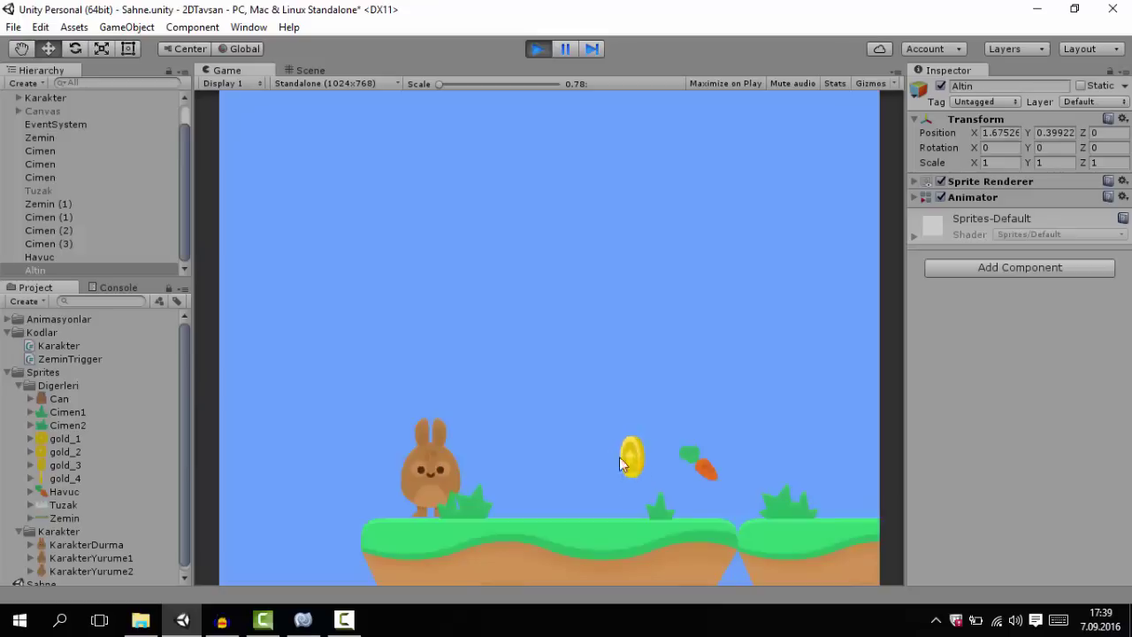
key("Right")
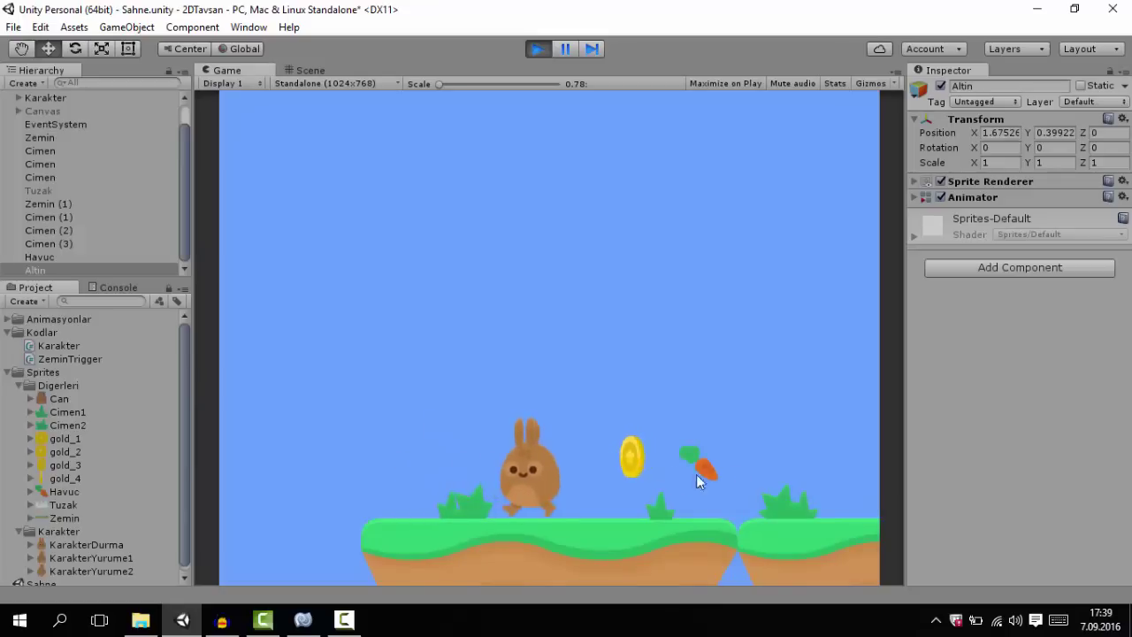
left_click(537, 48)
- Delete the gold coin Altin and the carrot Havuc from the Hierarchy
scroll(89, 227, "down", 1)
left_click(56, 257, "ctrl")
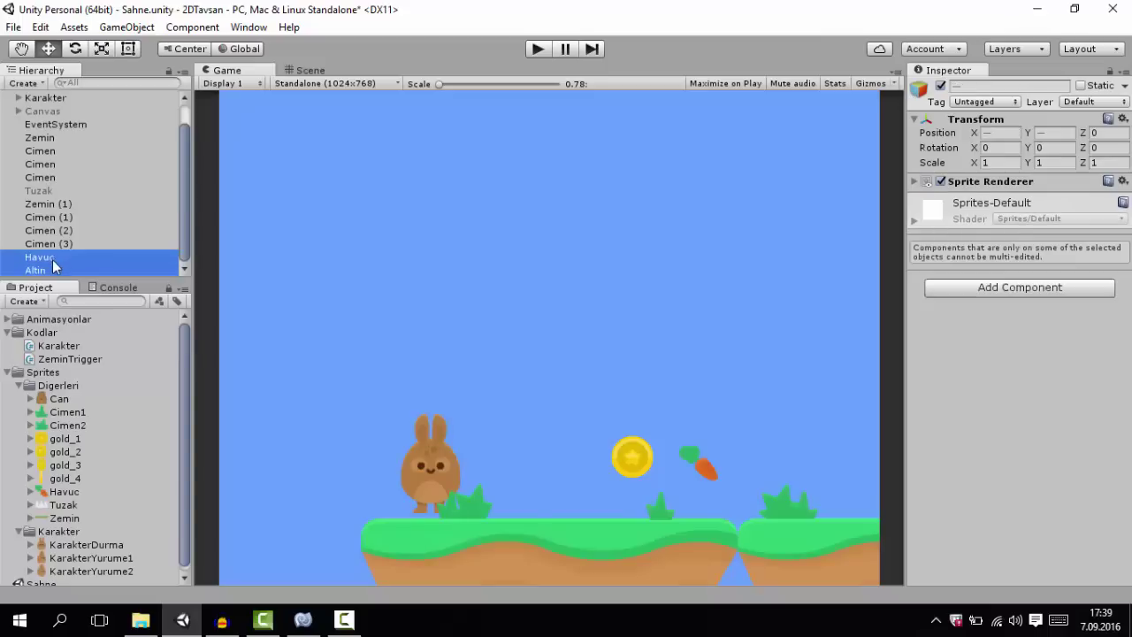
key("Delete")
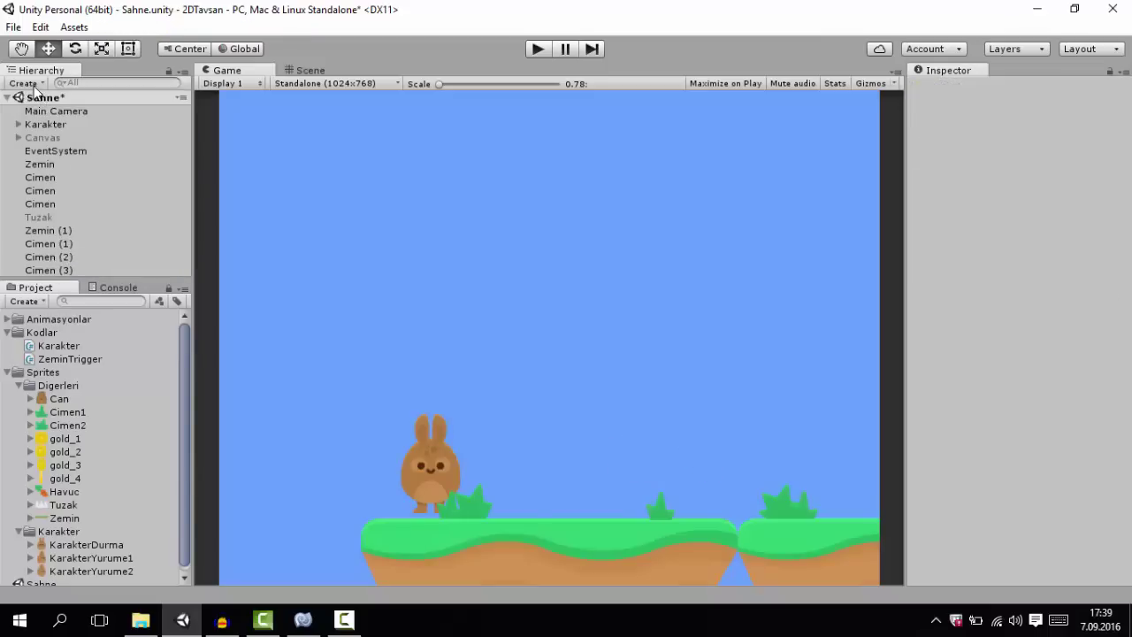
- Create an empty object named OyunObjeleri and reset its Transform to the origin
left_click(25, 83)
left_click(62, 103)
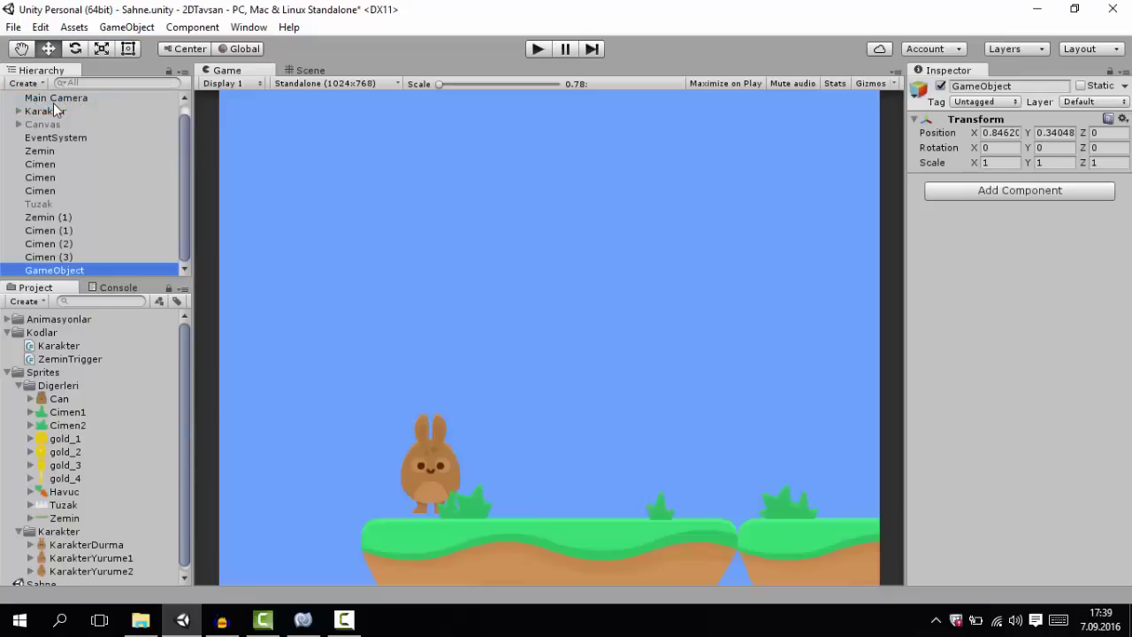
key("F2")
key("BackSpace")
type("Ze")
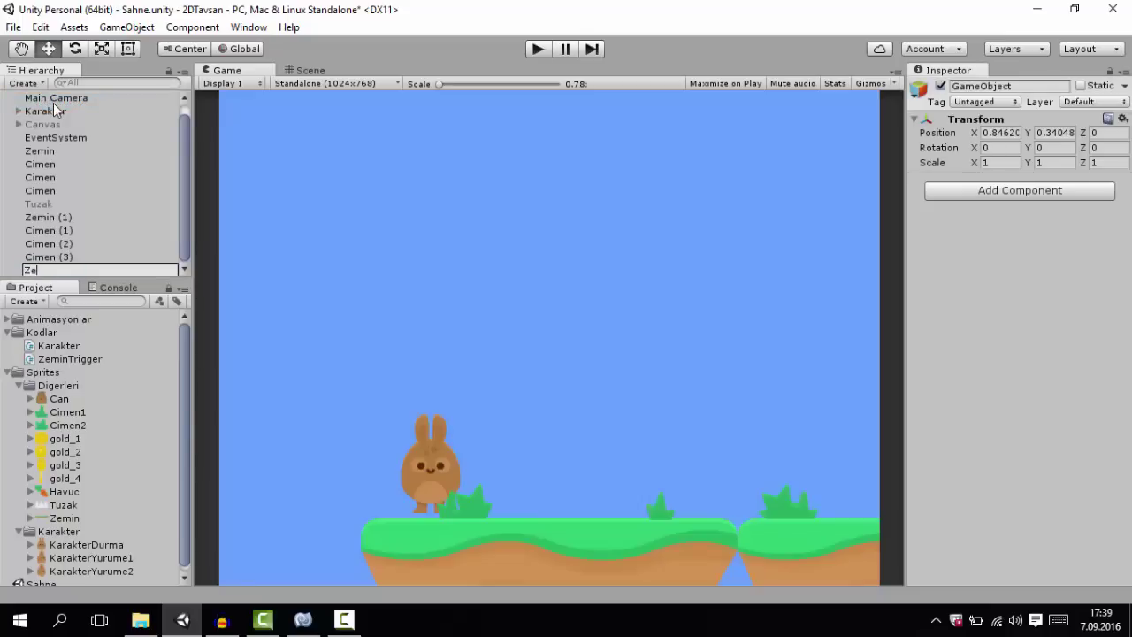
type("min")
key("ctrl+a")
key("BackSpace")
type("OyunOb")
type("jeleri")
key("Return")
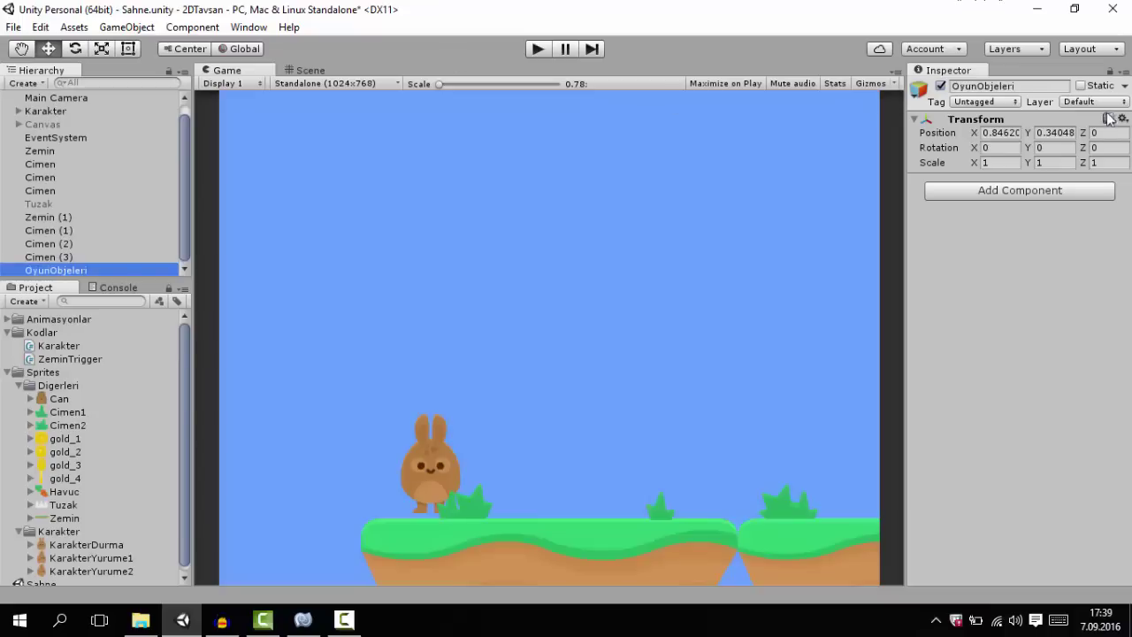
left_click(1121, 119)
left_click(1061, 133)
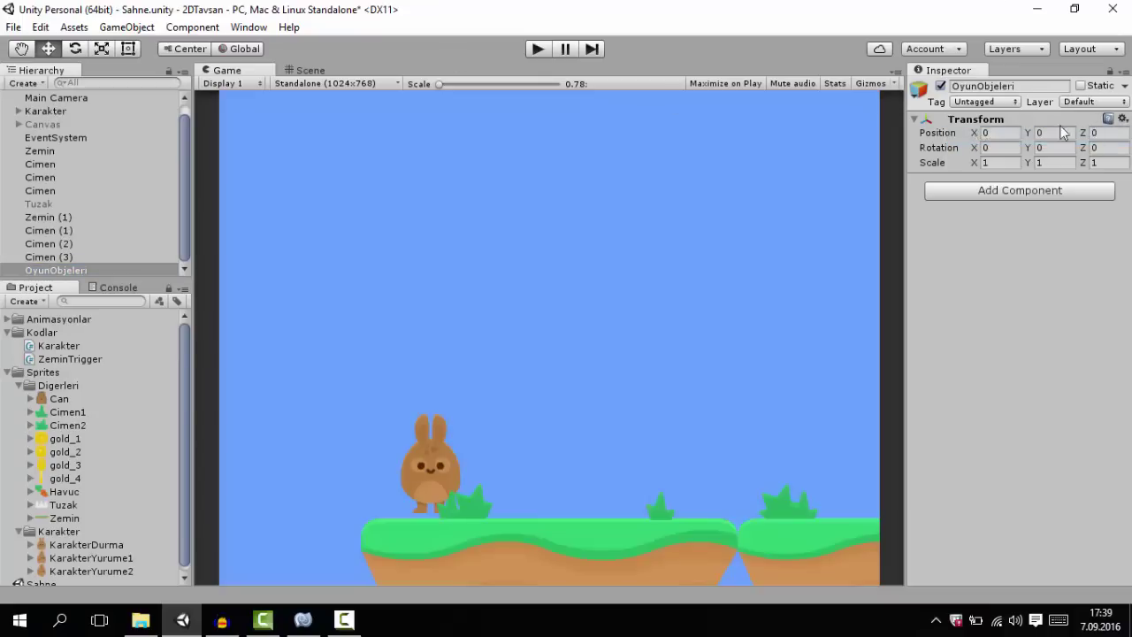
- Parent all the Zemin and Cimen pieces and the Tuzak trap under OyunObjeleri
left_click(51, 255)
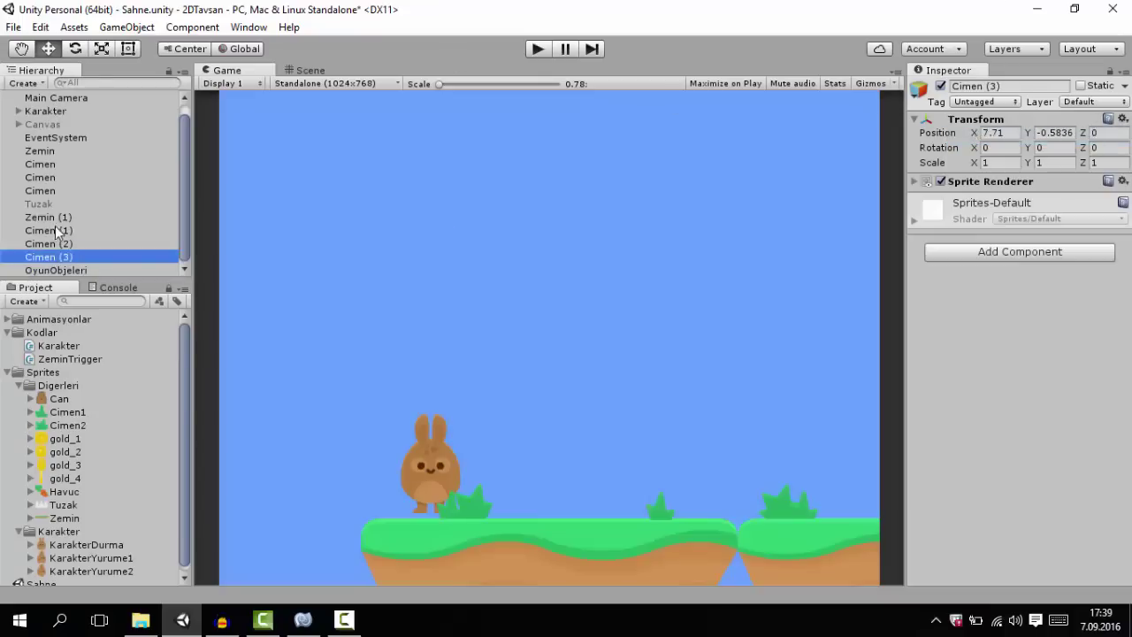
left_click(54, 219, "shift")
left_click_drag(51, 263, 56, 271)
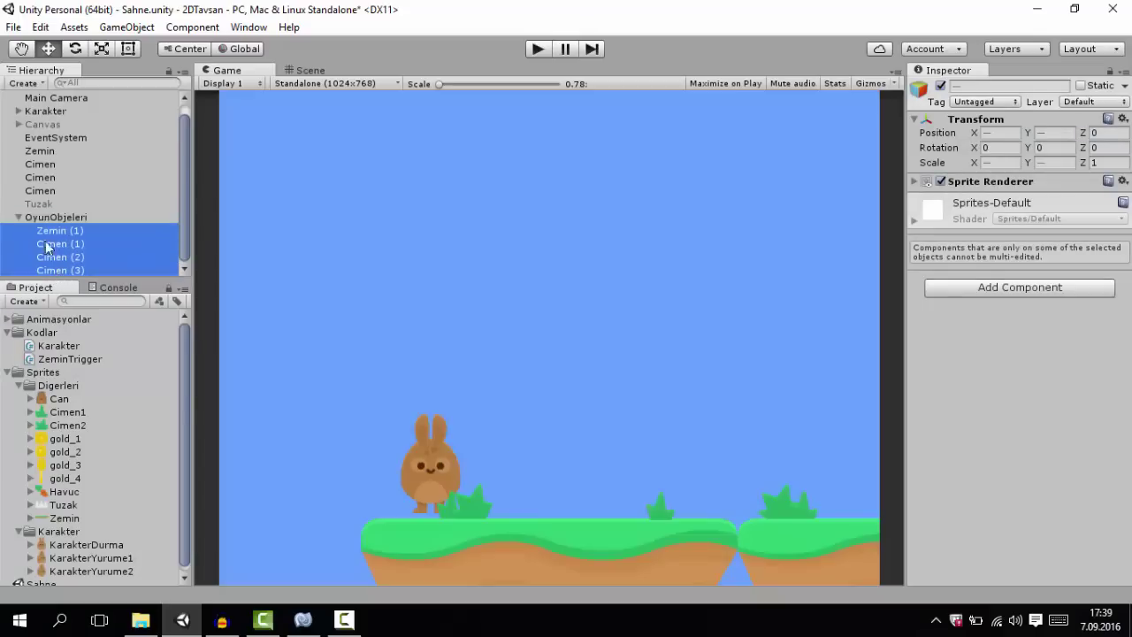
left_click(46, 191)
left_click(39, 151, "shift")
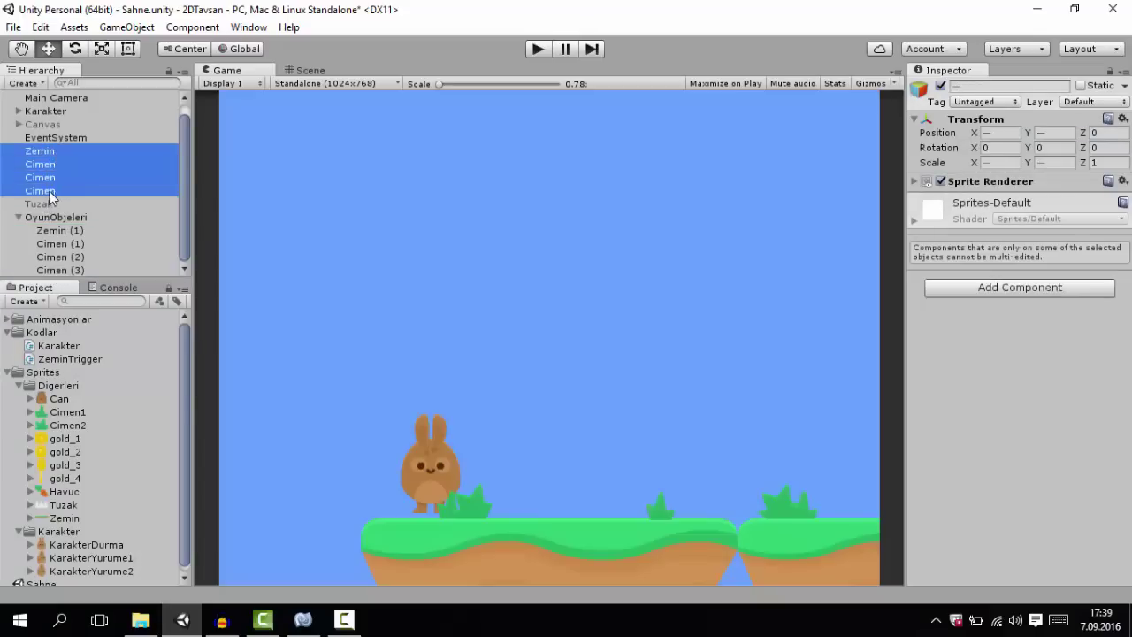
left_click_drag(42, 164, 54, 214)
left_click(19, 162)
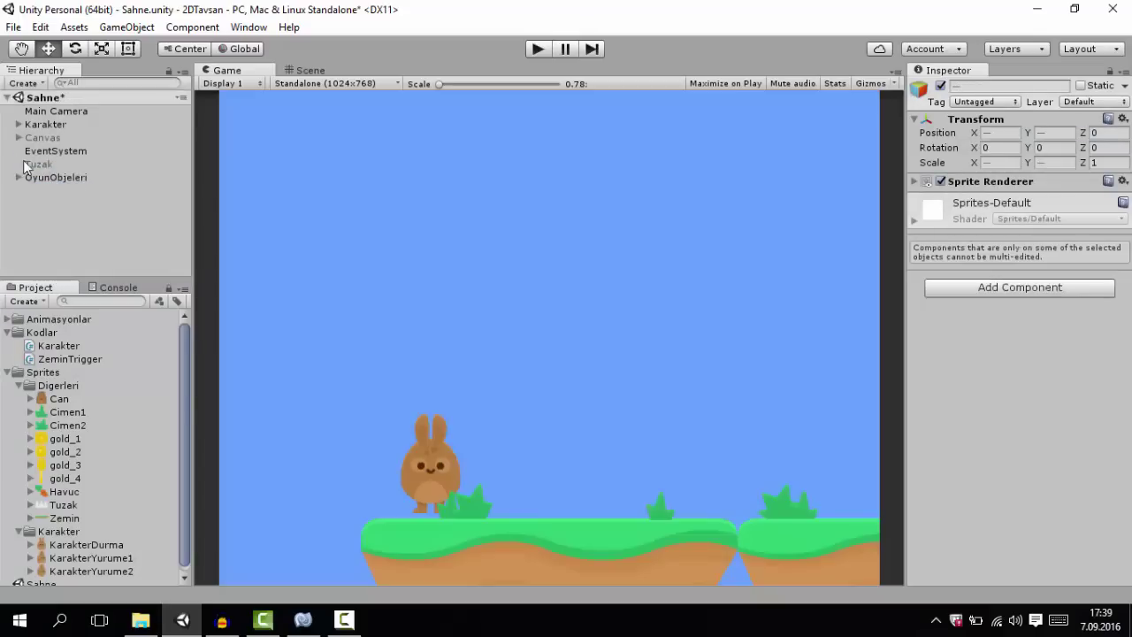
left_click_drag(38, 170, 53, 177)
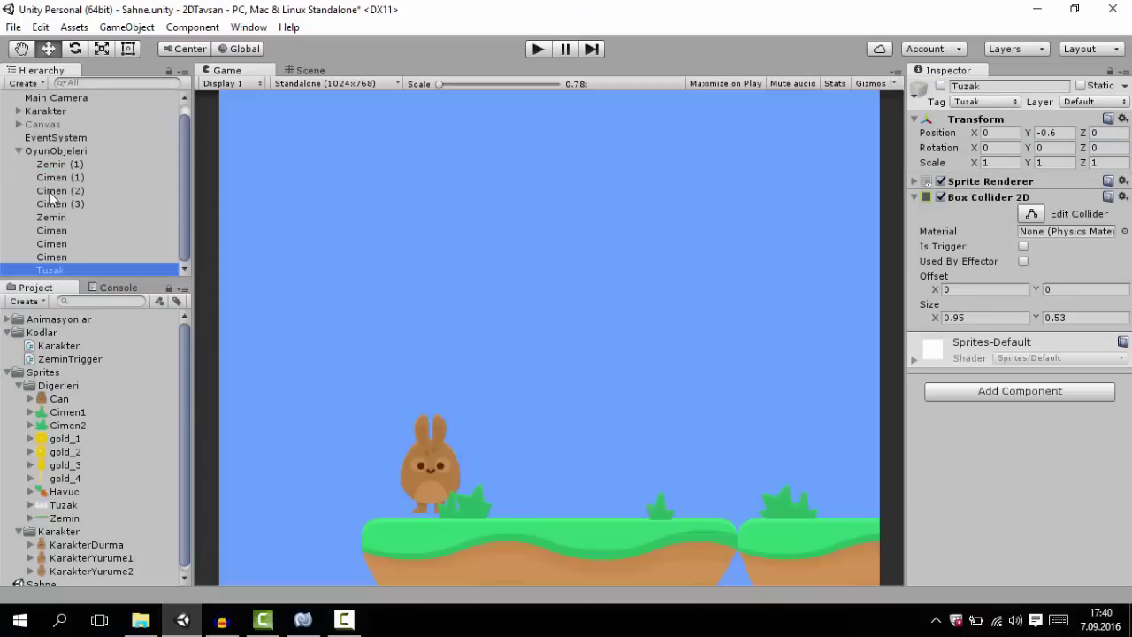
- Enable the Canvas so the five bunny lives appear
left_click(945, 79)
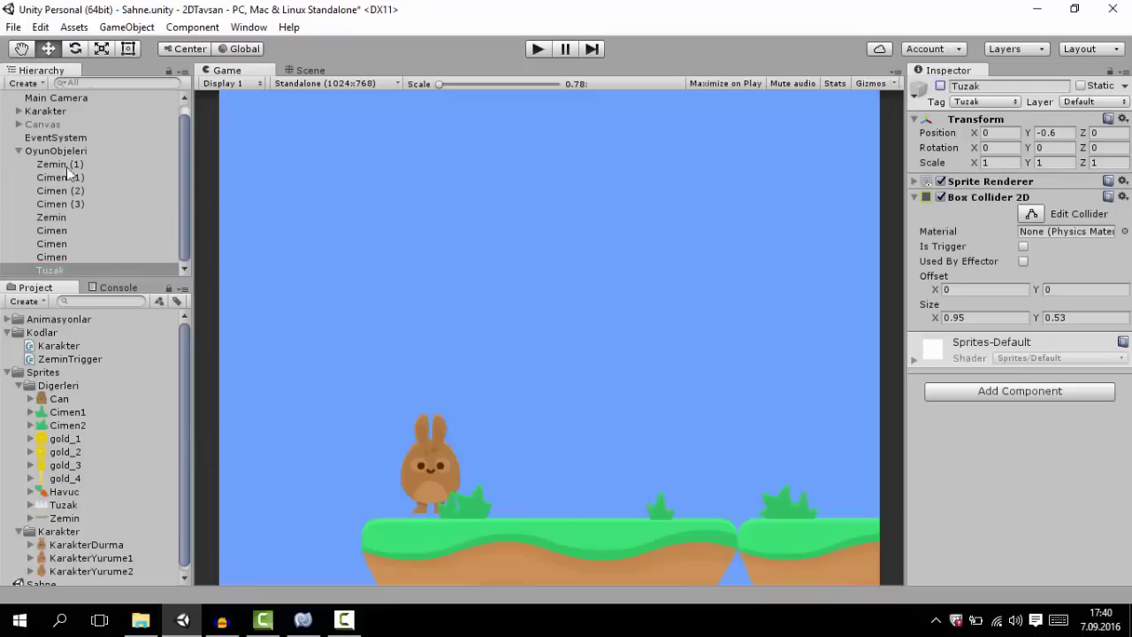
left_click(19, 152)
left_click(53, 137)
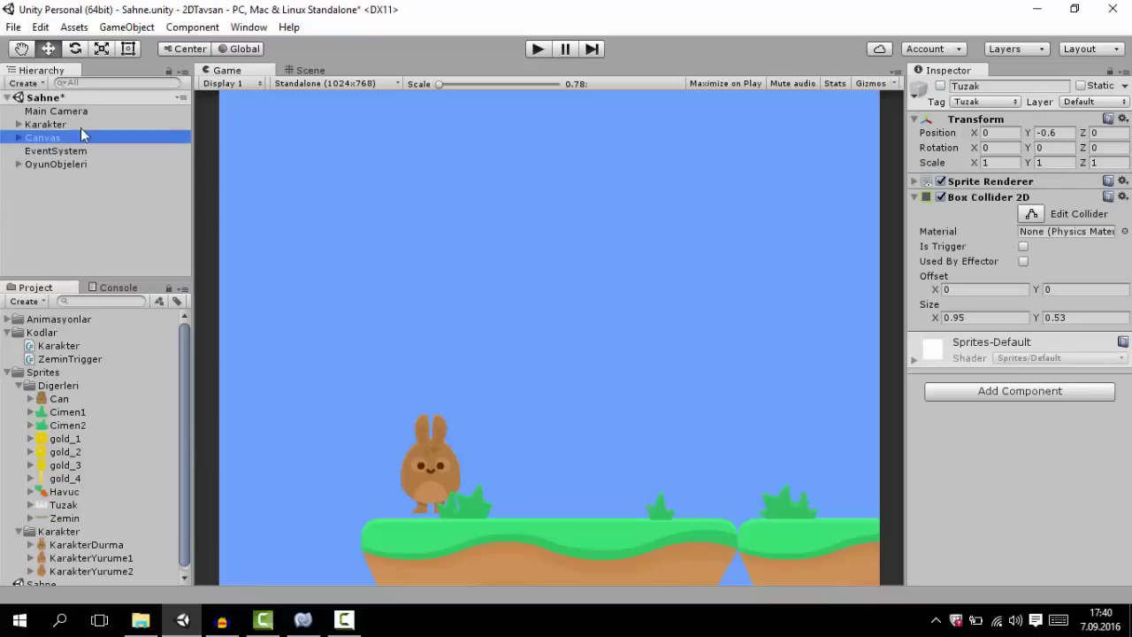
left_click(940, 85)
- Drag the Havuc carrot sprite from Project into the Scene at X 3.52, Y 0.42
left_click(57, 216)
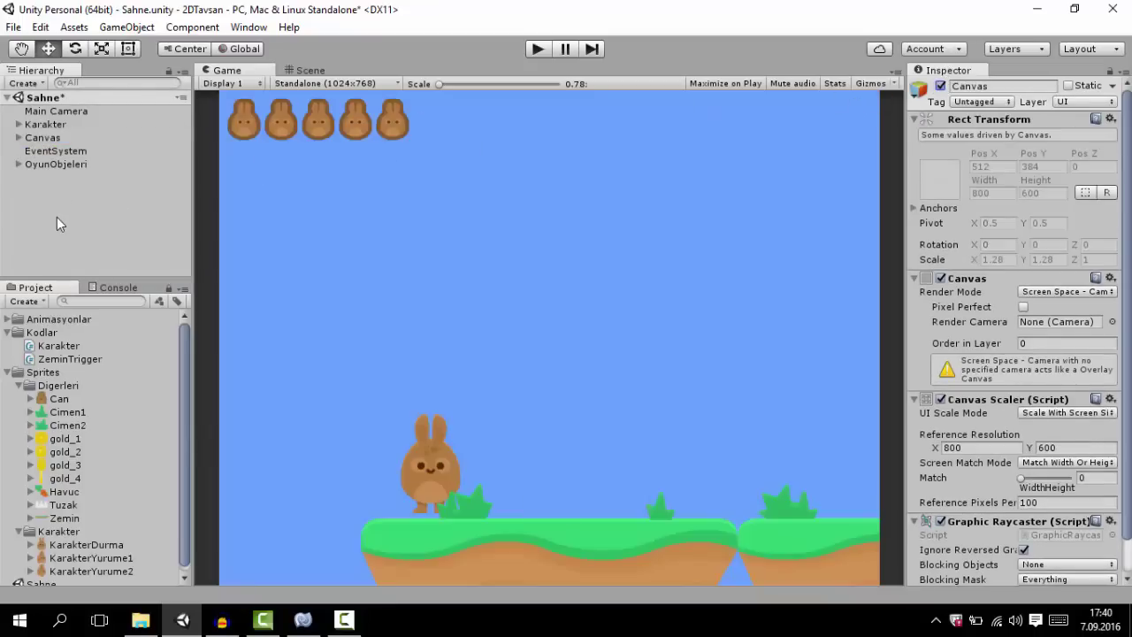
left_click(69, 491)
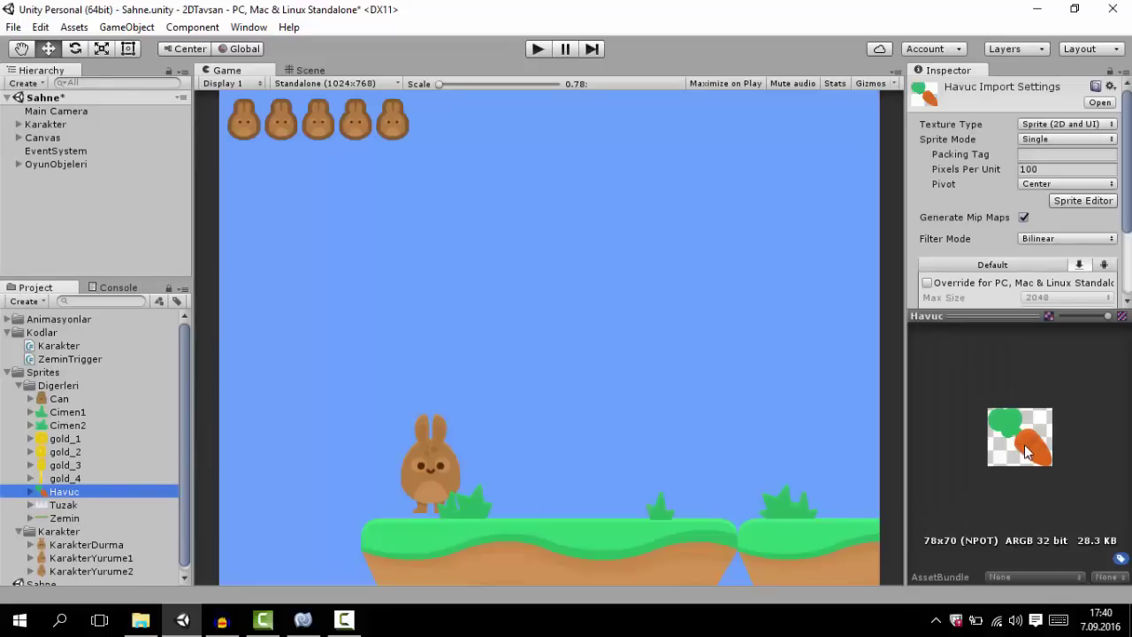
mouse_move(1107, 316)
left_mouse_down()
mouse_move(1062, 317)
mouse_move(1107, 315)
left_mouse_up()
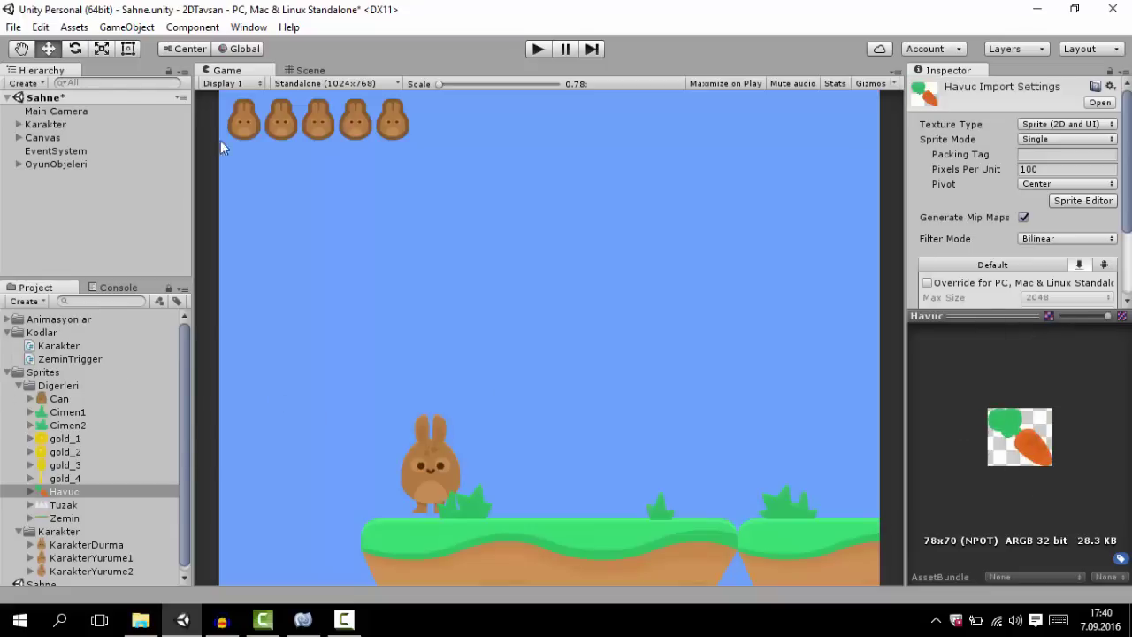
left_click(305, 70)
scroll(584, 407, "down", 2)
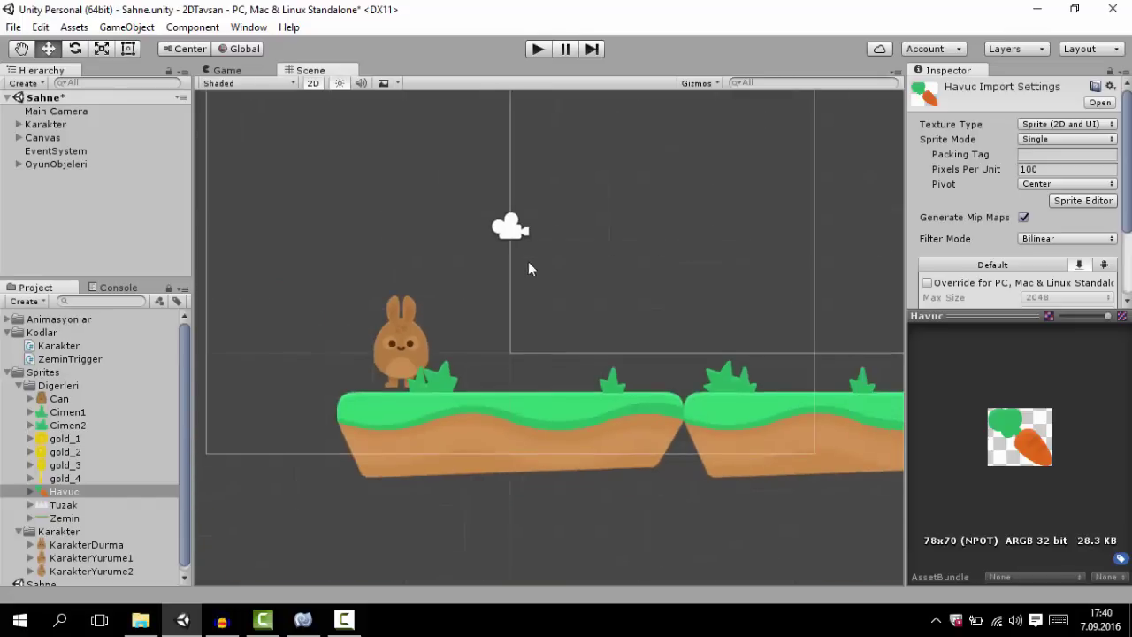
left_click_drag(64, 491, 650, 349)
scroll(619, 372, "up", 6)
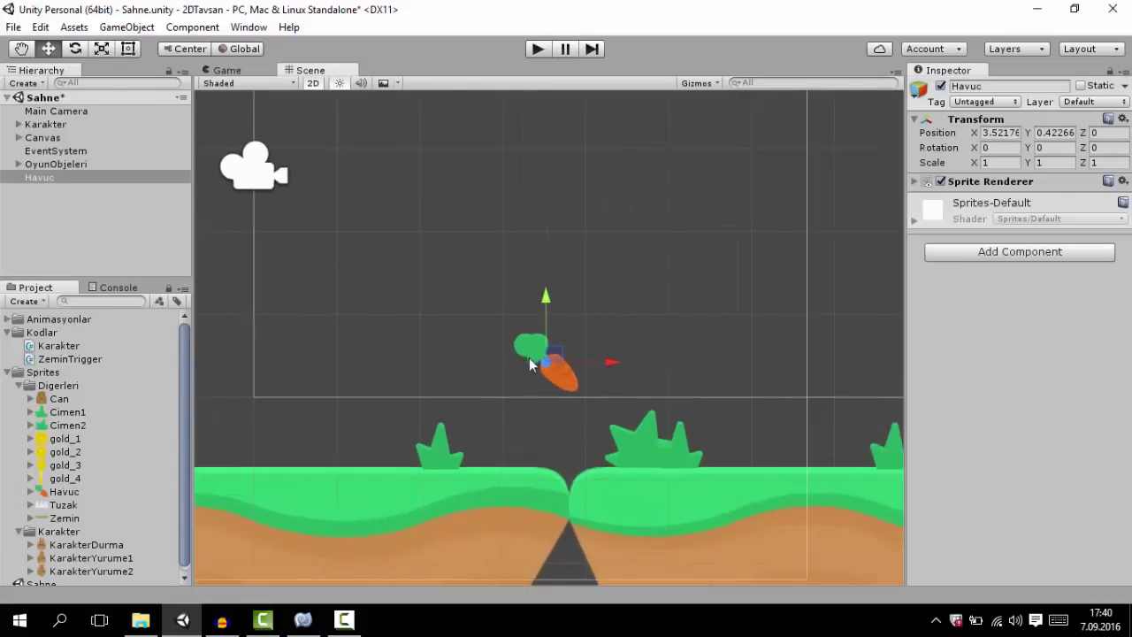
scroll(583, 397, "down", 5)
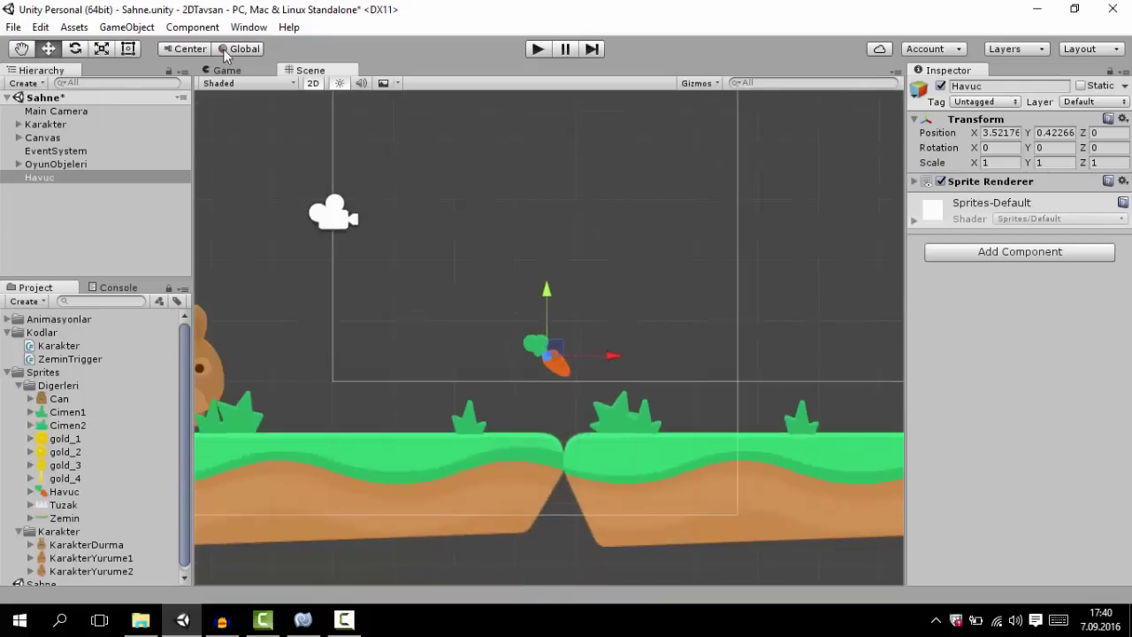
- Switch to the Game view, deselect the carrot and start play mode
left_click(228, 70)
left_click(95, 207)
left_click(533, 49)
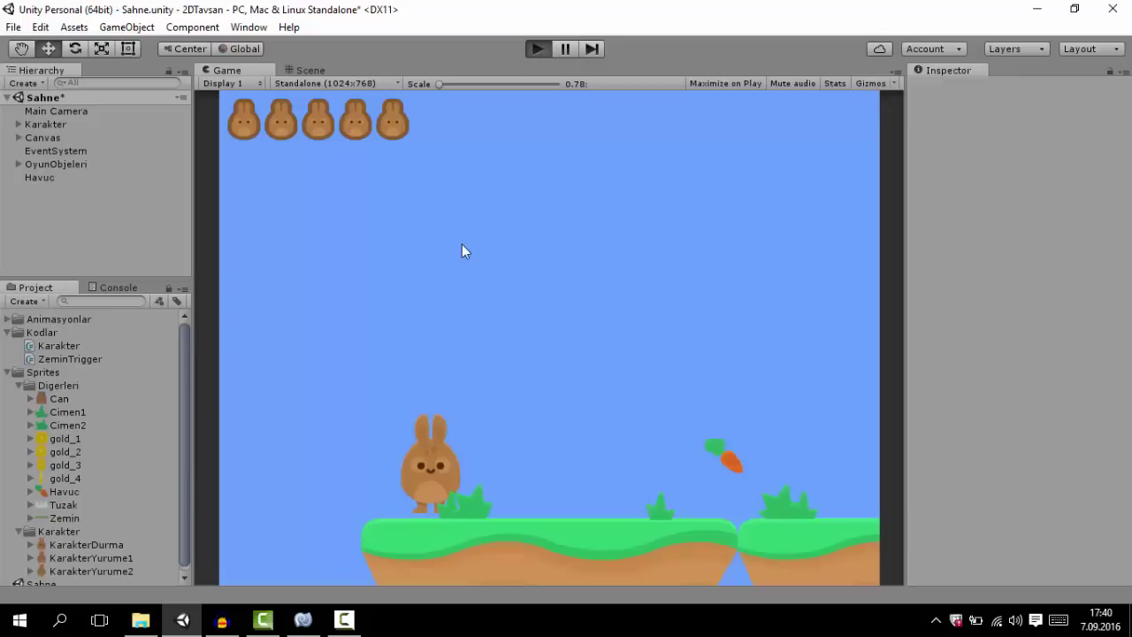
- Walk the bunny back and forth through the carrot, then stop play and select Havuc
key("Right")
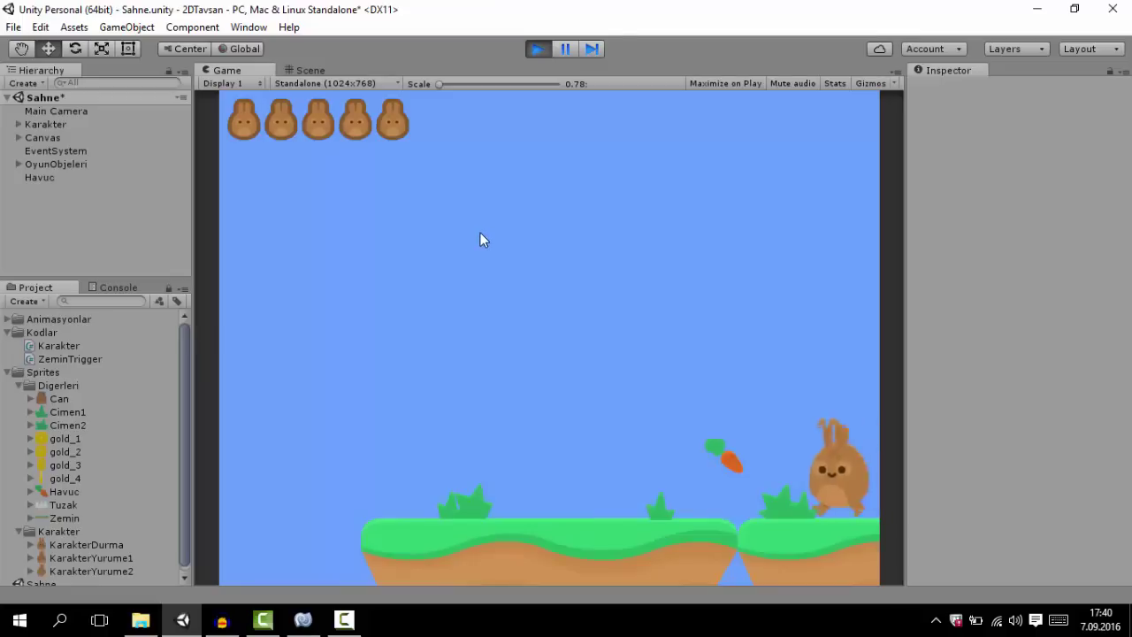
key("Left")
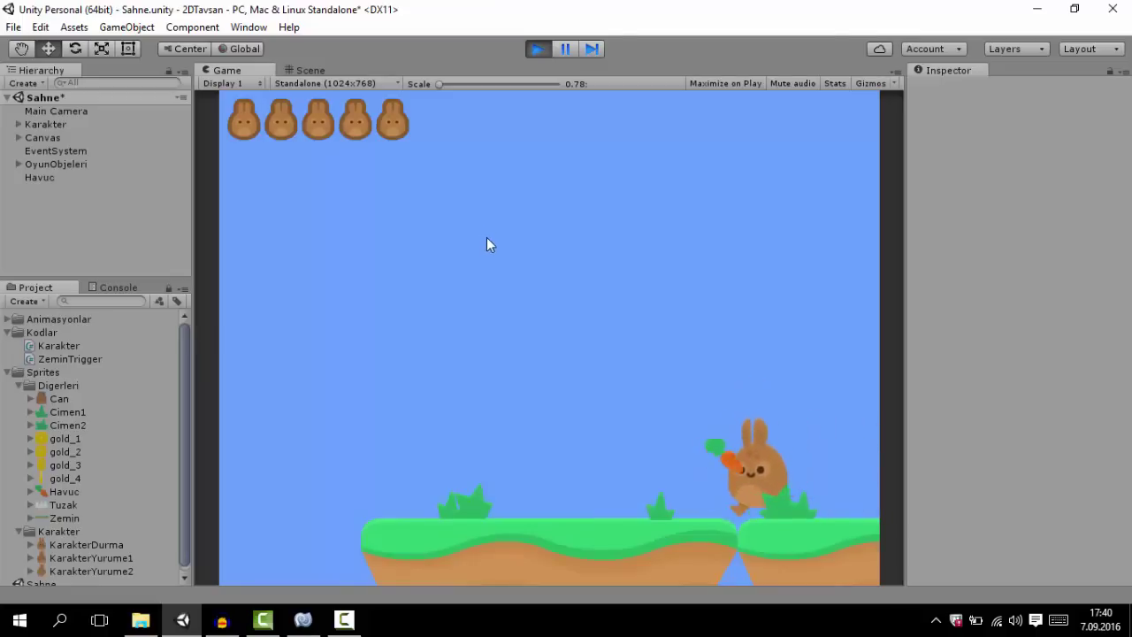
key("Right")
key("Left")
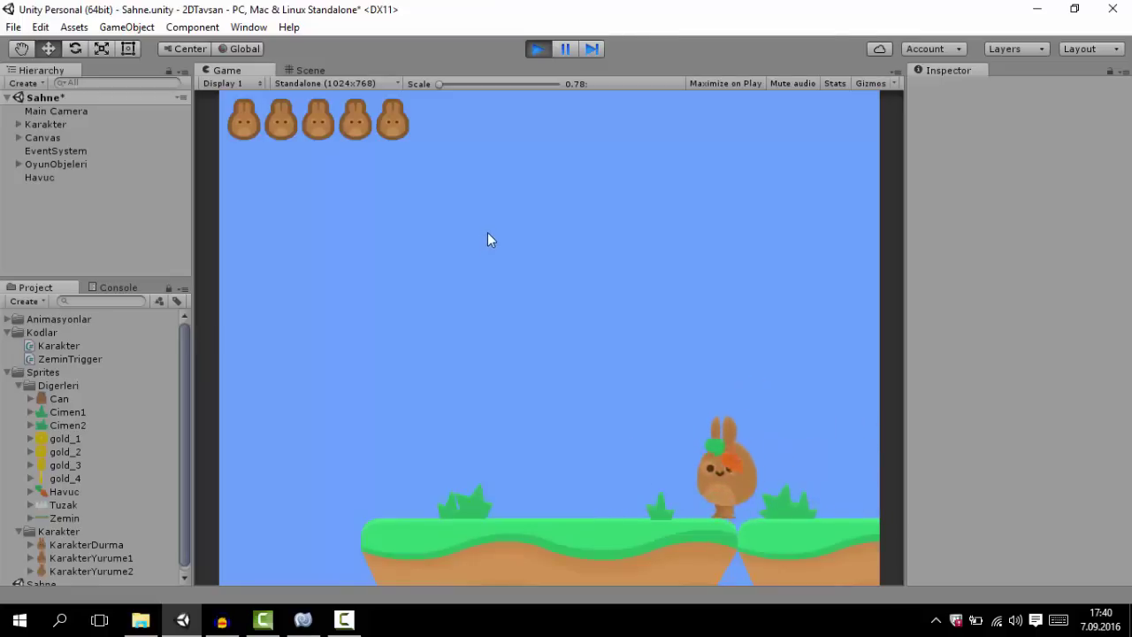
key("Right")
key("Left")
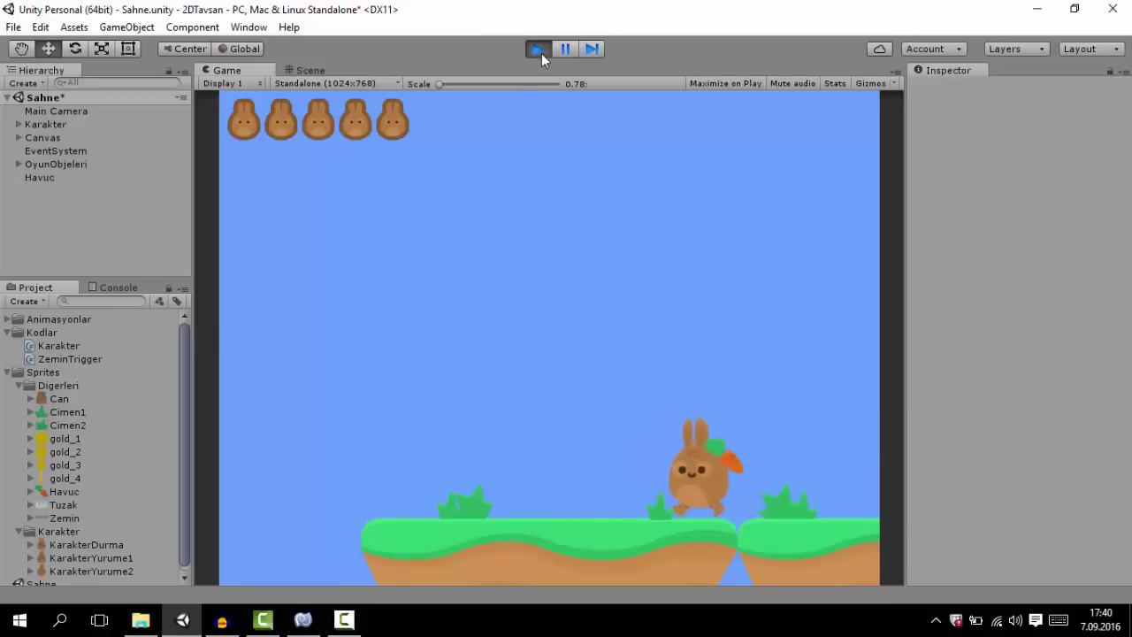
left_click(538, 50)
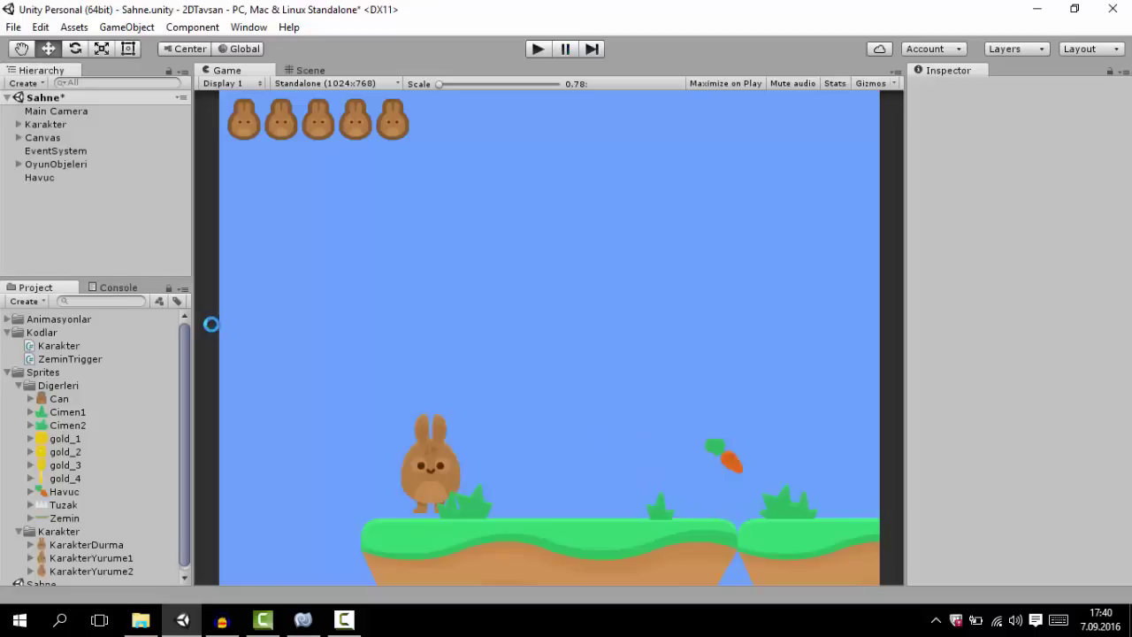
left_click(58, 178)
- Give the Havuc carrot a Box Collider 2D component
left_click(313, 73)
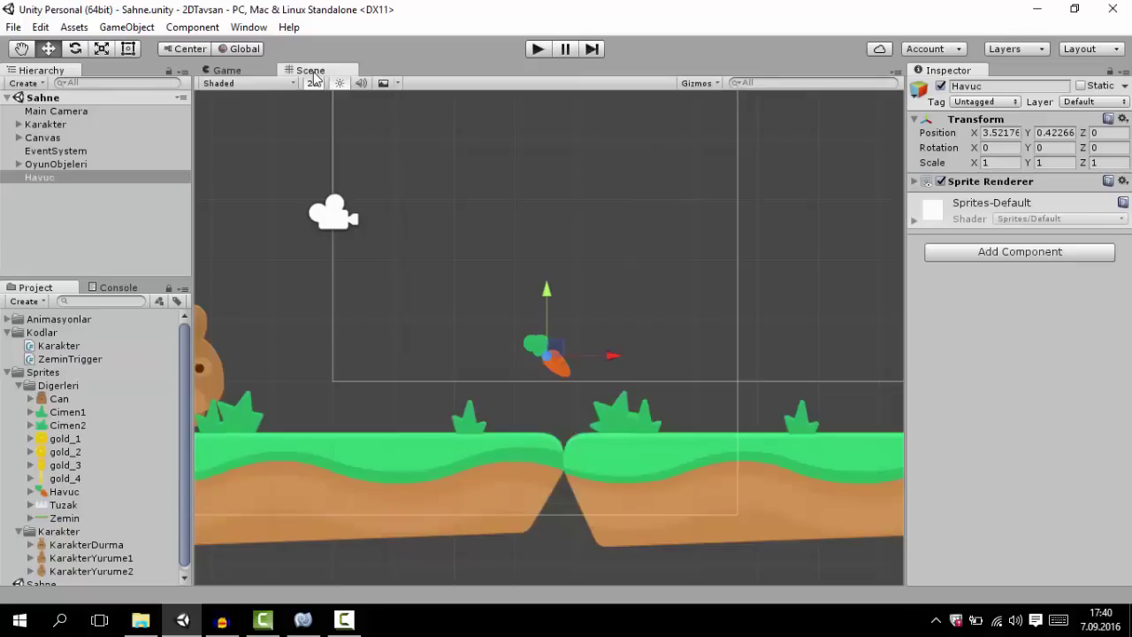
left_click(1001, 255)
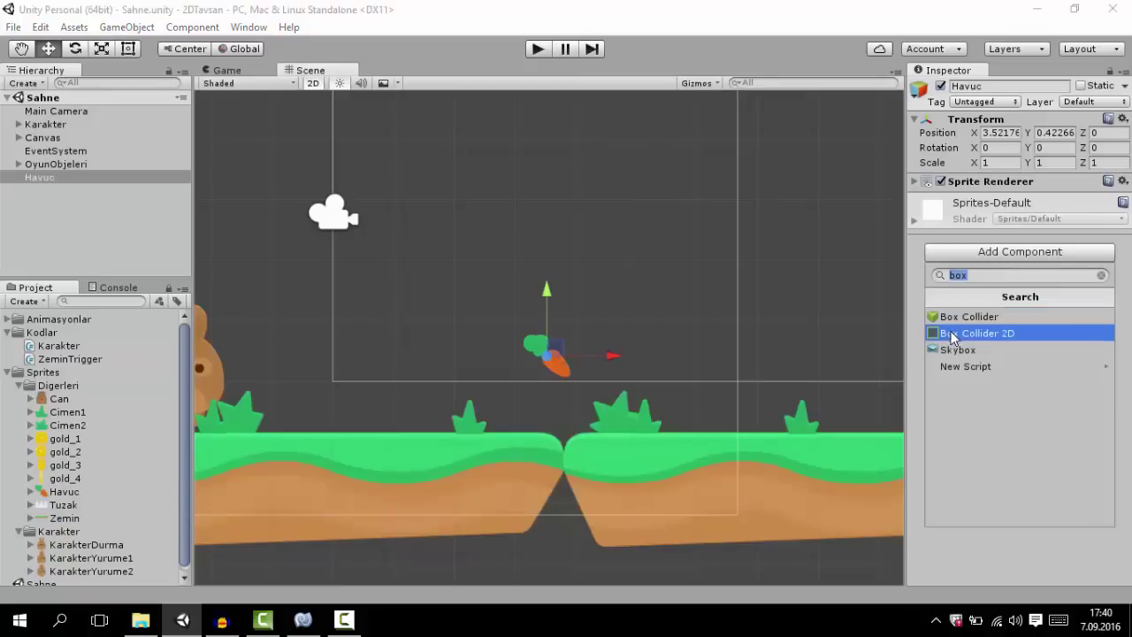
left_click(976, 333)
scroll(537, 358, "up", 3)
scroll(523, 382, "up", 3)
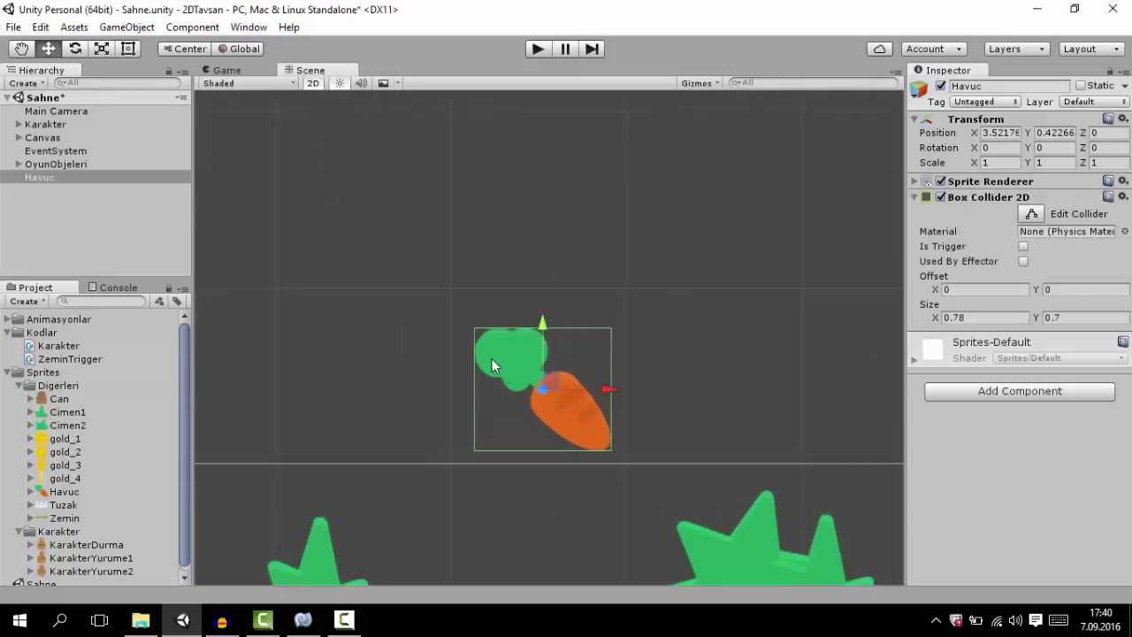
scroll(492, 358, "up", 1)
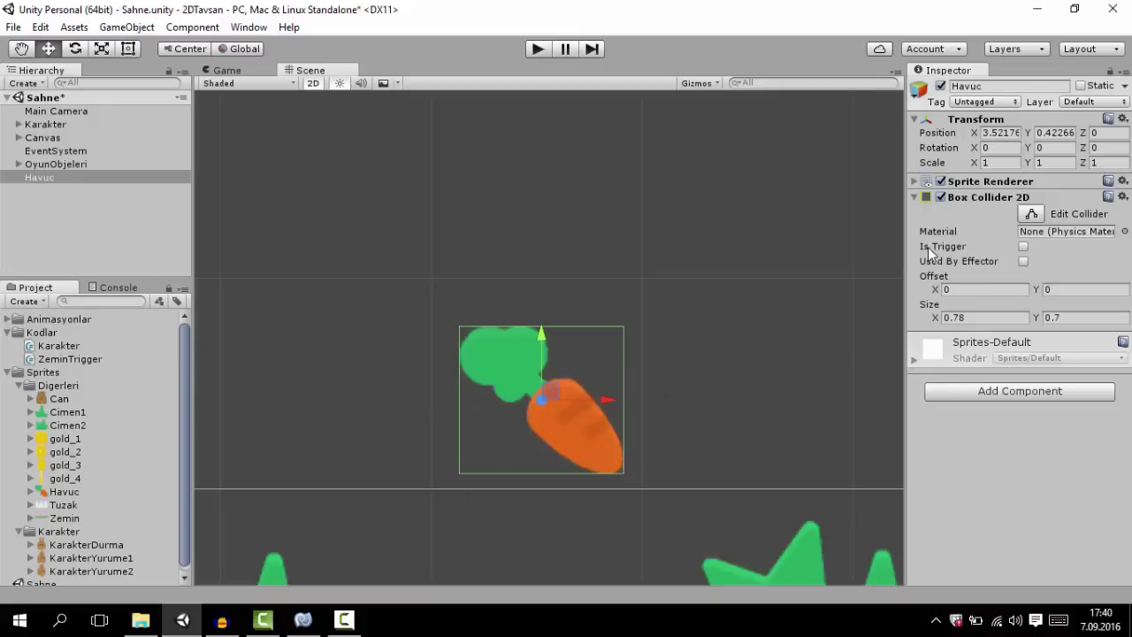
- Turn on Is Trigger for the carrot's Box Collider 2D
left_click(1023, 247)
left_click(1023, 246)
scroll(634, 408, "down", 3)
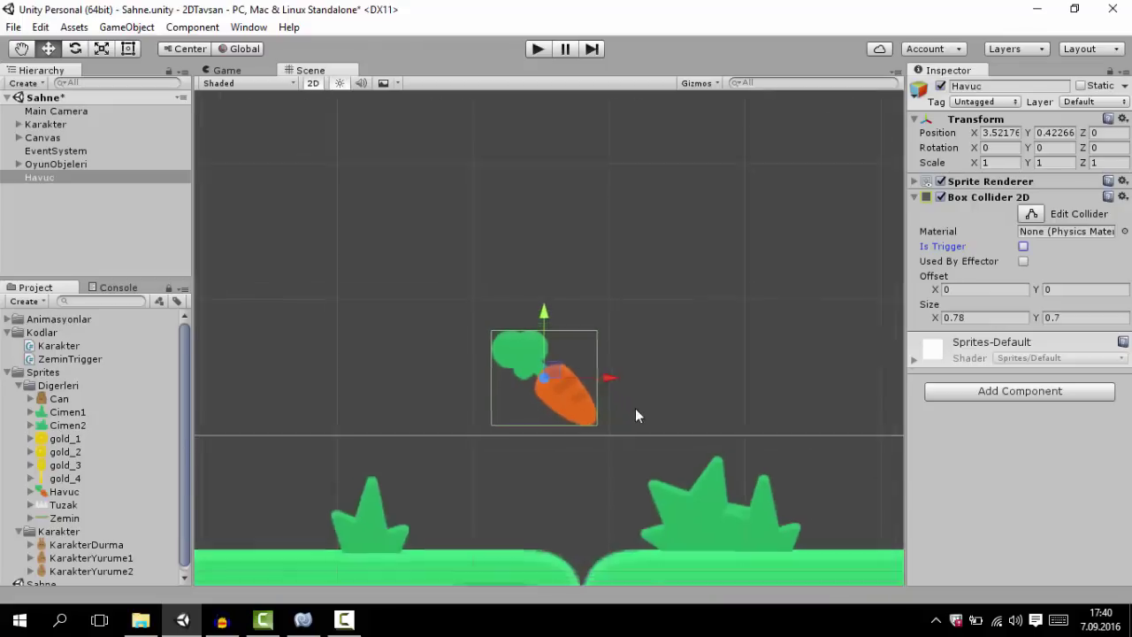
scroll(642, 412, "down", 3)
scroll(642, 412, "up", 2)
left_click(1023, 247)
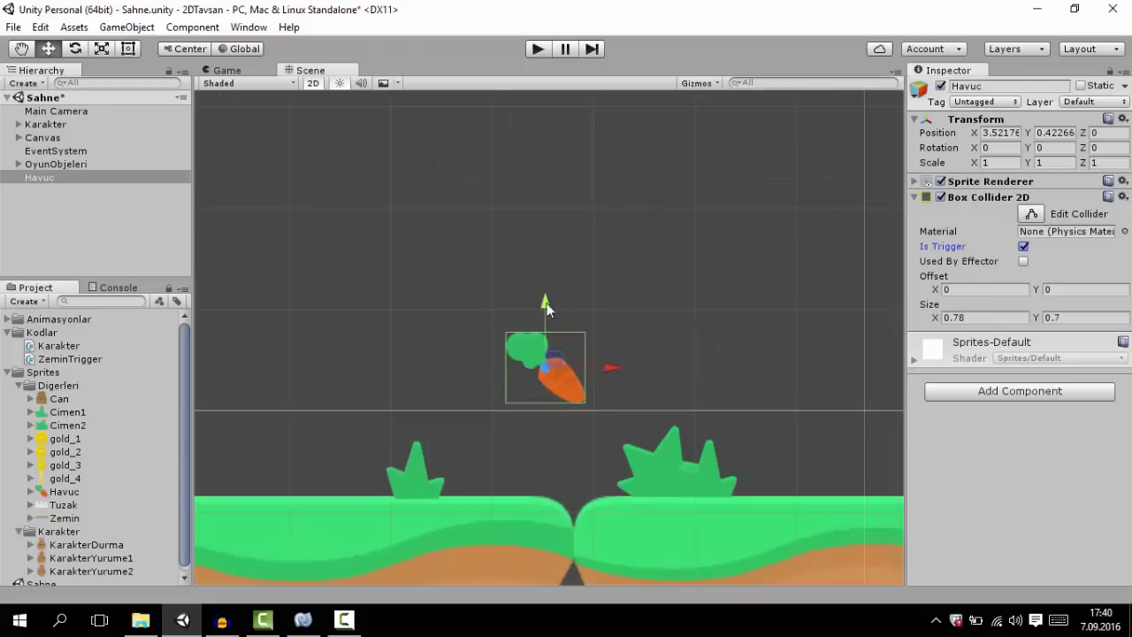
- Drag the bunny Karakter past the carrot to X 7.44
scroll(477, 355, "up", 2)
scroll(486, 366, "down", 2)
scroll(488, 364, "down", 2)
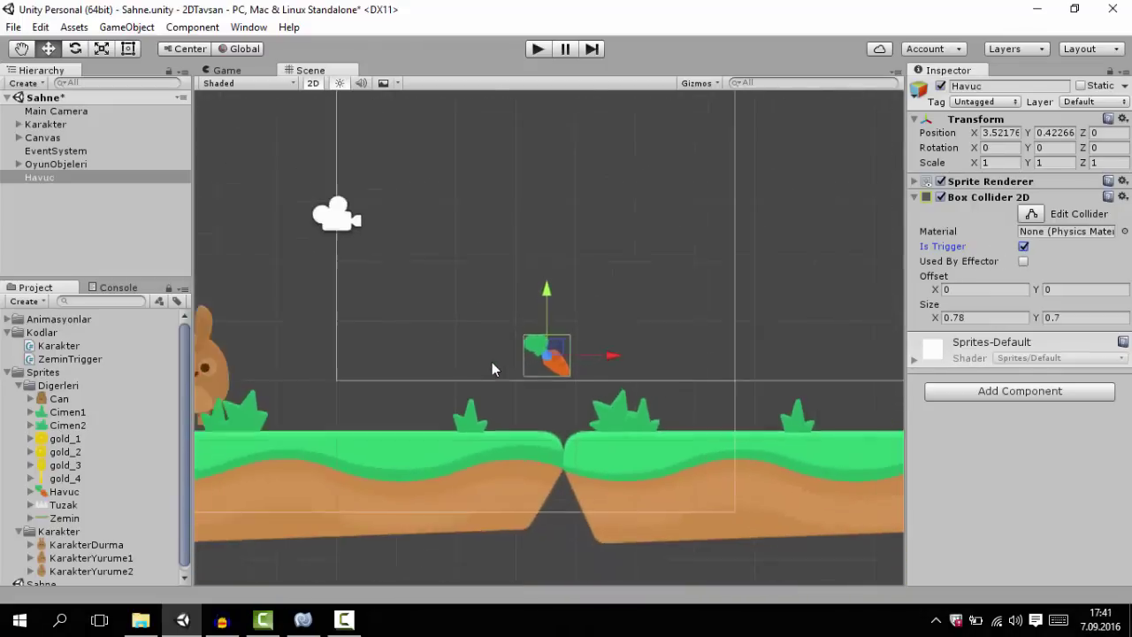
scroll(492, 362, "down", 2)
scroll(492, 362, "up", 3)
scroll(496, 369, "up", 2)
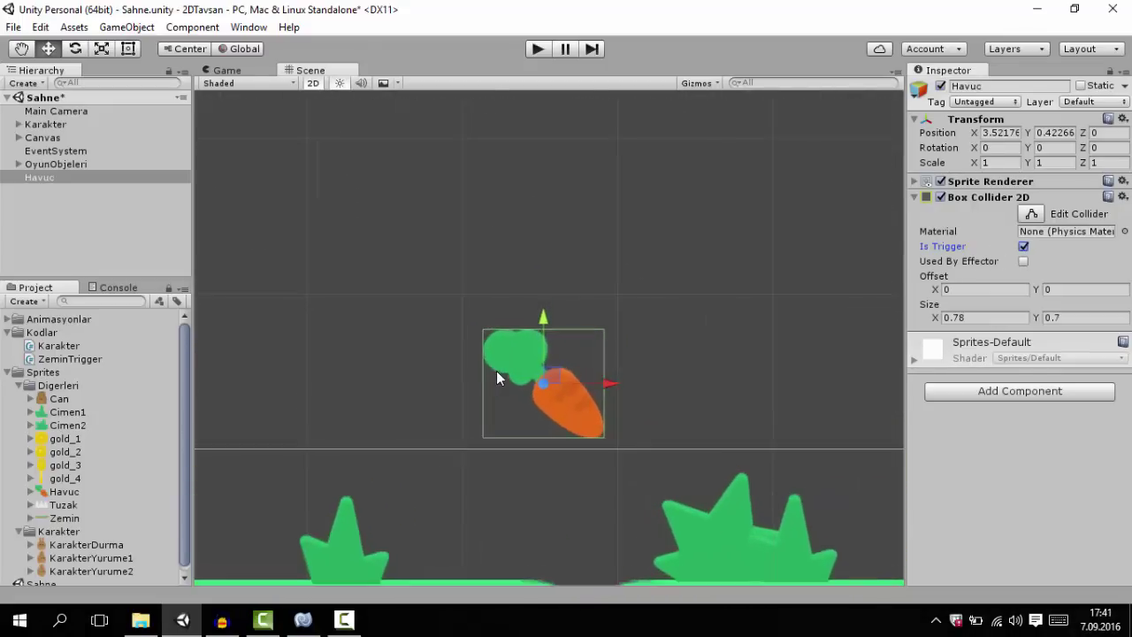
scroll(496, 371, "up", 2)
scroll(725, 319, "down", 3)
scroll(694, 327, "down", 1)
scroll(703, 353, "up", 1)
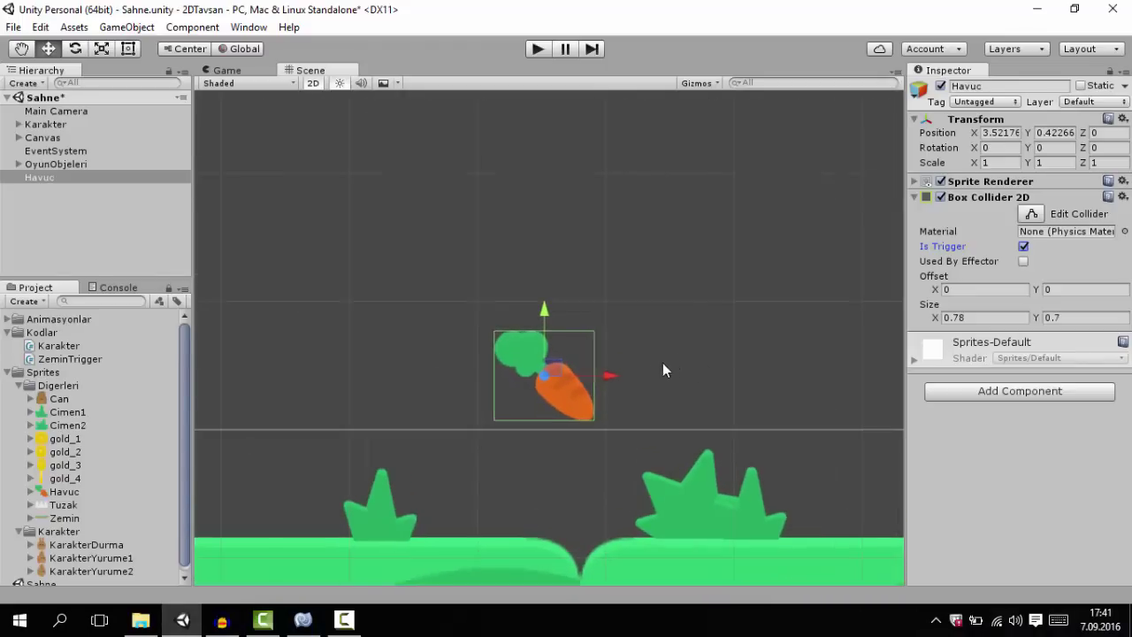
scroll(397, 365, "down", 3)
scroll(267, 367, "down", 2)
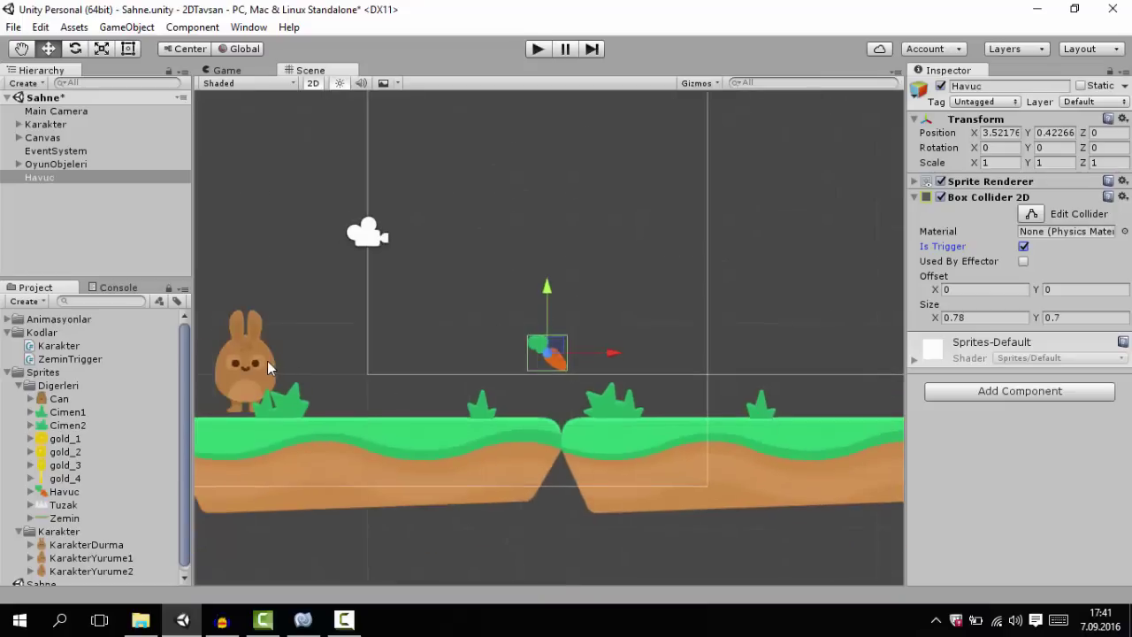
left_click_drag(267, 361, 677, 360)
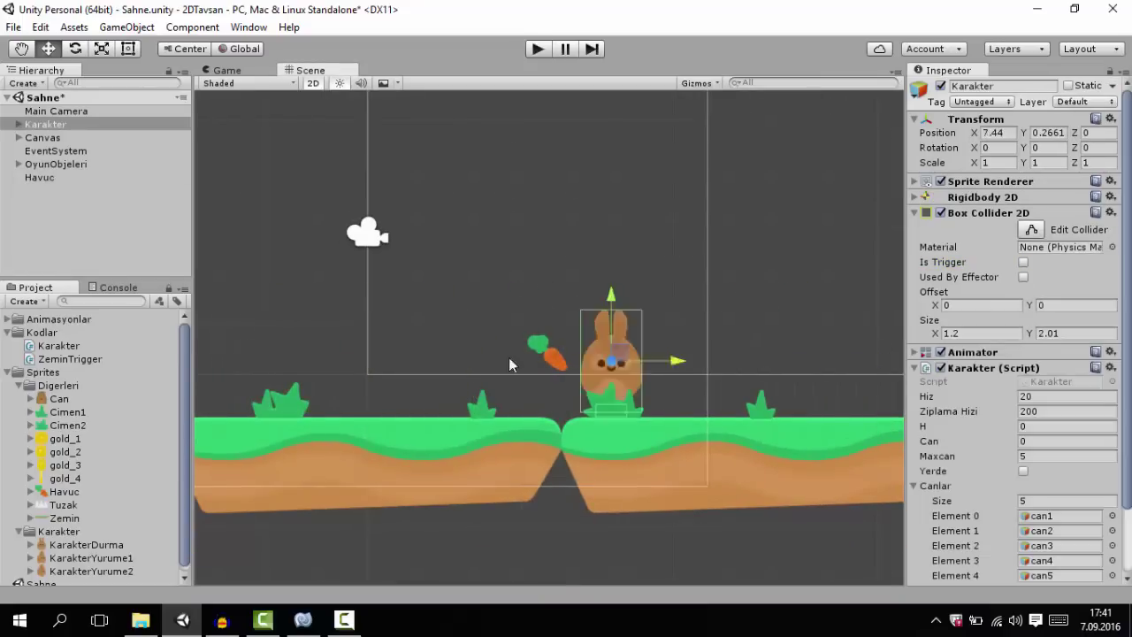
- Slide Karakter back left to about X -1.92 on the left platform, then zoom in
left_click_drag(509, 365, 328, 379)
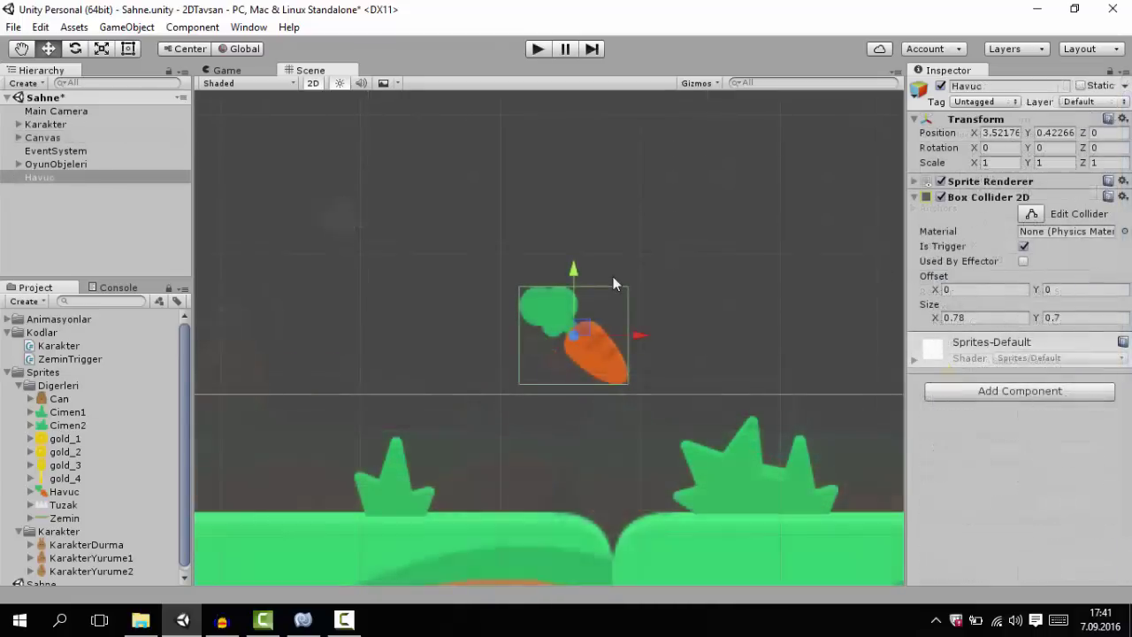
scroll(663, 333, "up", 2)
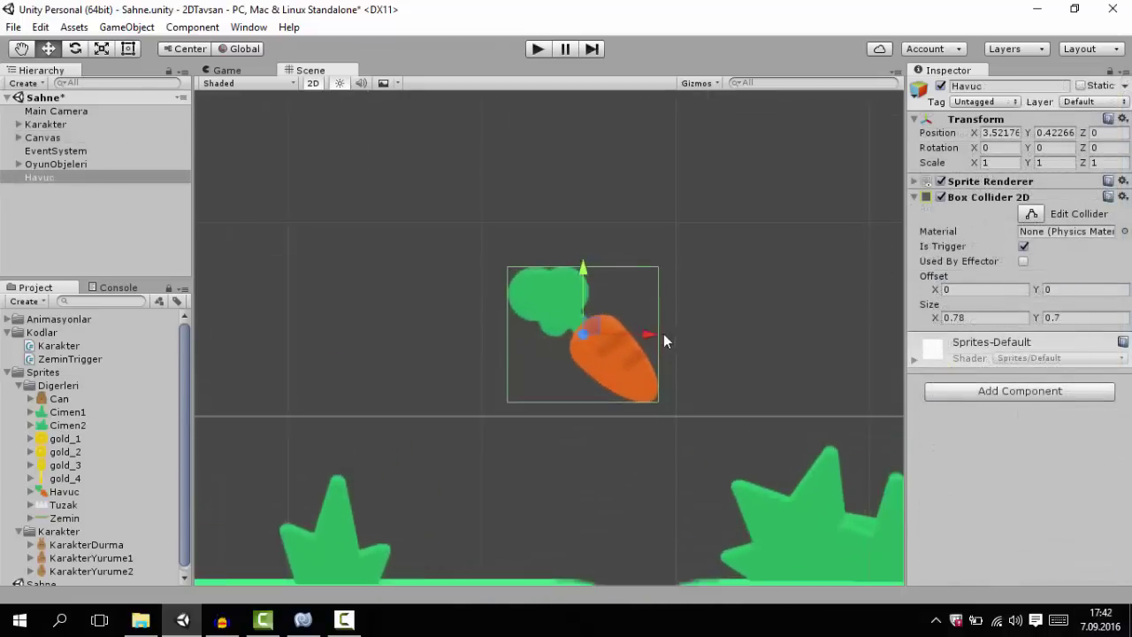
scroll(667, 336, "up", 2)
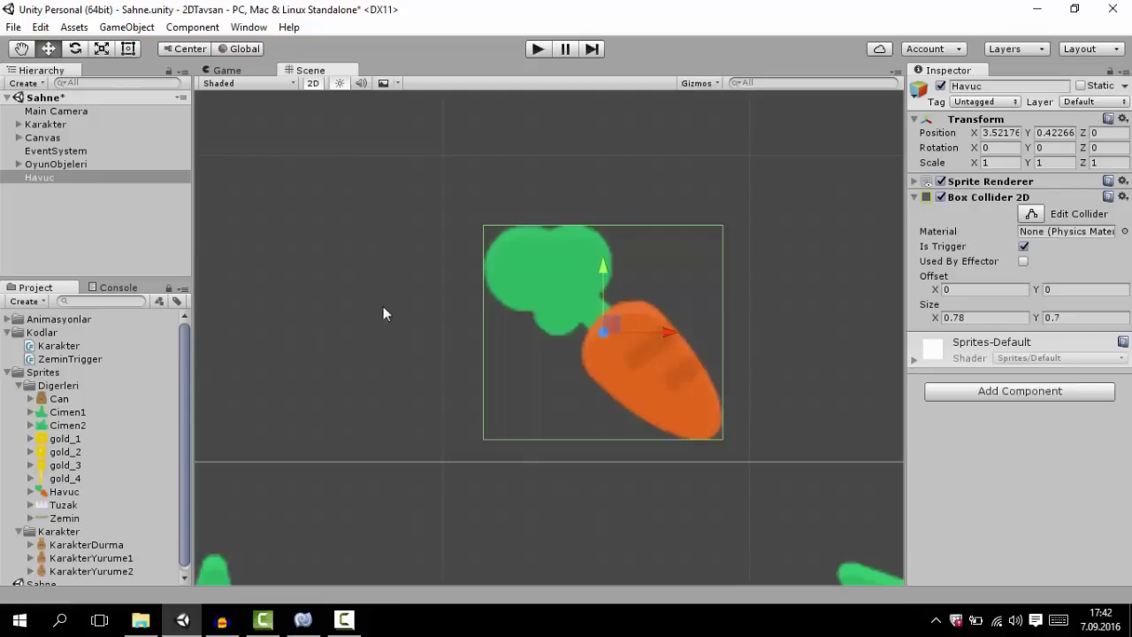
scroll(493, 294, "down", 2)
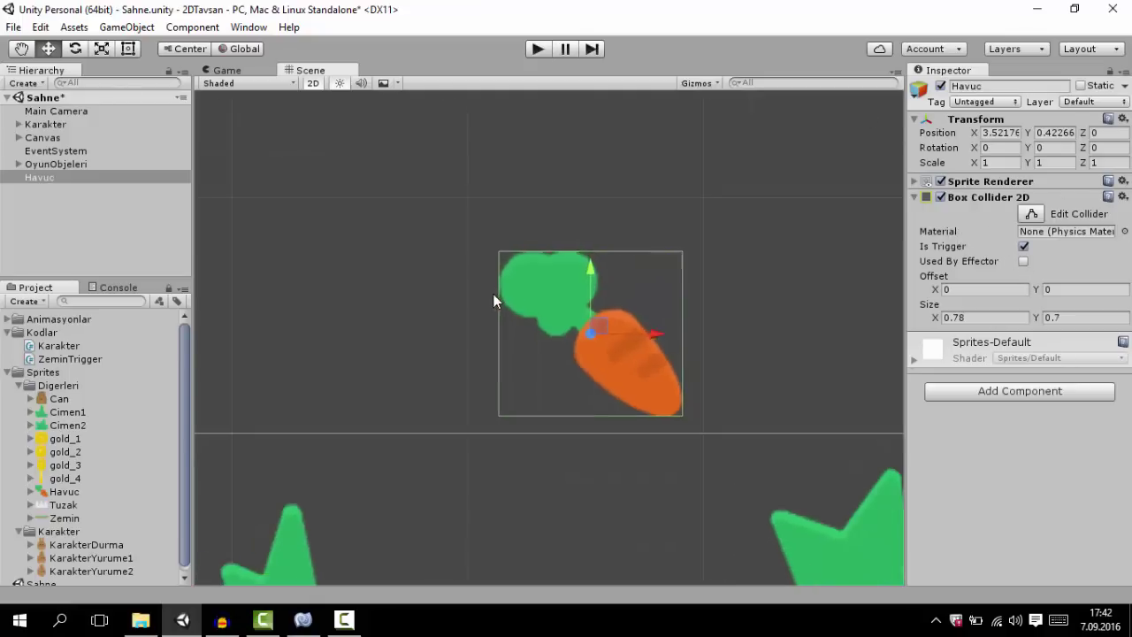
scroll(372, 334, "down", 1)
scroll(332, 355, "down", 2)
scroll(332, 361, "down", 1)
middle_click_drag(332, 362, 361, 368)
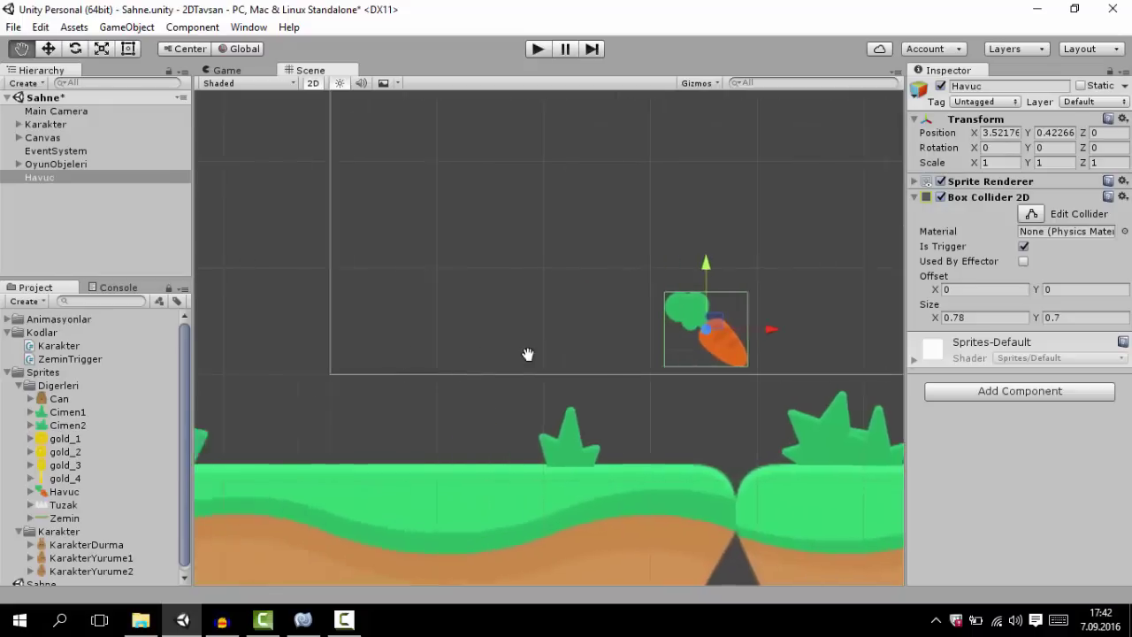
scroll(641, 321, "up", 2)
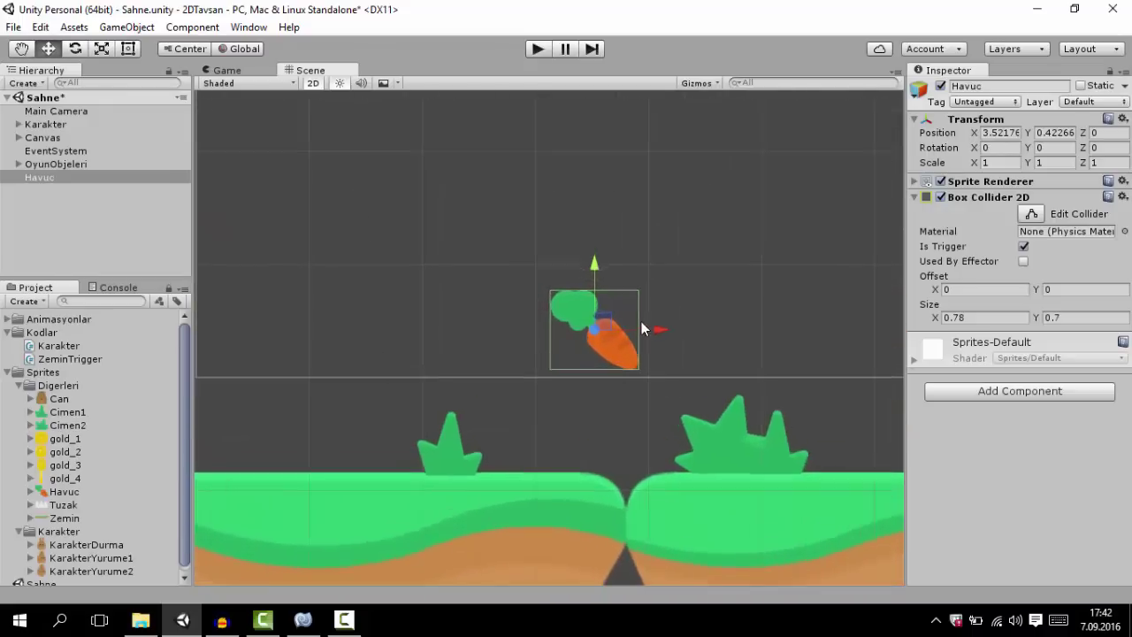
scroll(648, 325, "up", 2)
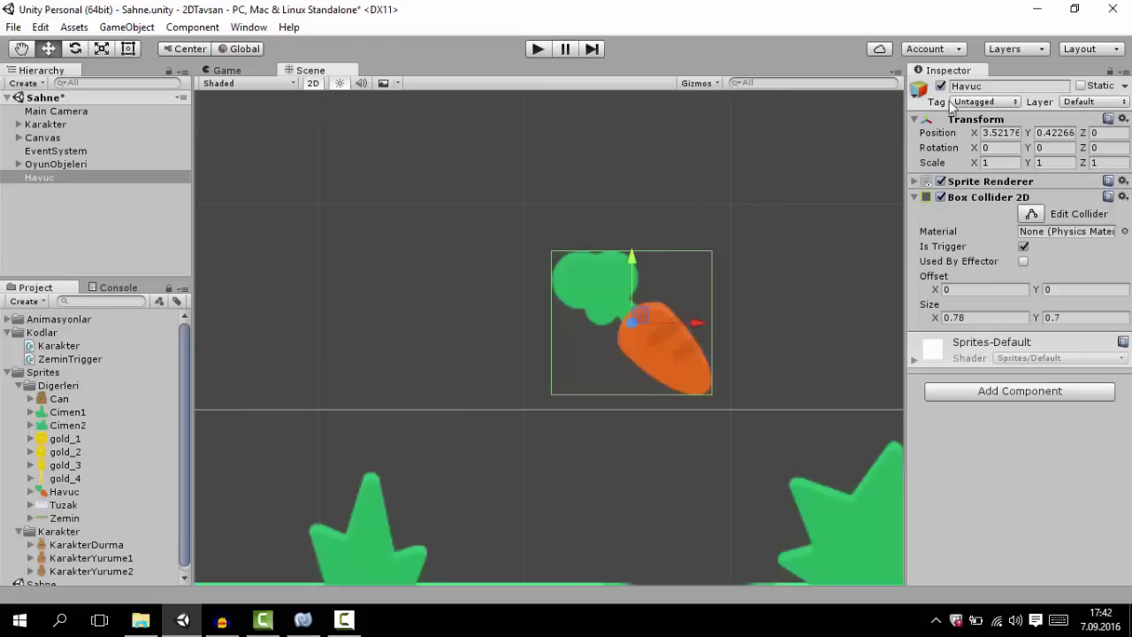
- In the Tags list, delete the old Havuc tag and add a new Havuc tag
left_click(973, 103)
left_click(990, 292)
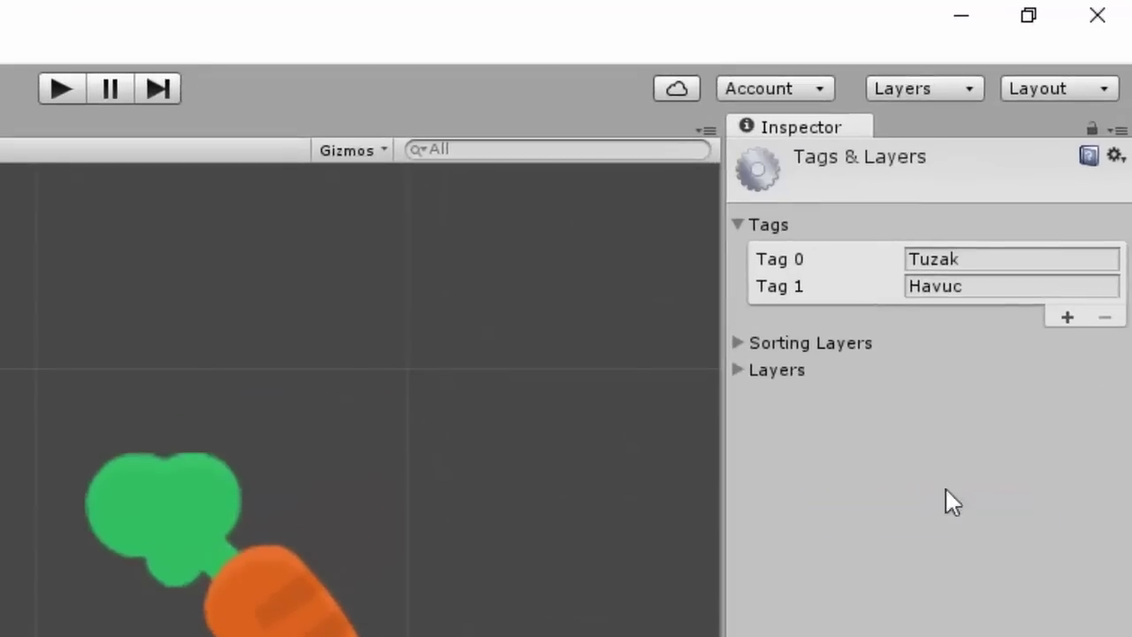
left_click(1004, 288)
key("Delete")
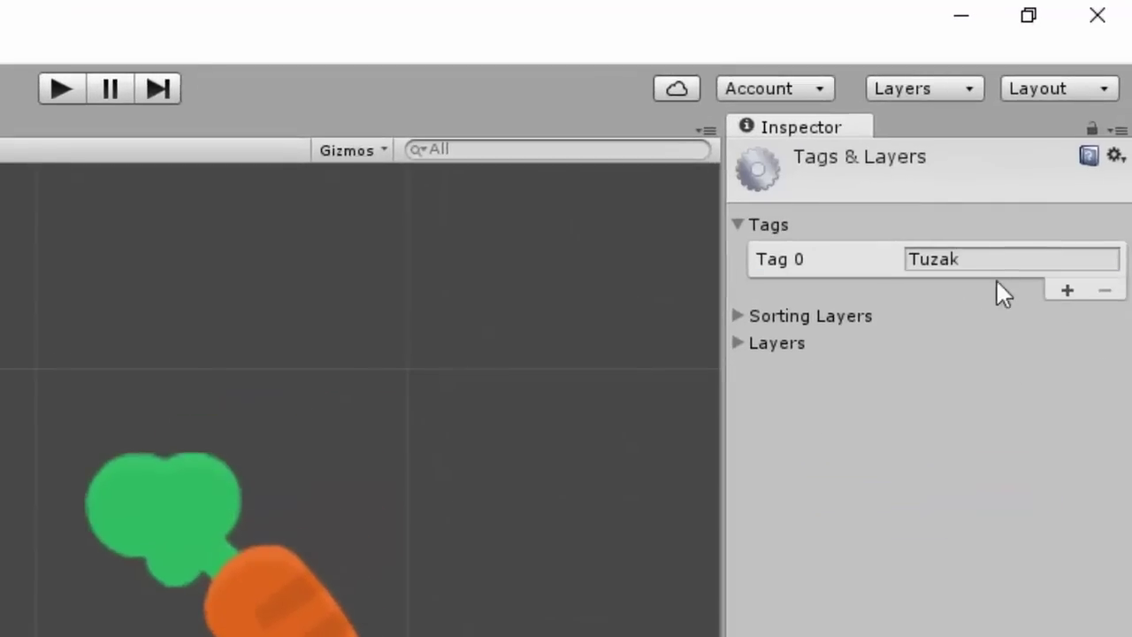
left_click(1067, 292)
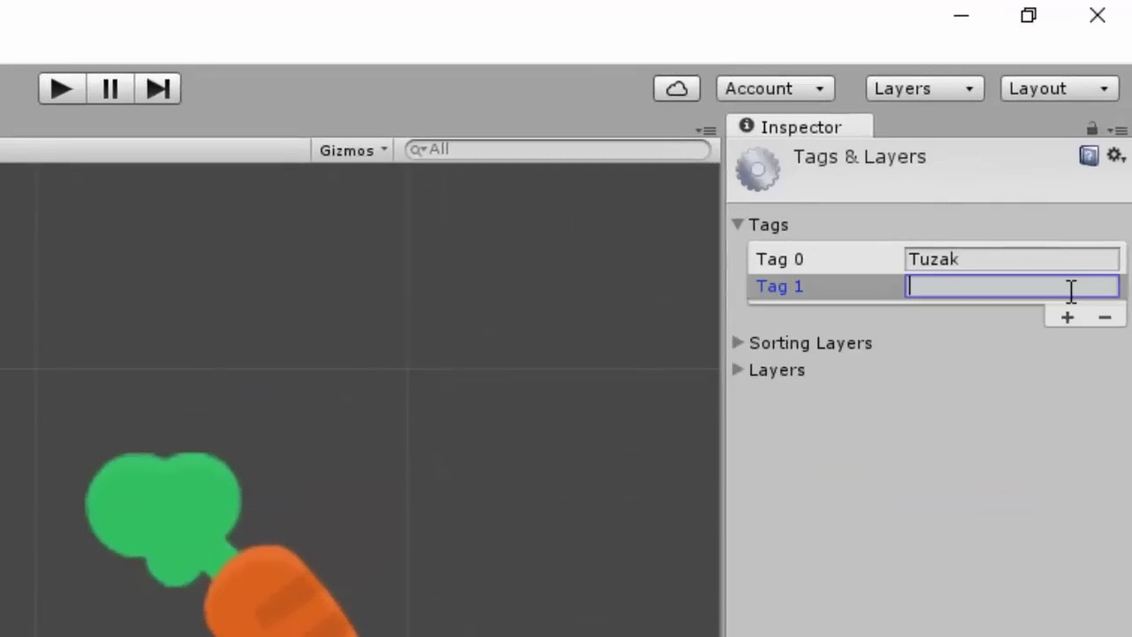
type("Havuc")
- Select the Havuc carrot object and set its Tag to Havuc
left_click(278, 614)
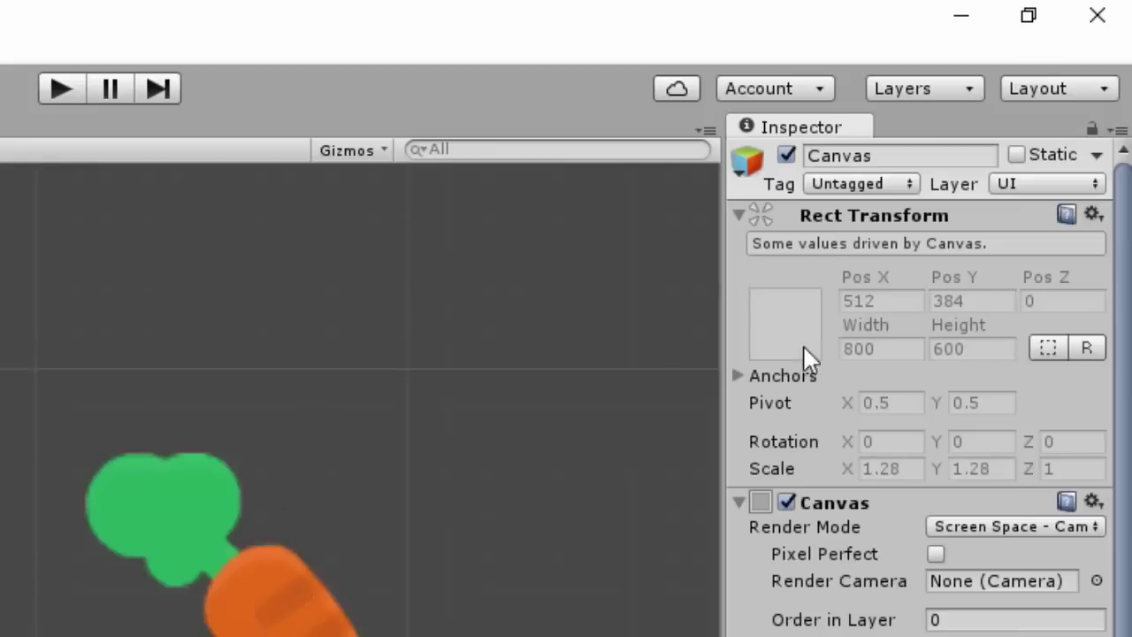
left_click(340, 617)
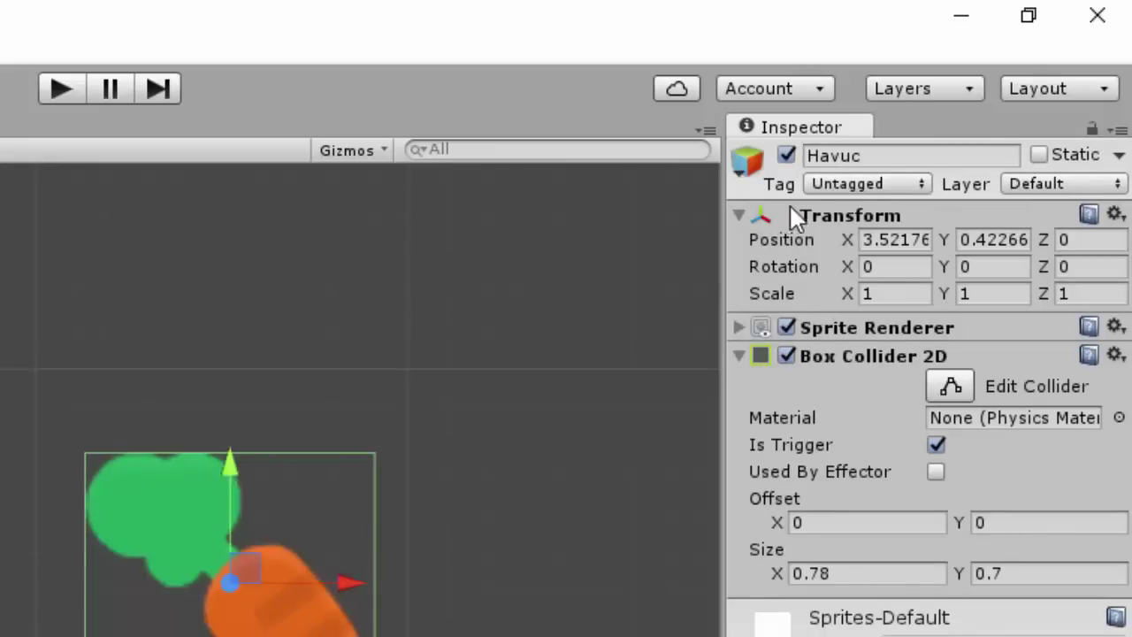
left_click(862, 184)
left_click(876, 480)
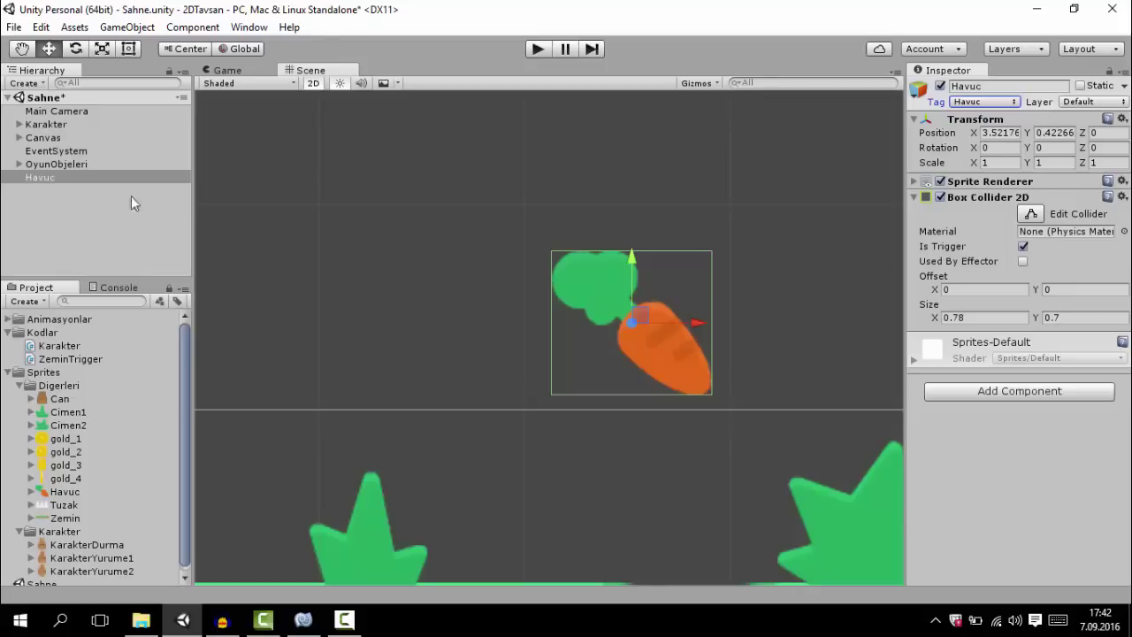
left_click(84, 190)
scroll(252, 267, "down", 2)
- Delete the old OnTriggerEnter2D method from Karakter.cs
left_click(311, 621)
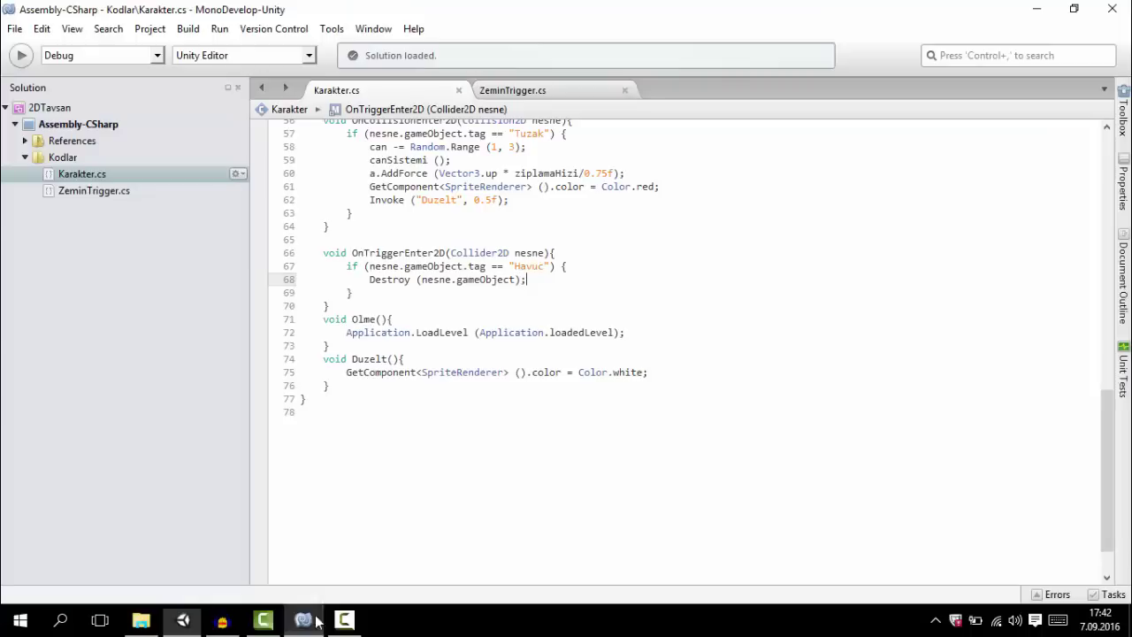
scroll(322, 380, "up", 2)
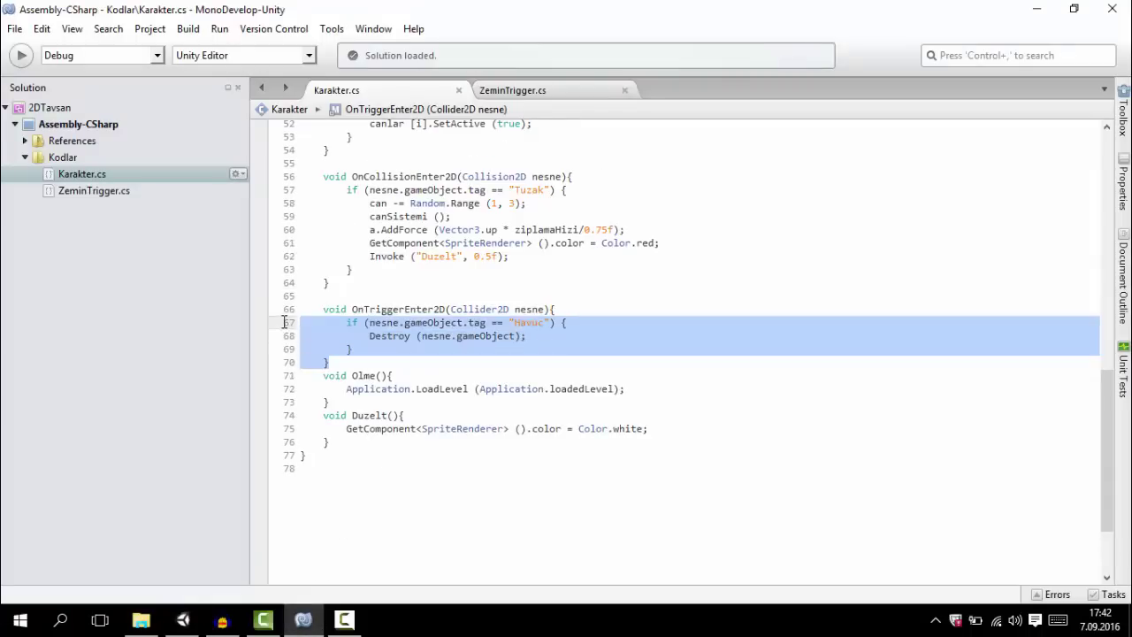
left_click_drag(329, 362, 292, 311)
key("Delete")
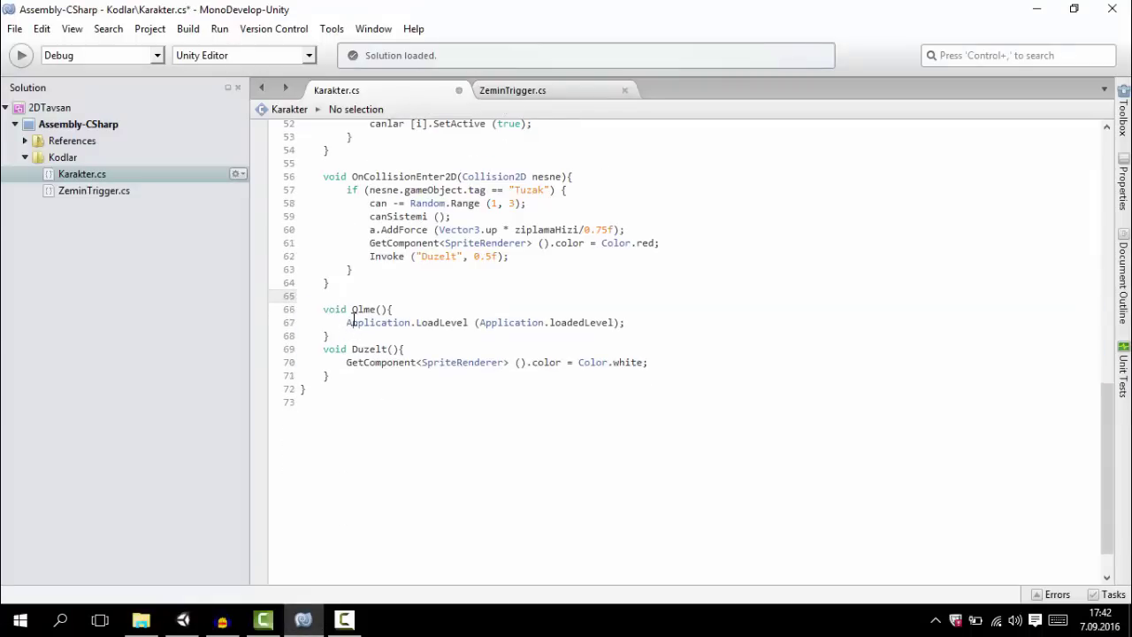
key("Return")
mouse_move(446, 329)
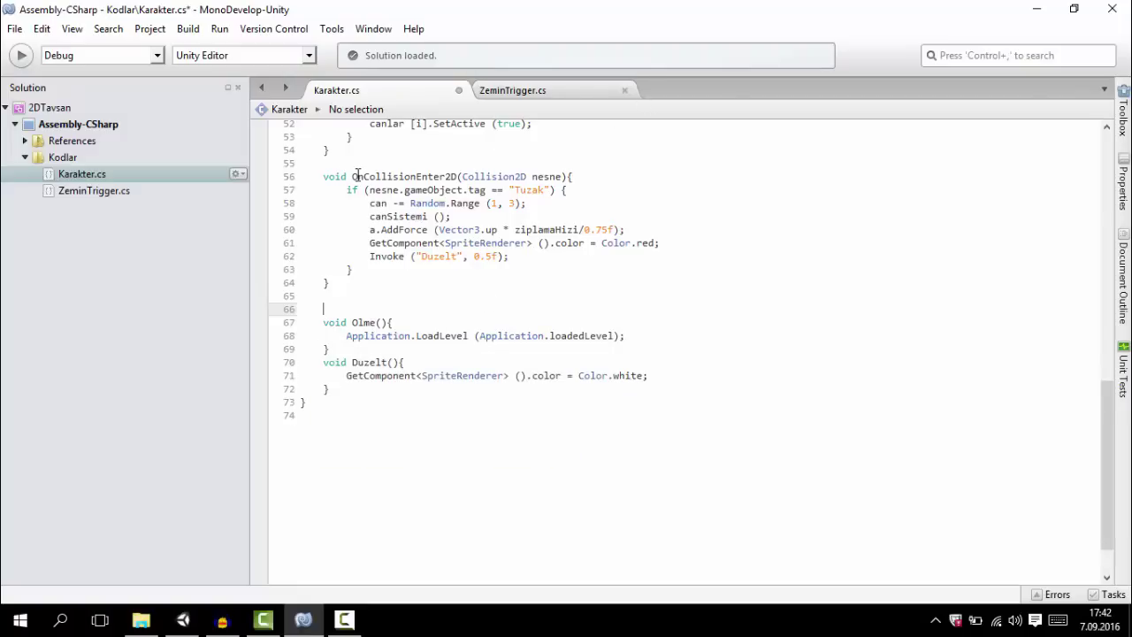
left_click_drag(364, 176, 430, 176)
left_click(531, 190)
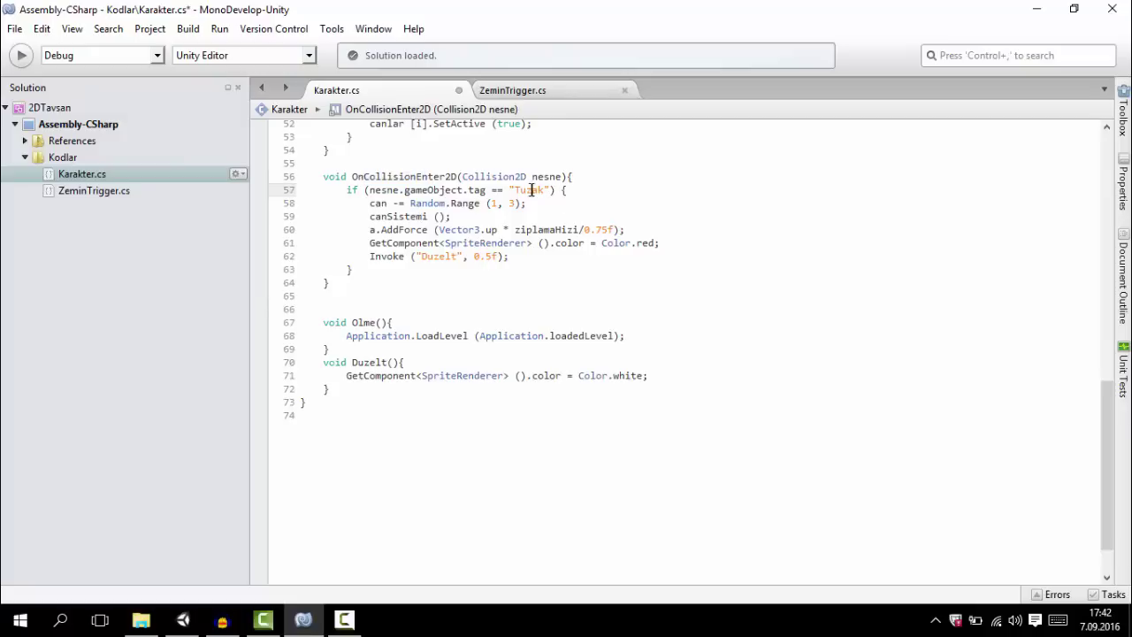
- On line 66, write void OnTriggerEnter2D(Collider2D nesne){ and open its body
left_click(333, 307)
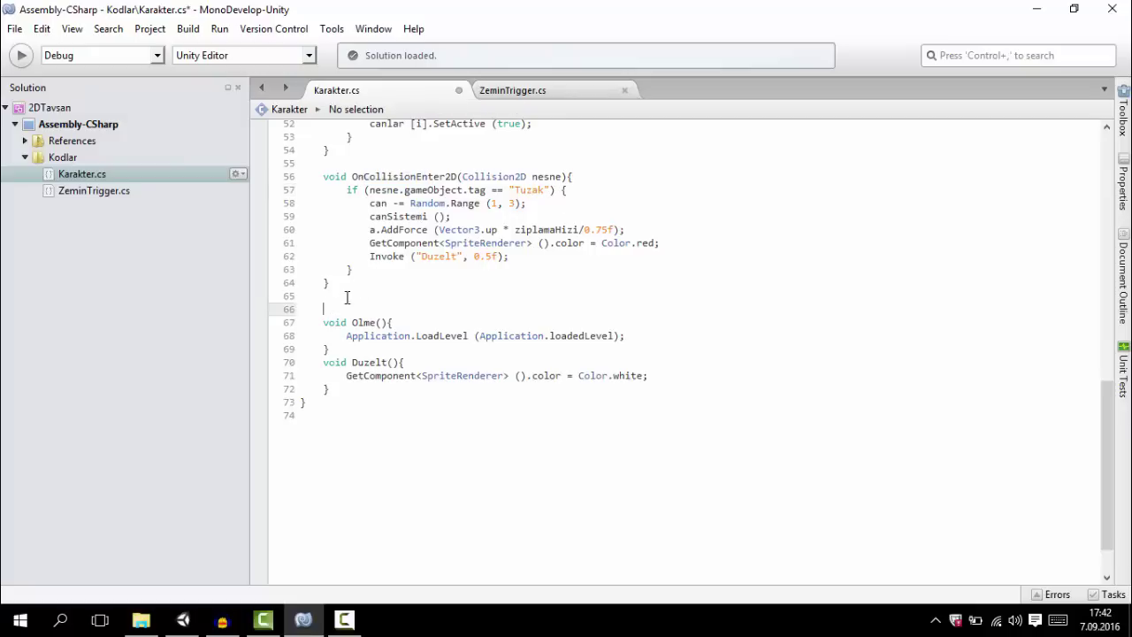
type("vo")
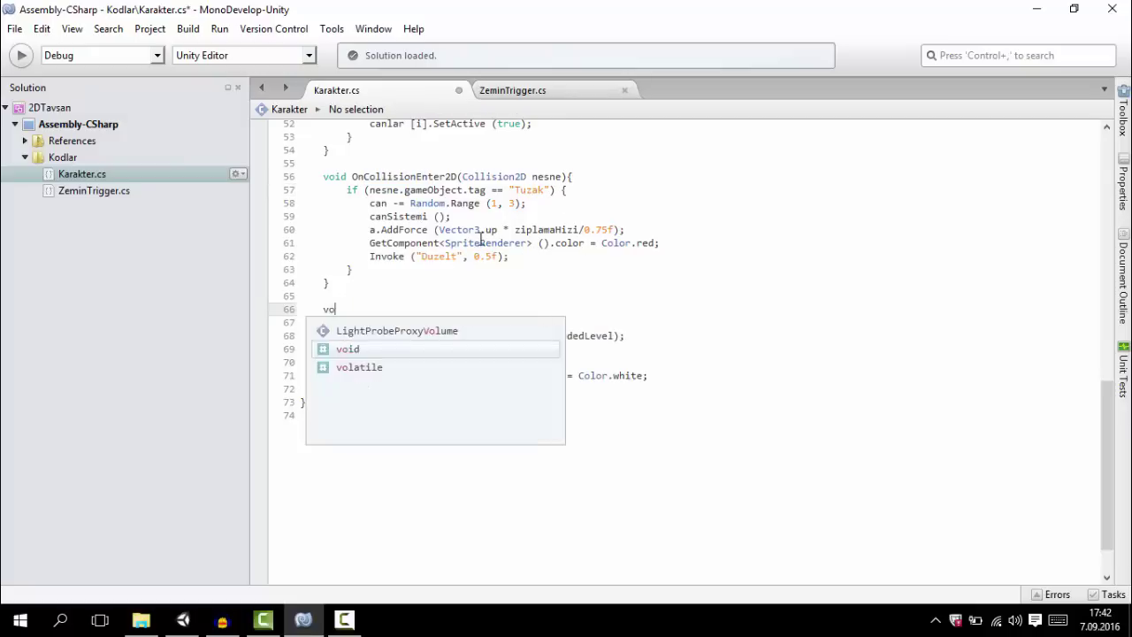
type("id")
key("Escape")
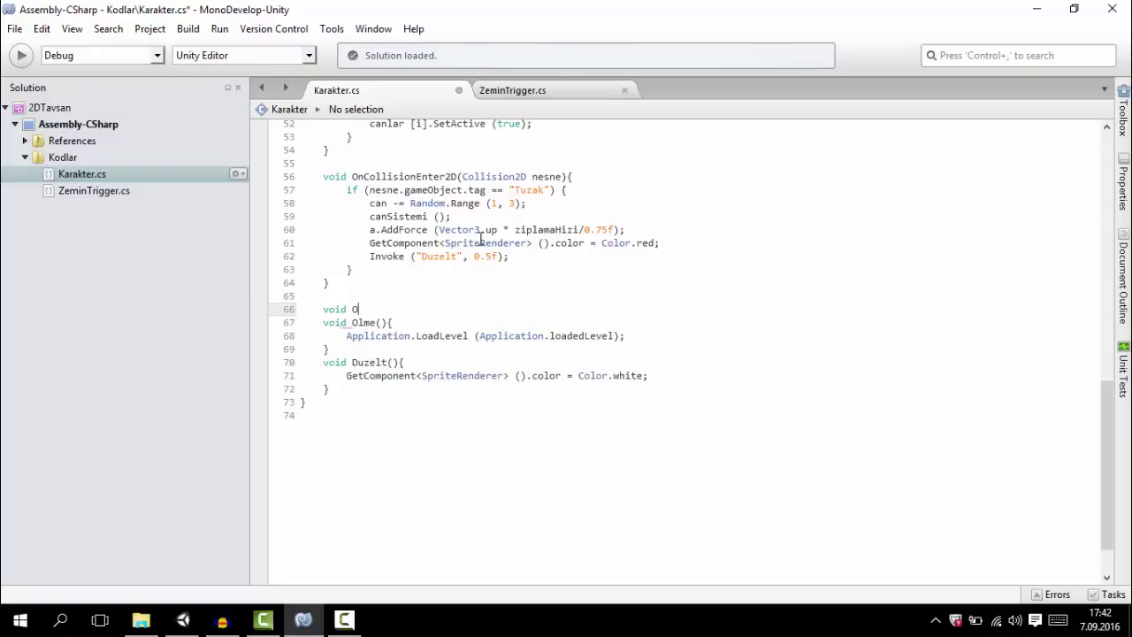
type("nTriggerEnter2D(")
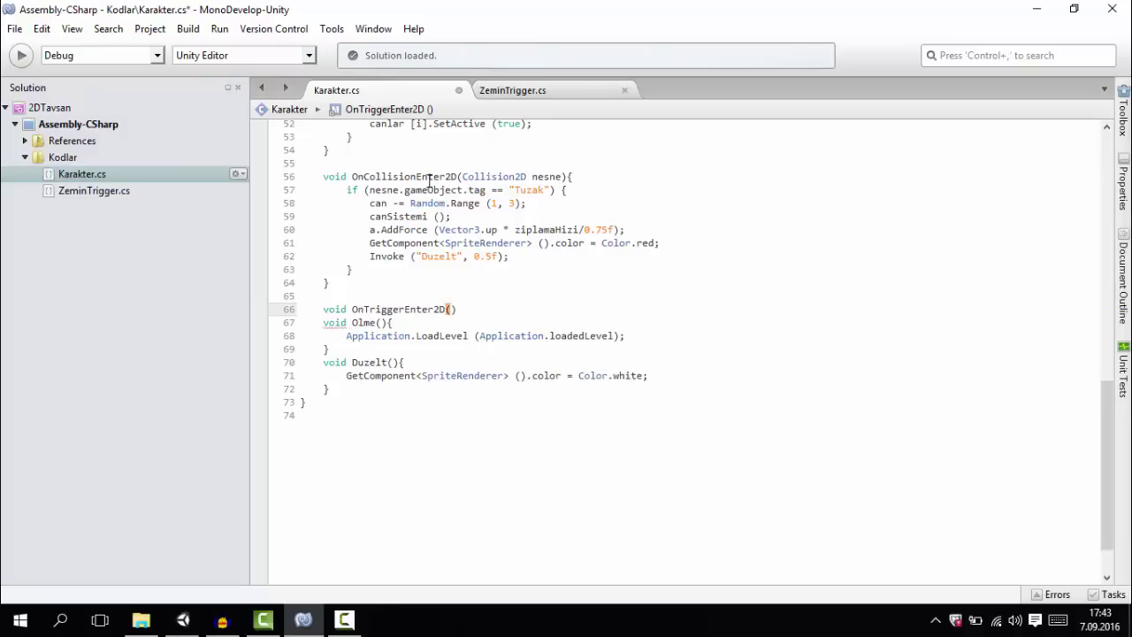
left_click_drag(352, 177, 410, 177)
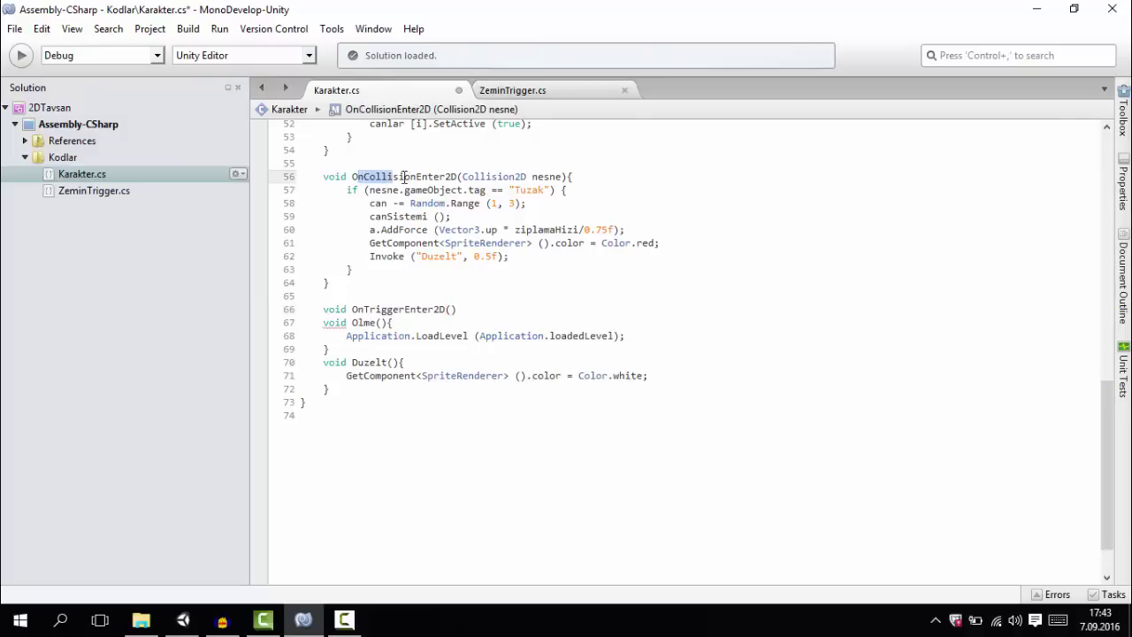
left_click_drag(363, 310, 431, 309)
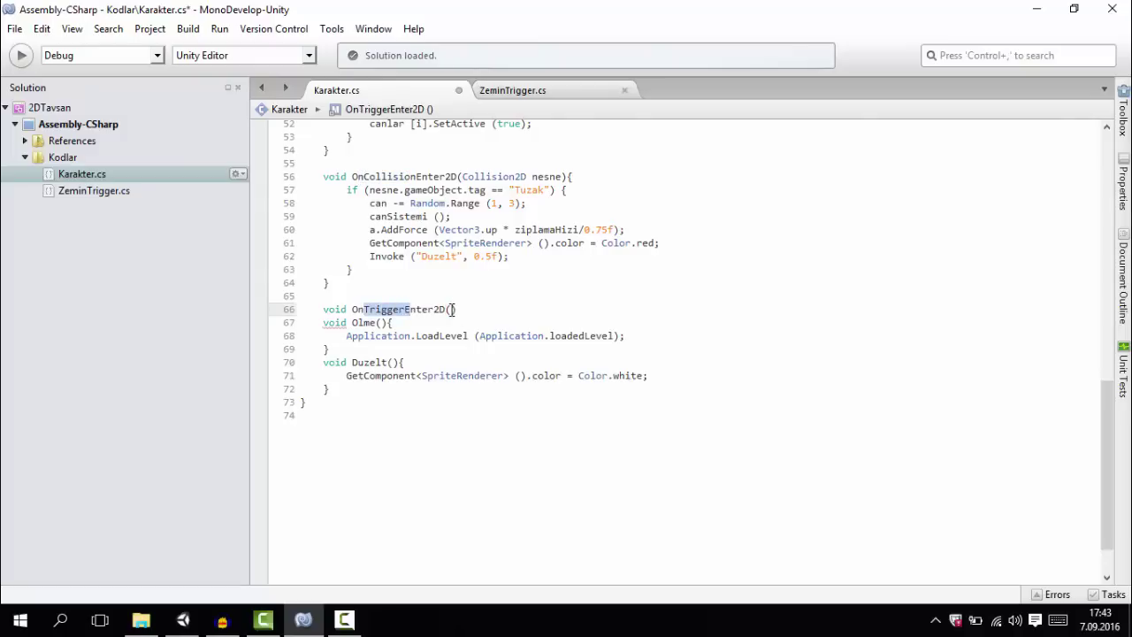
left_click(451, 309)
type("Coll")
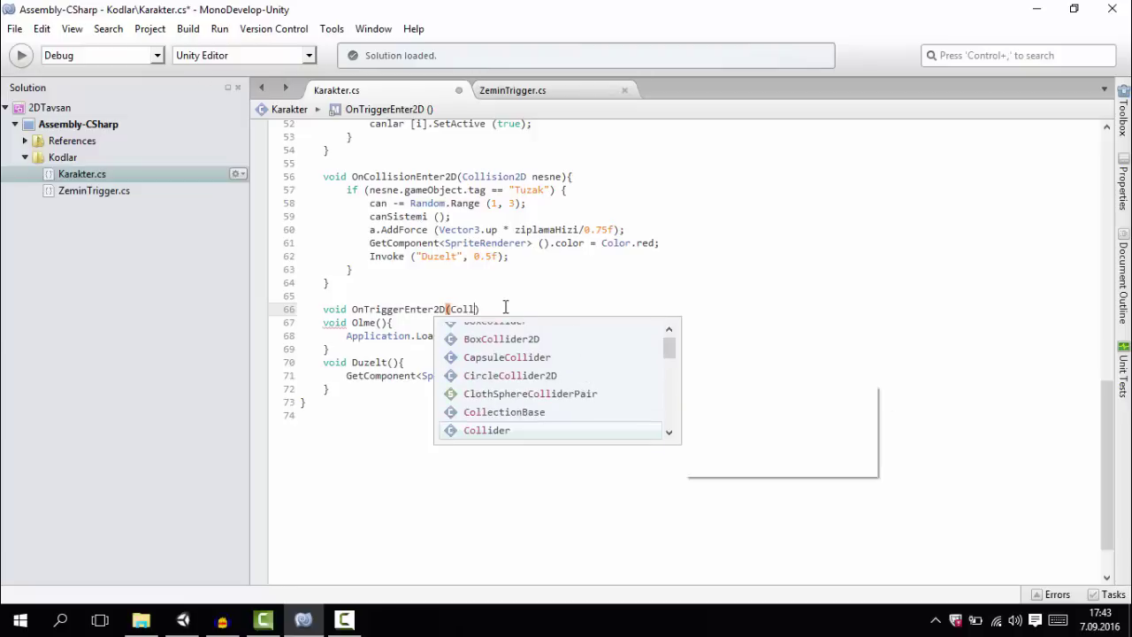
type("ider2D")
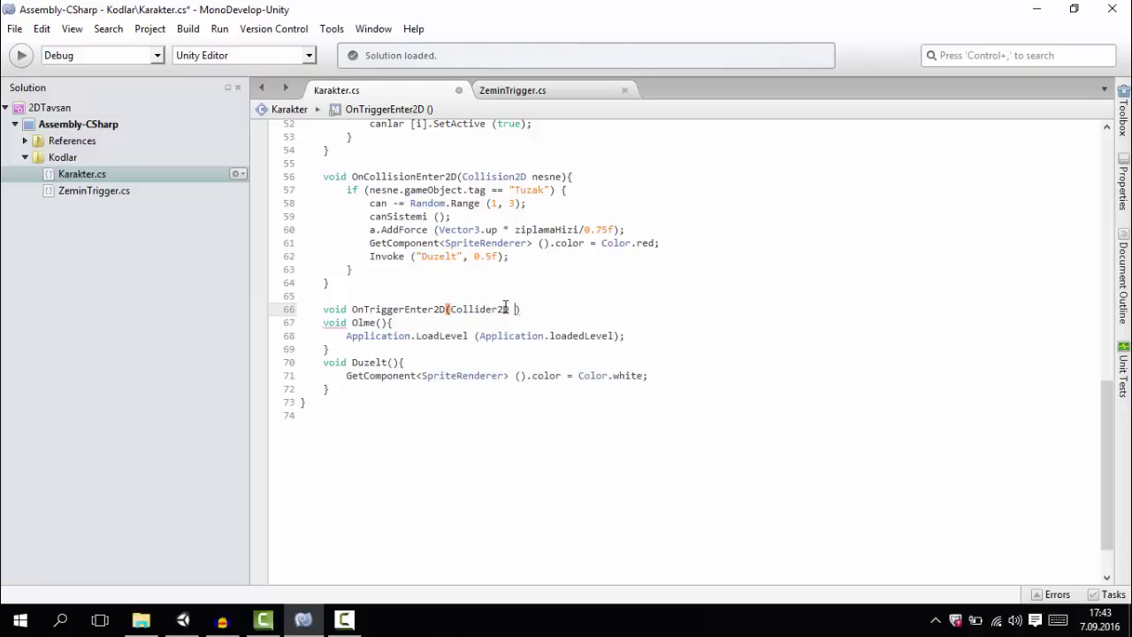
type(" nes")
type("ne){")
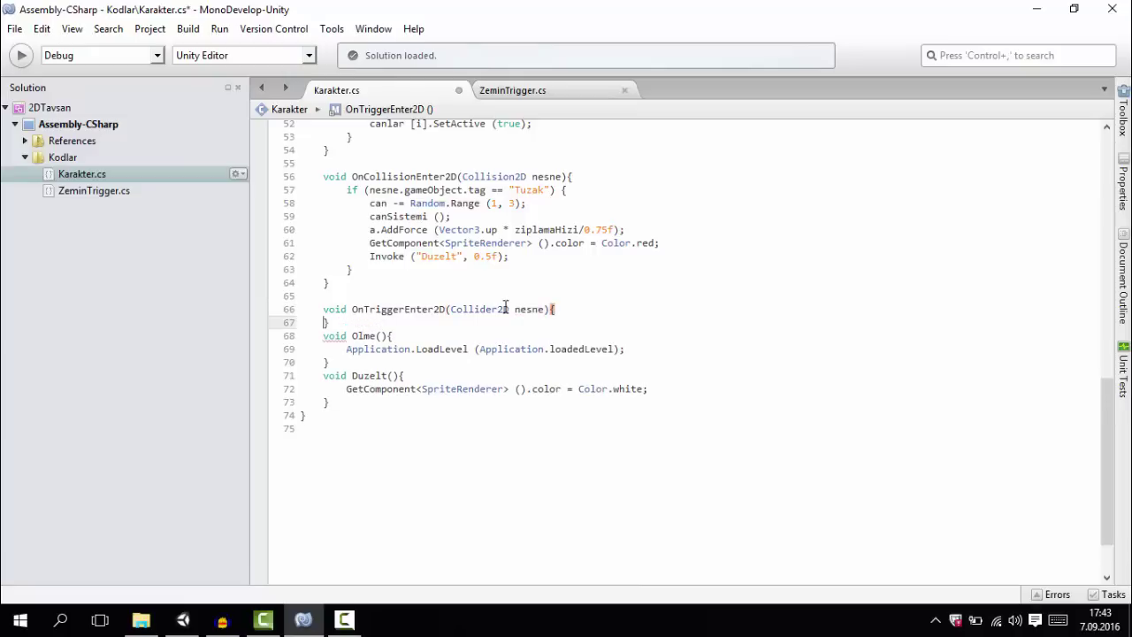
key("Return")
- Write the condition if(nesne.gameObject.tag == "Havuc") { inside OnTriggerEnter2D
type("if(")
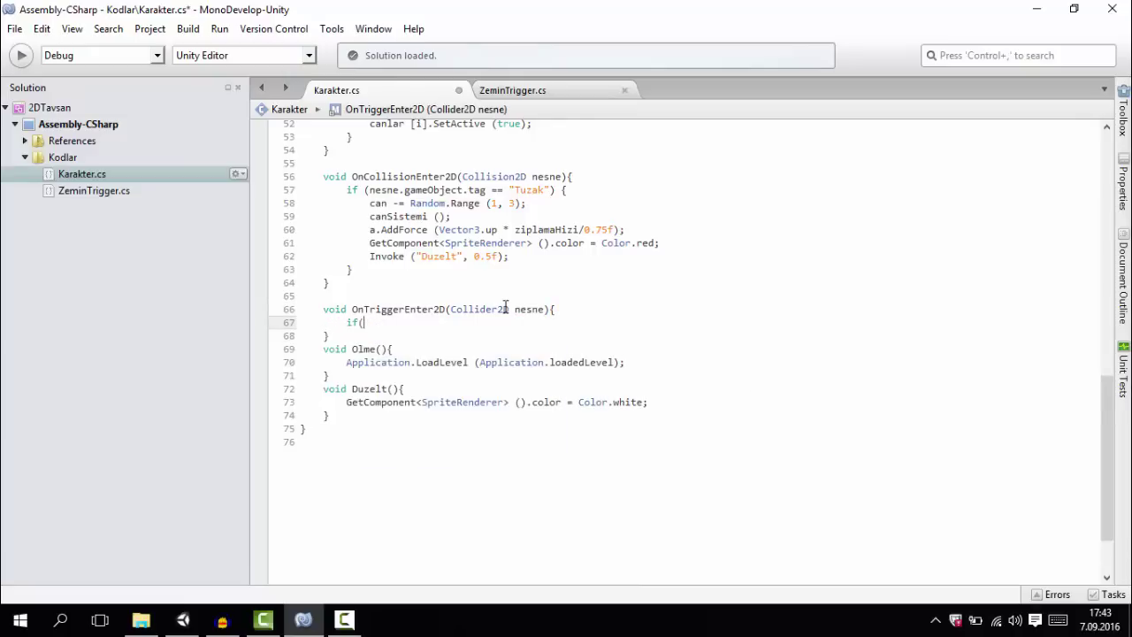
type("nesn")
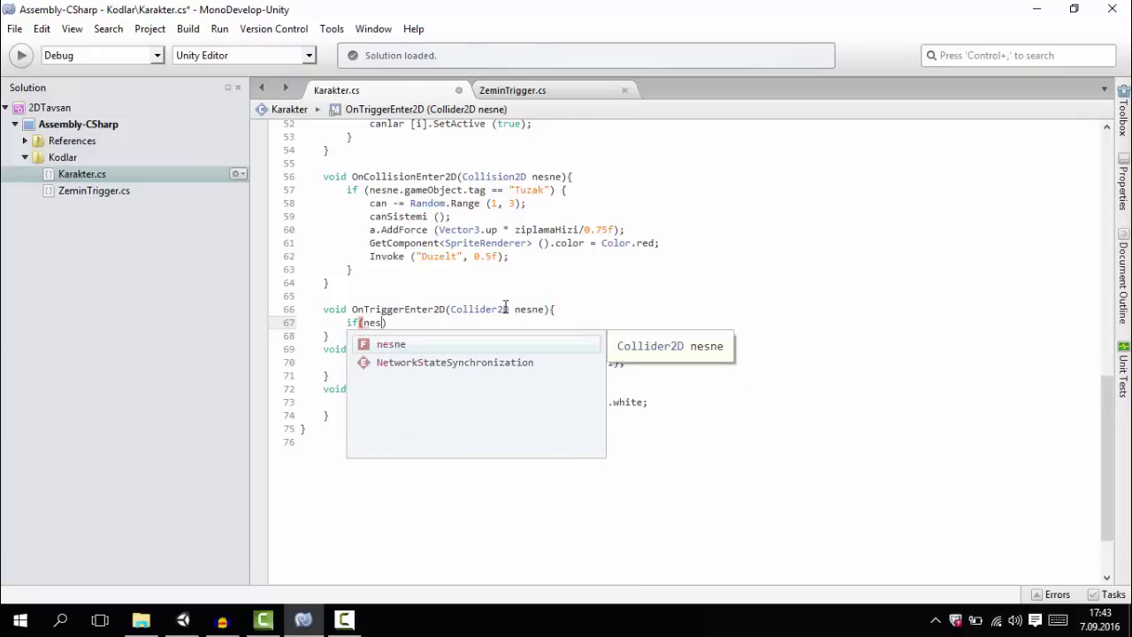
type("e.game")
key("Return")
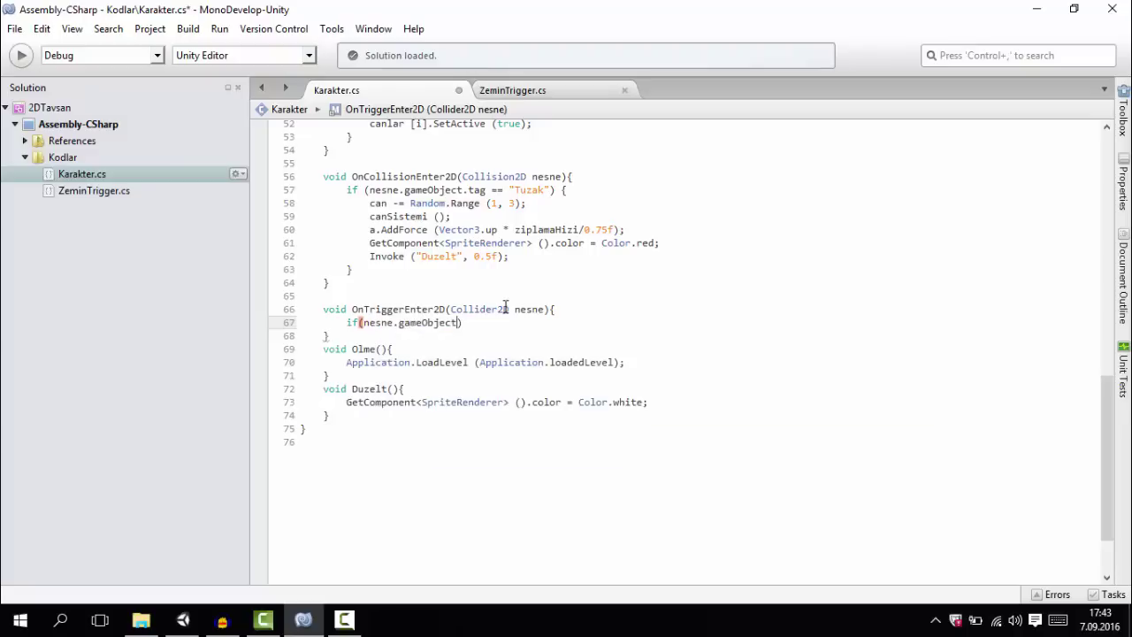
type(".tag")
key("Return")
type("== \"")
type("H")
type("acuk")
key("BackSpace")
key("BackSpace")
key("BackSpace")
type("vuc\") ")
type("{")
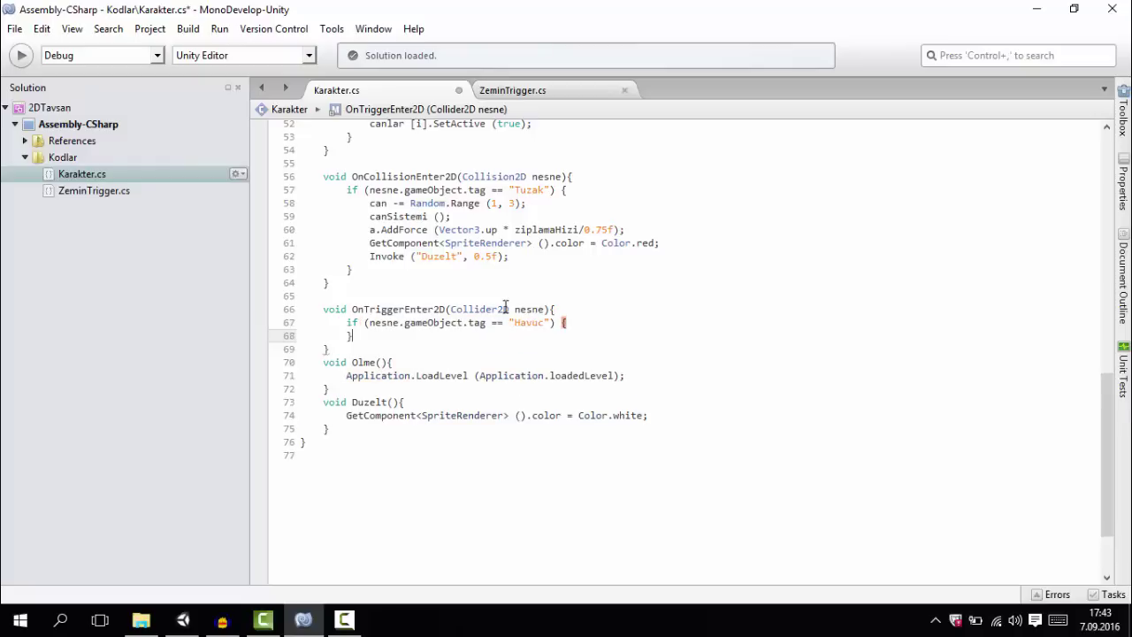
key("Return")
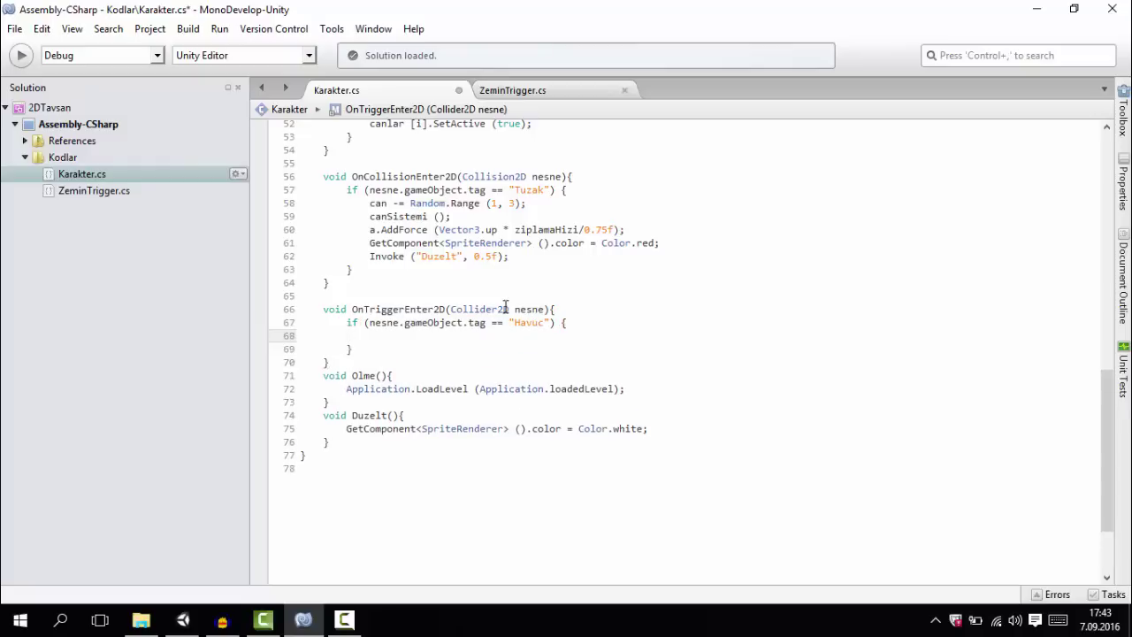
- Add Destroy(nesne.gameObject); inside the if block and save Karakter.cs
type("Des")
key("Return")
type("(")
type(";")
type("nesne.ga")
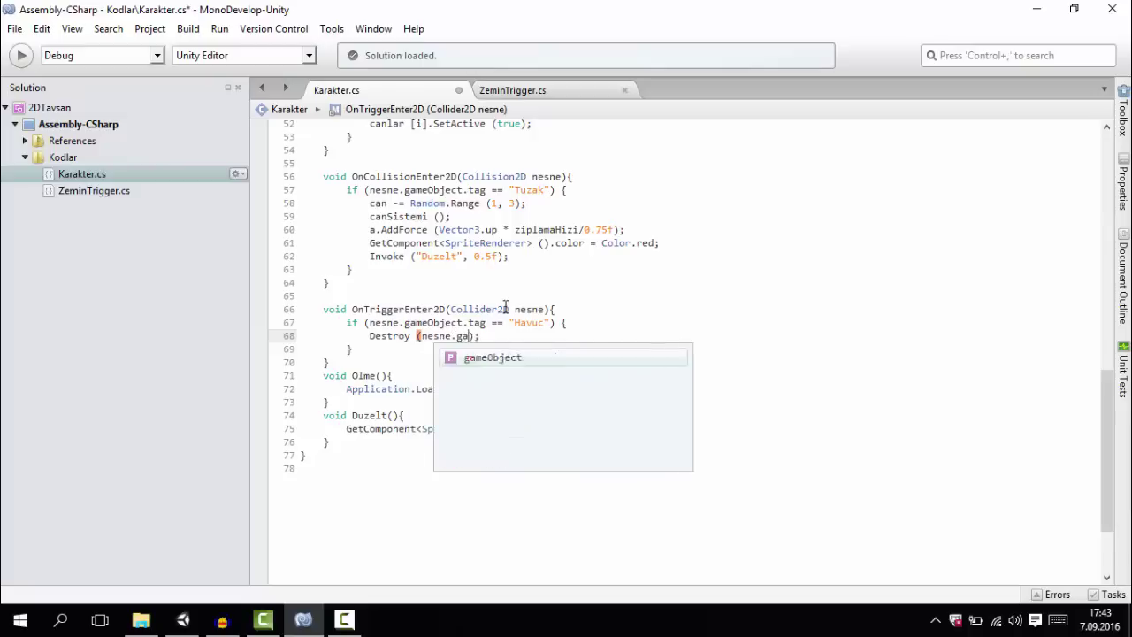
type("meObject")
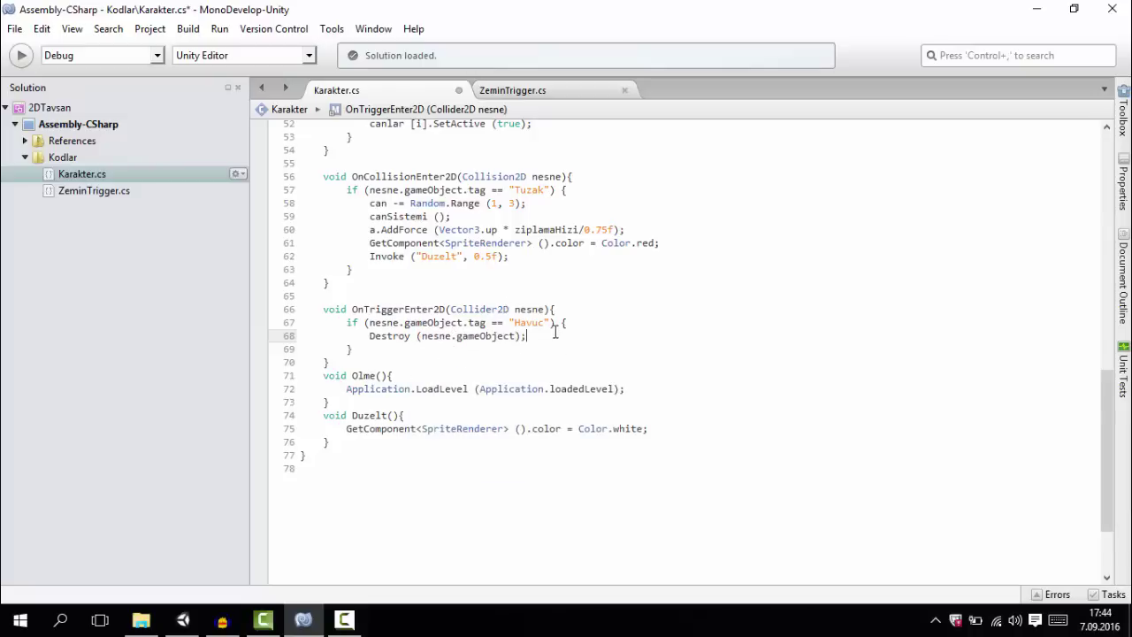
key("ctrl+s")
- Highlight the nesne parameter, the Havuc tag condition and the Destroy call
double_click(528, 309)
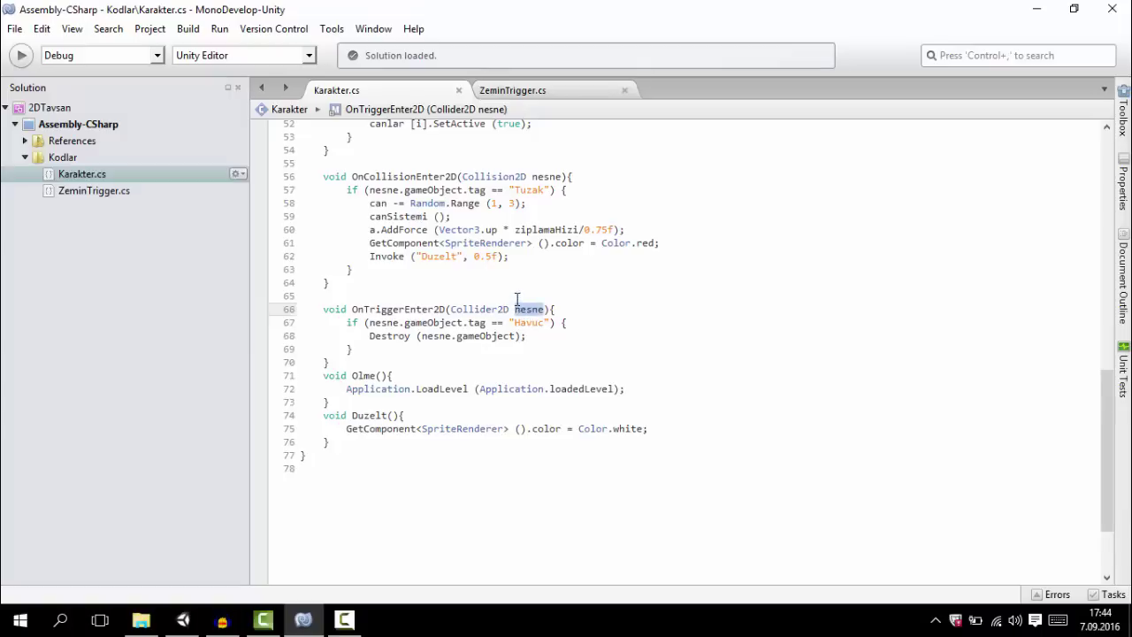
left_click_drag(362, 323, 531, 323)
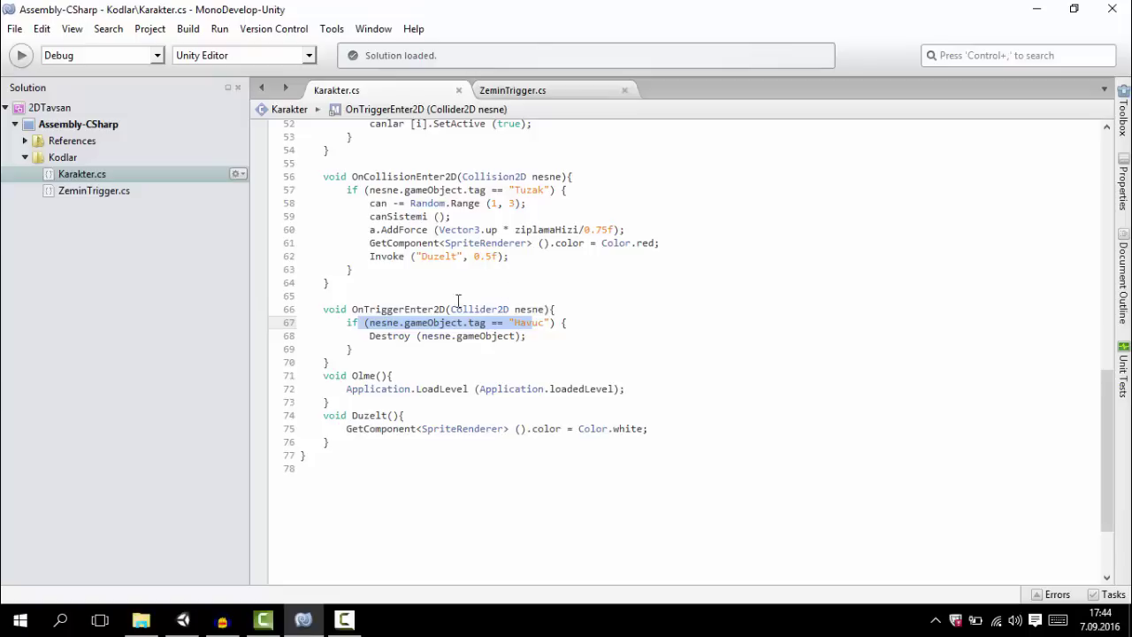
left_click(553, 318)
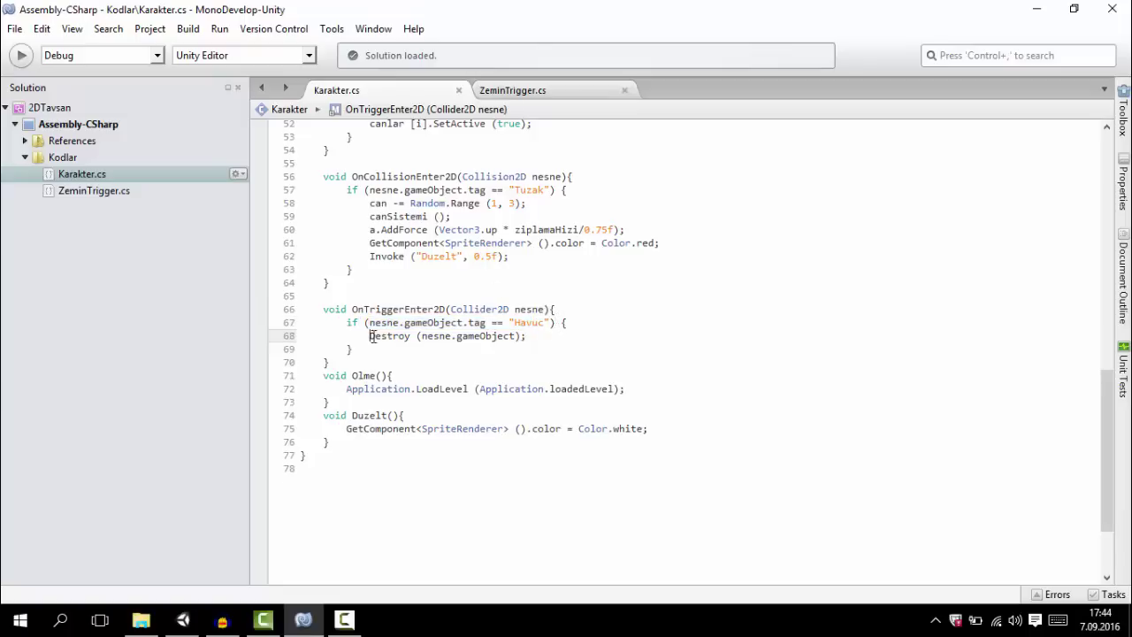
left_click_drag(370, 336, 514, 336)
- Play the scene in the Game view, walking the bunny into the carrot and back, then stop
left_click(183, 618)
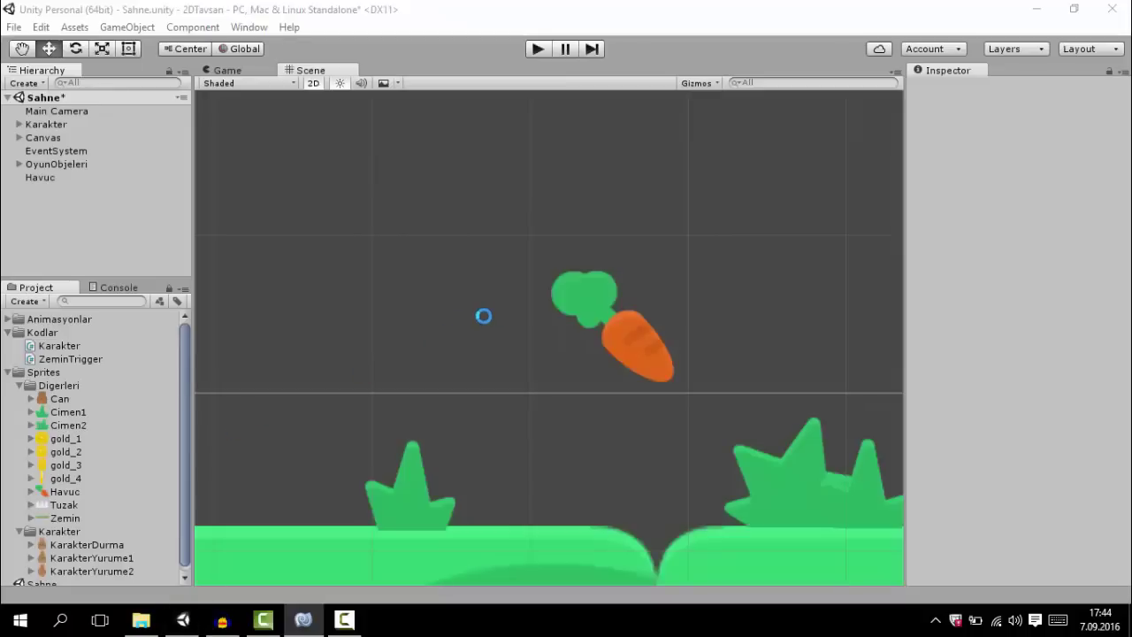
scroll(550, 341, "down", 3)
scroll(513, 364, "down", 3)
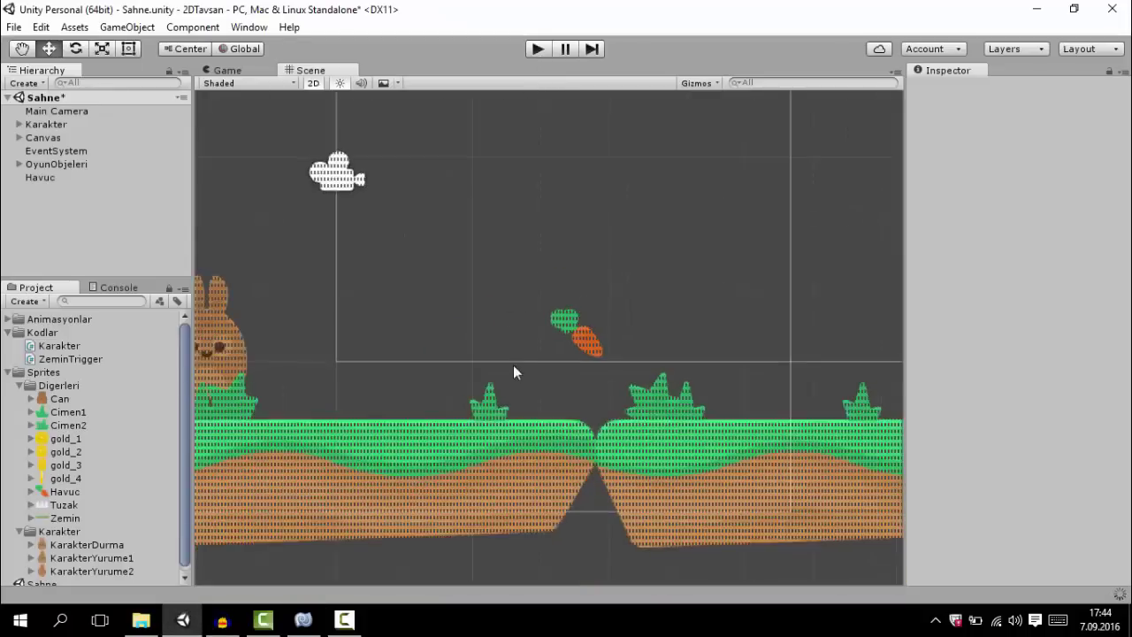
scroll(366, 330, "up", 3)
scroll(596, 337, "up", 2)
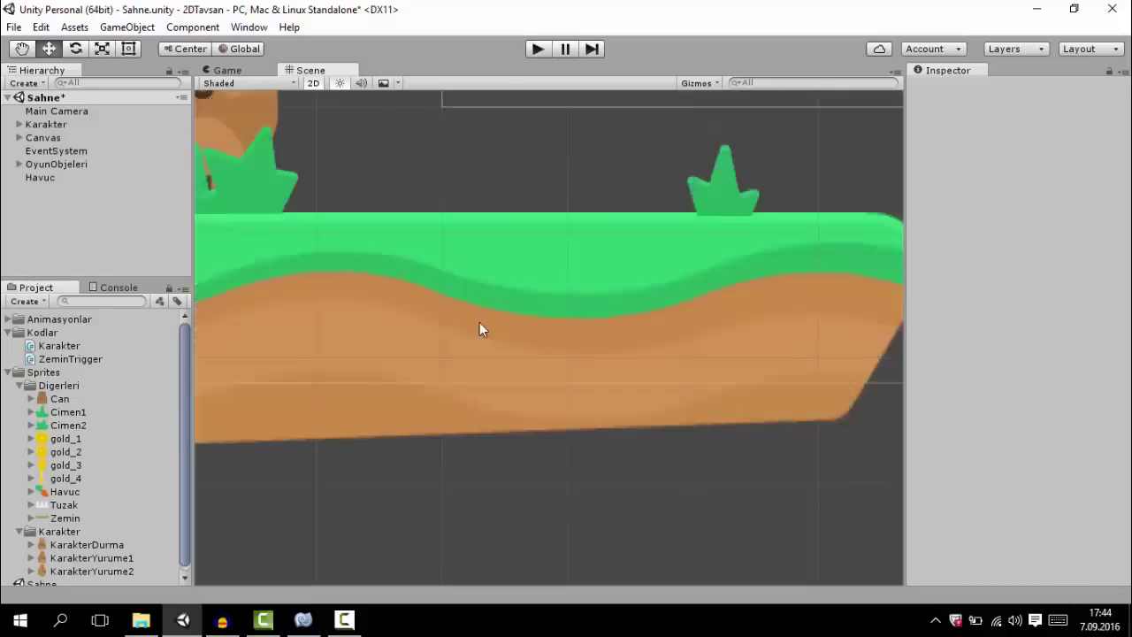
scroll(479, 322, "down", 4)
scroll(513, 310, "down", 2)
scroll(517, 370, "up", 3)
scroll(553, 445, "up", 2)
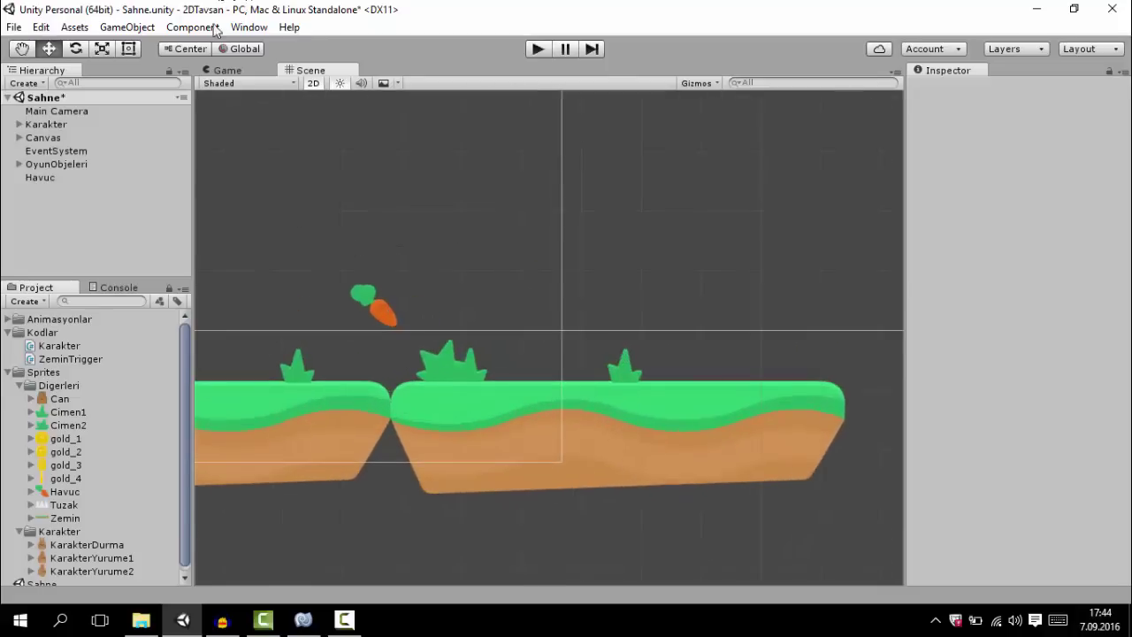
left_click(221, 71)
left_click(539, 49)
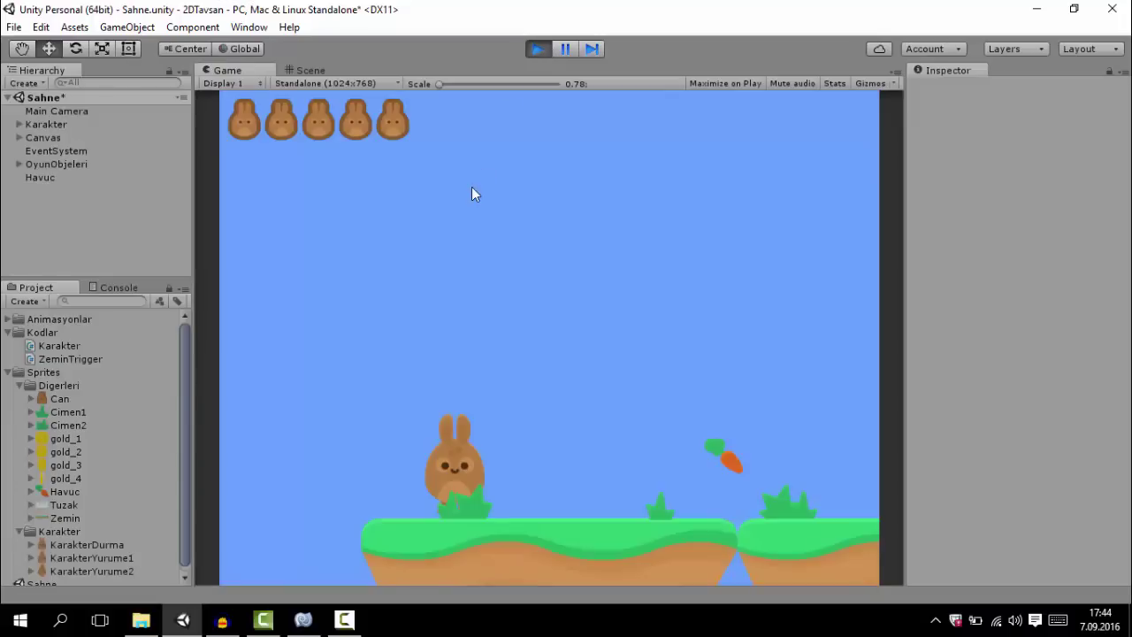
key("Right")
key("Left")
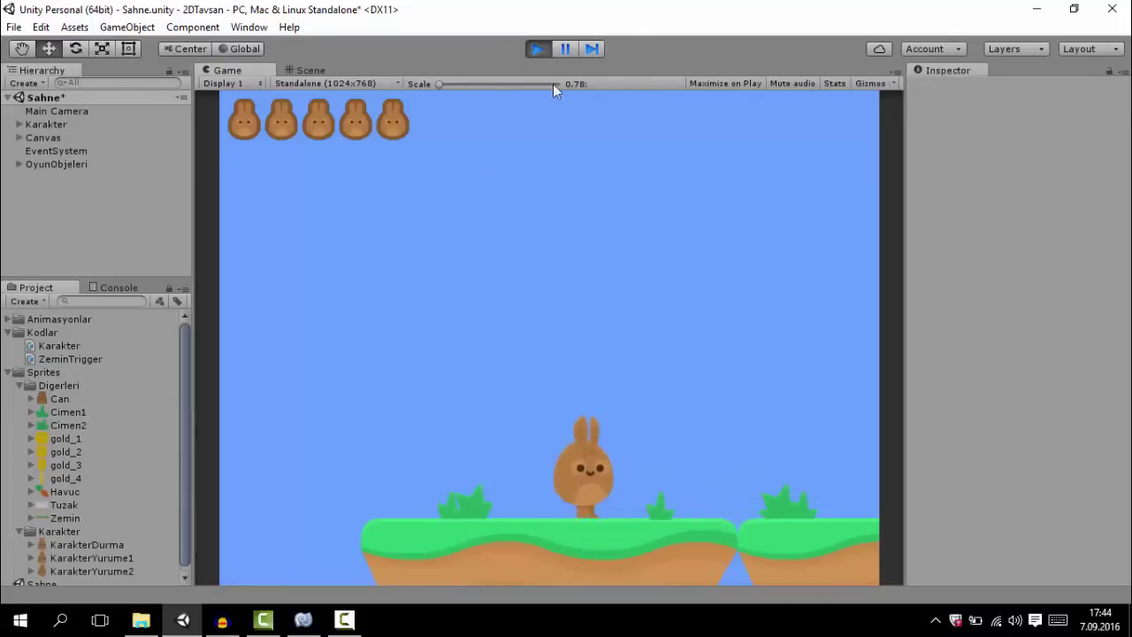
left_click(537, 50)
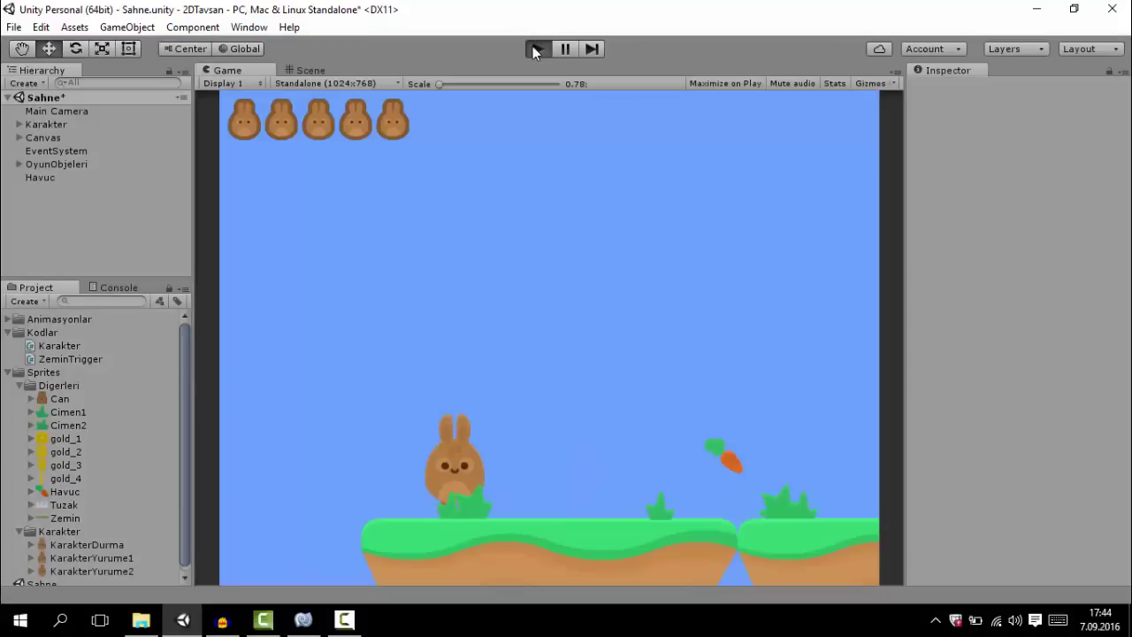
- Play again, walk the bunny to the carrot and restart the level, then stop
left_click(536, 50)
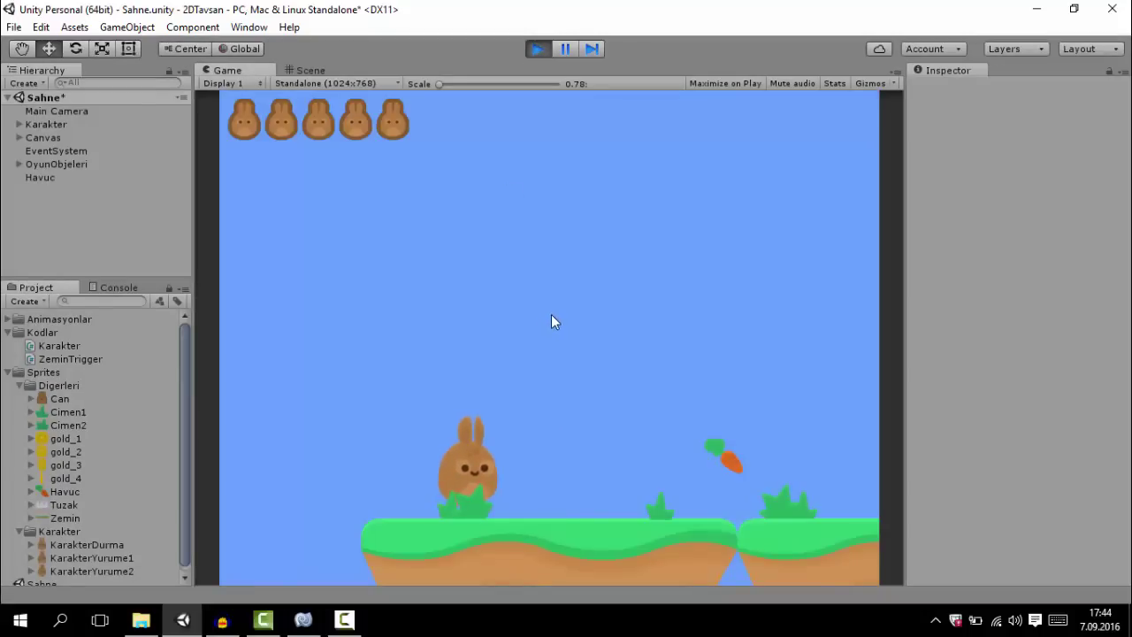
key("Right")
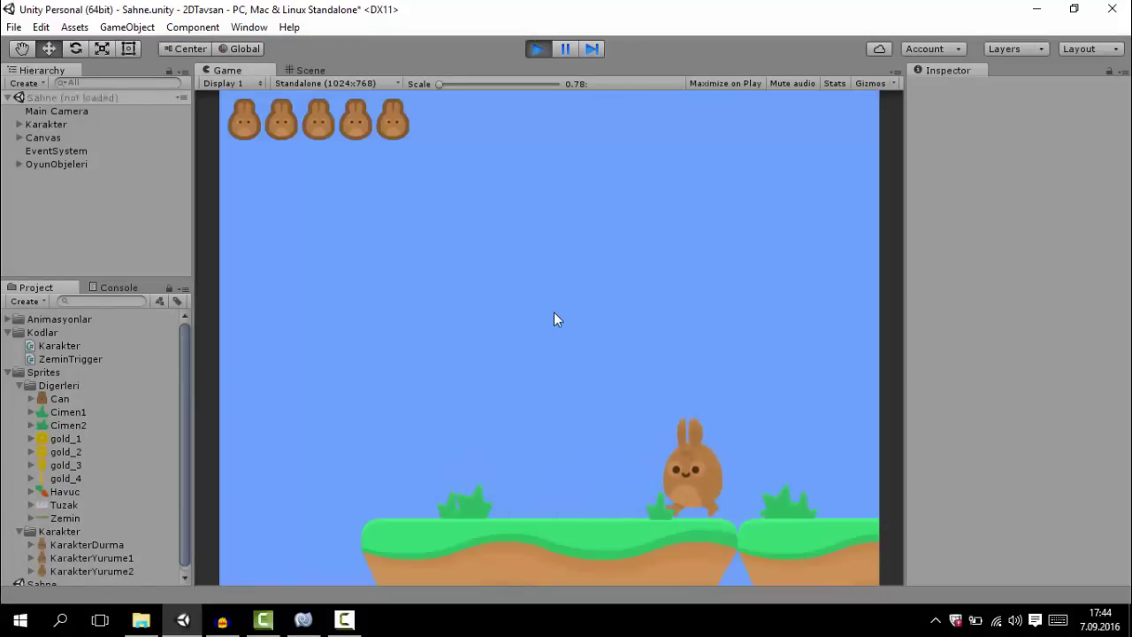
key("Right")
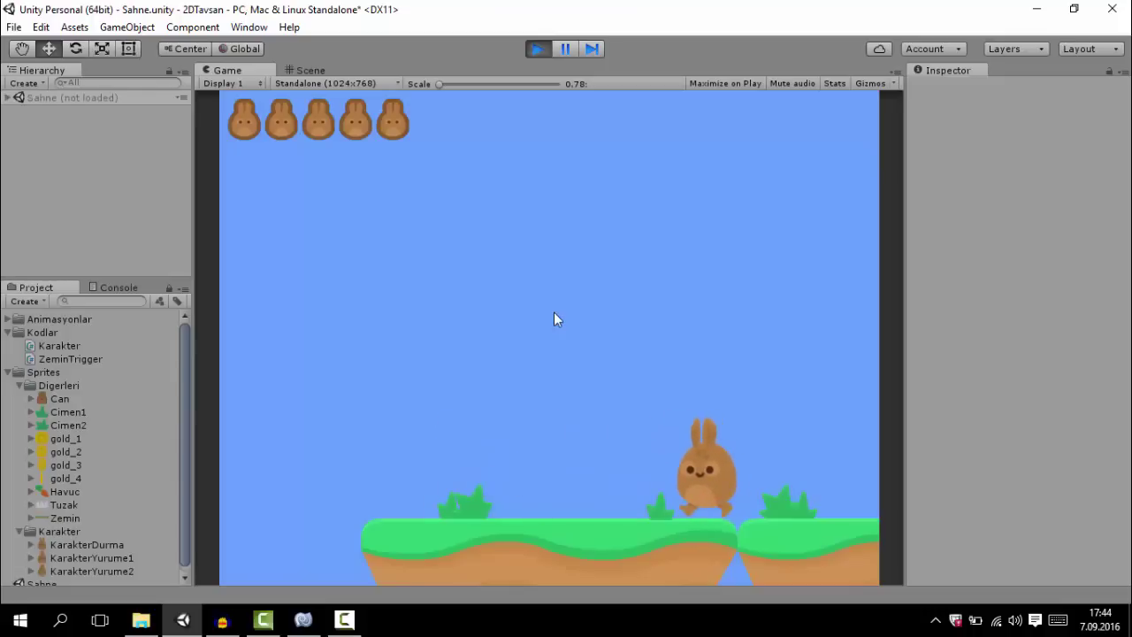
left_click(537, 49)
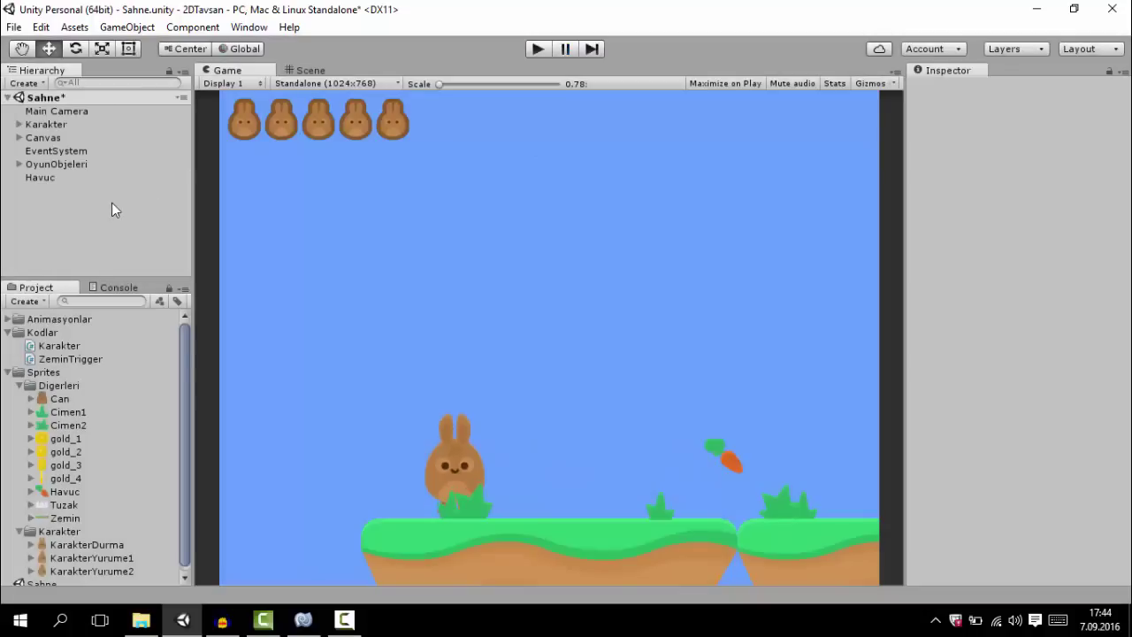
left_click(303, 619)
scroll(386, 331, "up", 5)
scroll(386, 332, "up", 6)
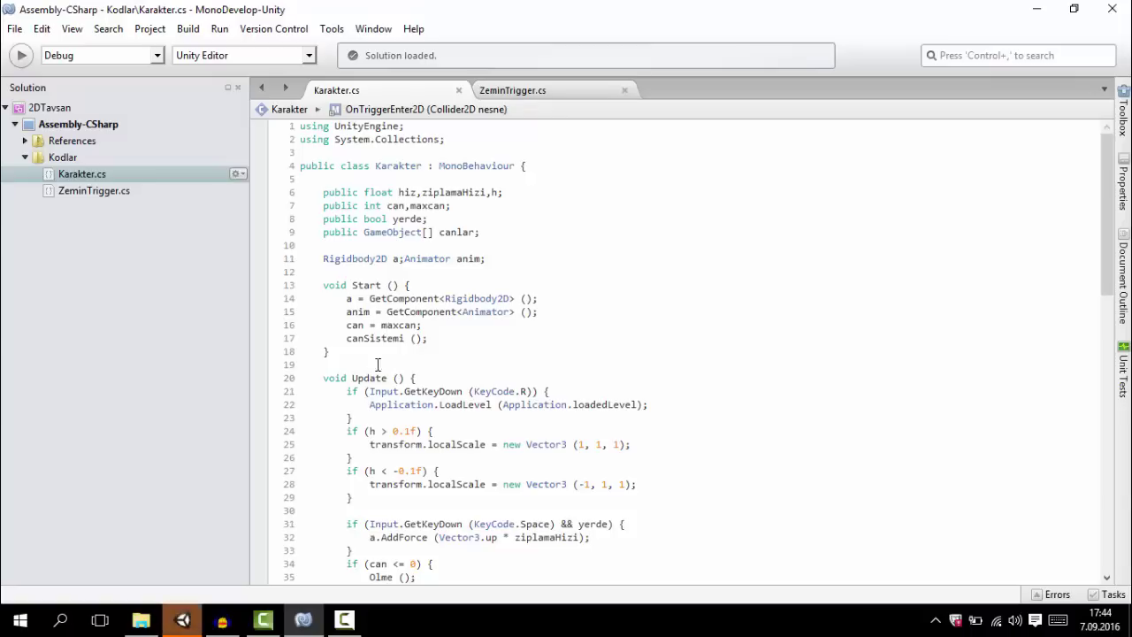
left_click_drag(369, 404, 278, 379)
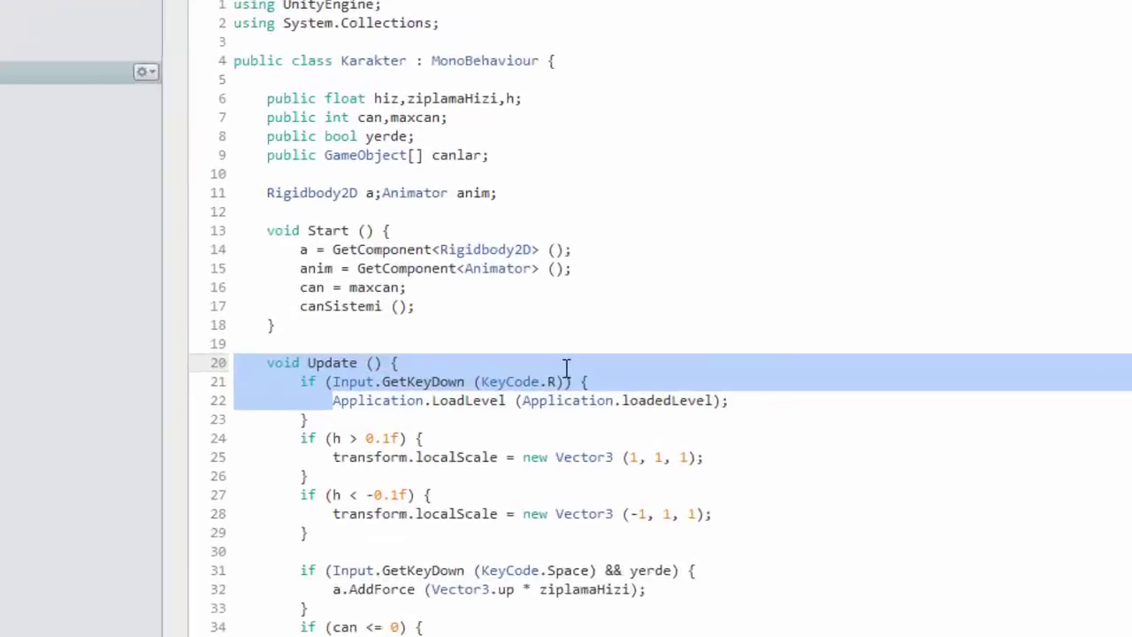
left_click(563, 381)
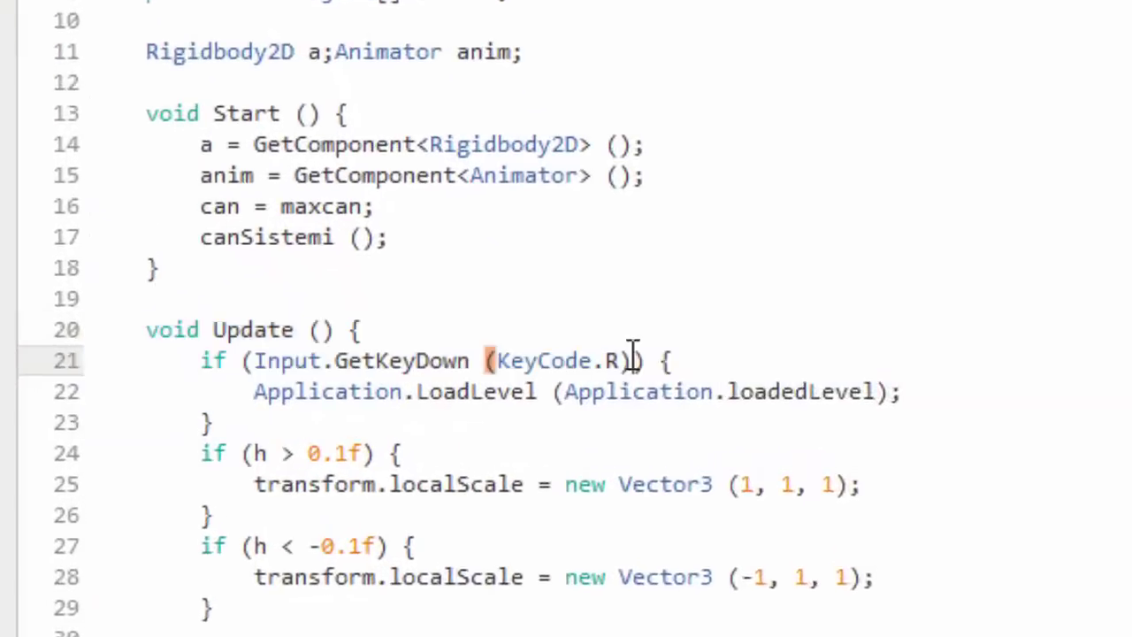
left_click_drag(728, 400, 332, 400)
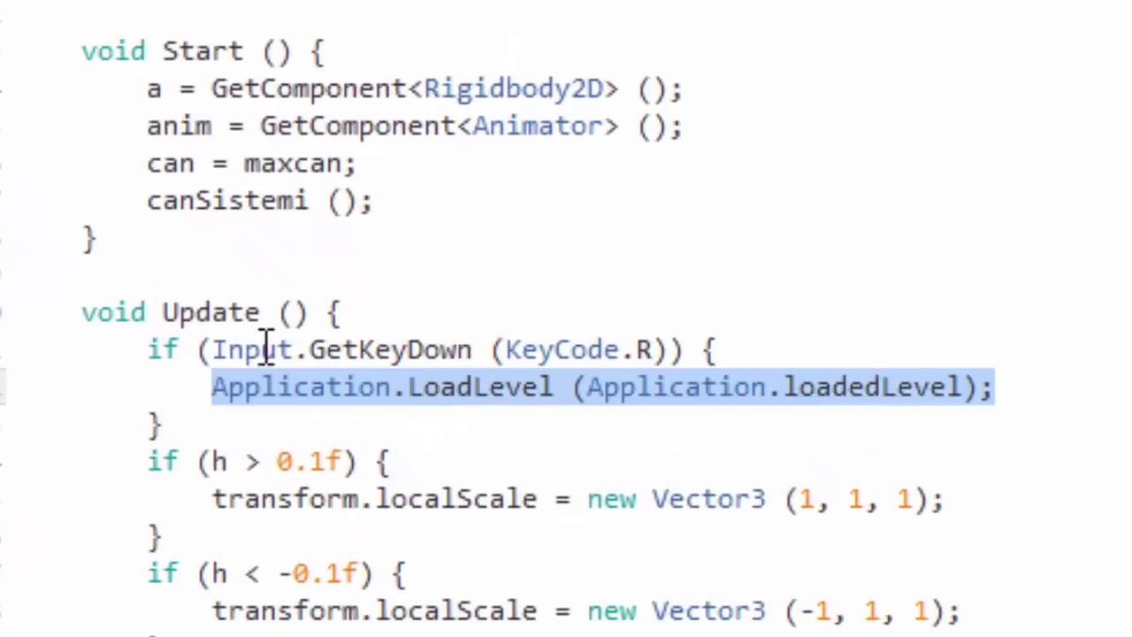
left_click(207, 426)
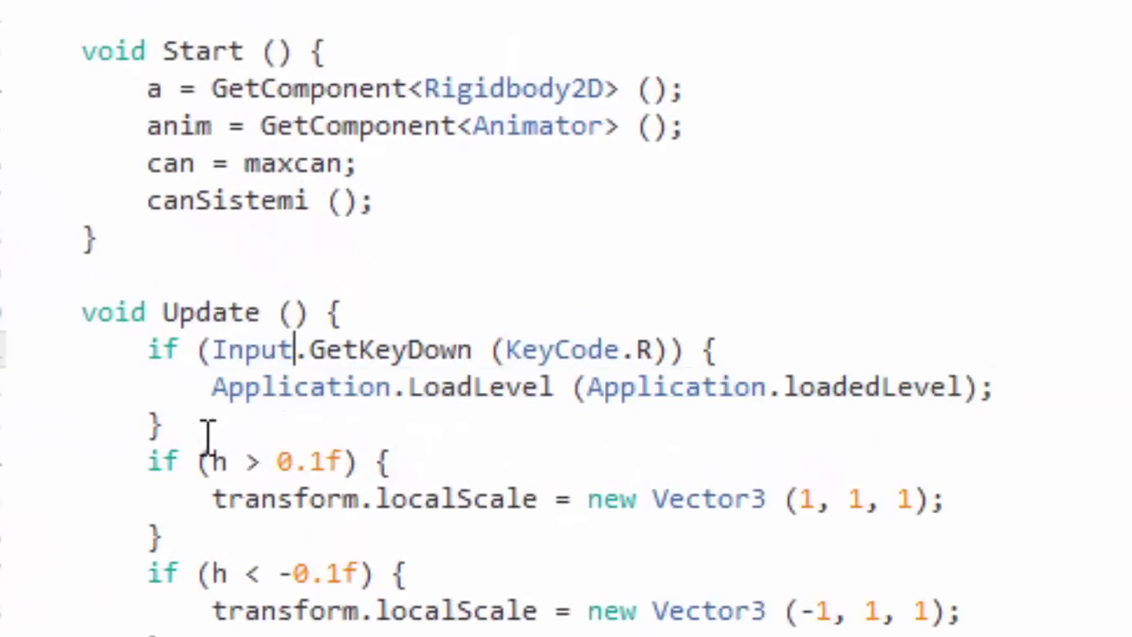
left_click(18, 323, "shift")
left_click(18, 341, "shift")
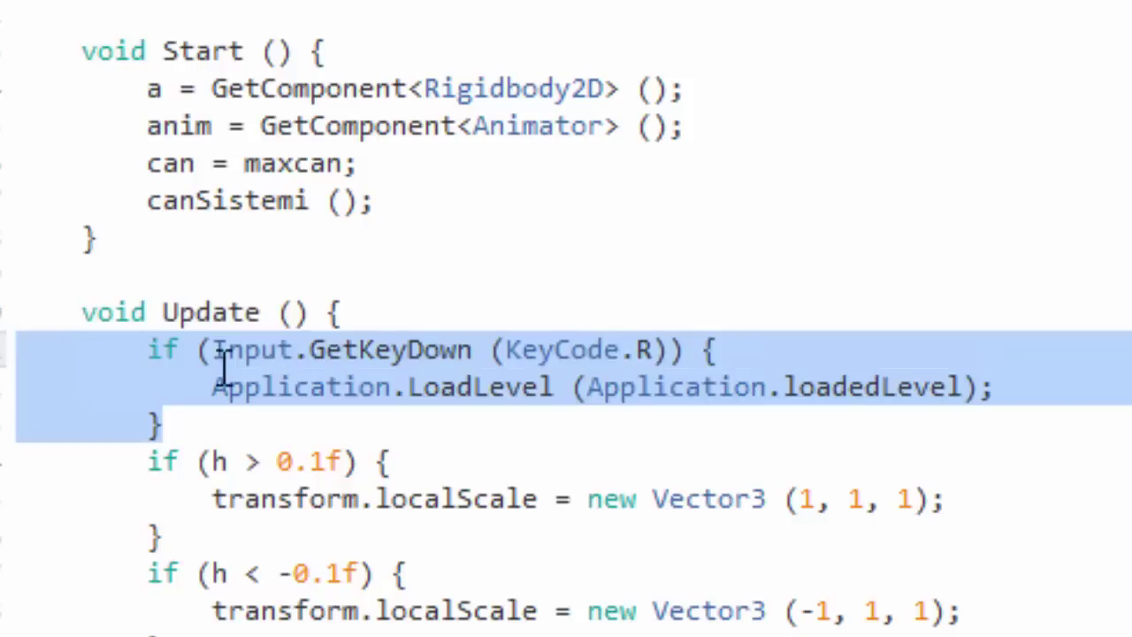
left_click(795, 354)
scroll(252, 384, "down", 5)
scroll(259, 382, "down", 3)
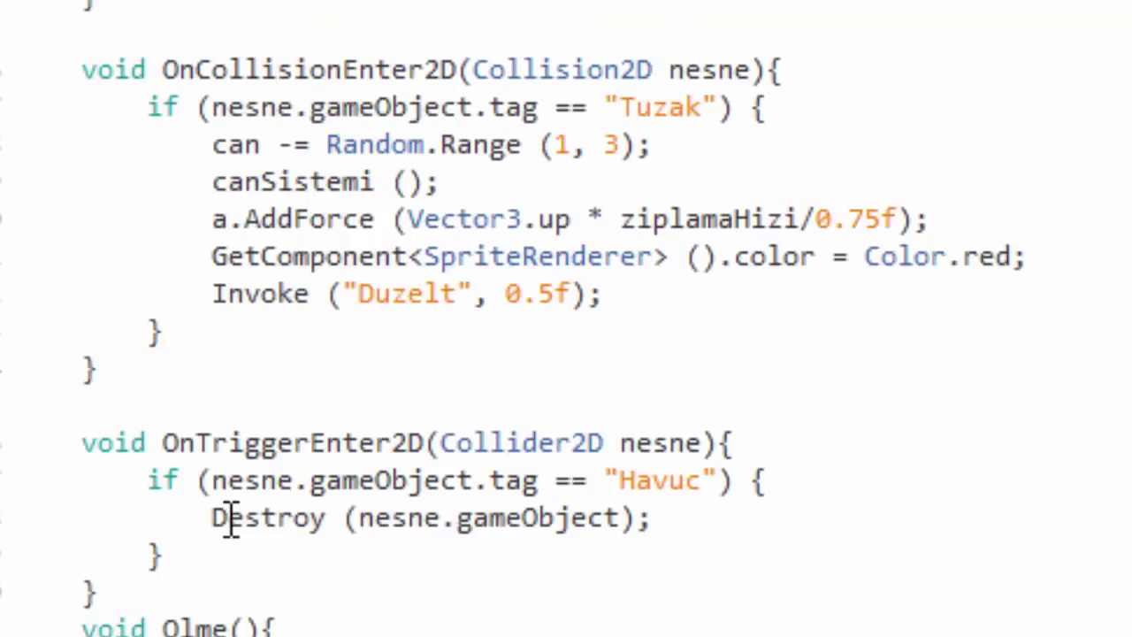
scroll(232, 518, "down", 3)
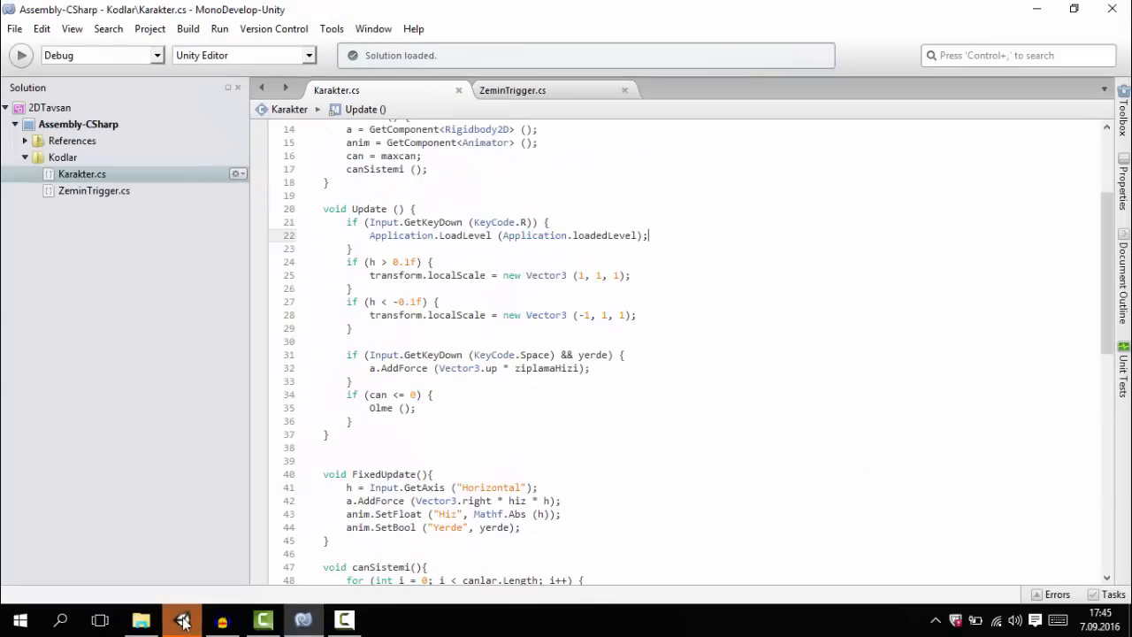
- Centre the Scene view on the carrot and compare the gold_1 to gold_4 coin frames
left_click(183, 622)
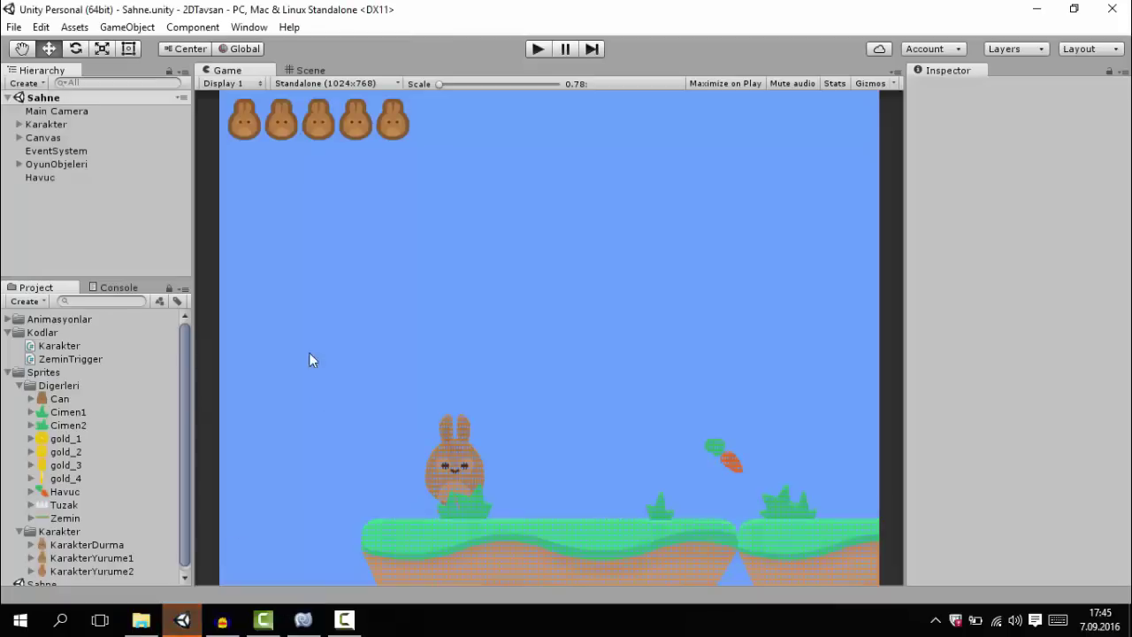
left_click(311, 69)
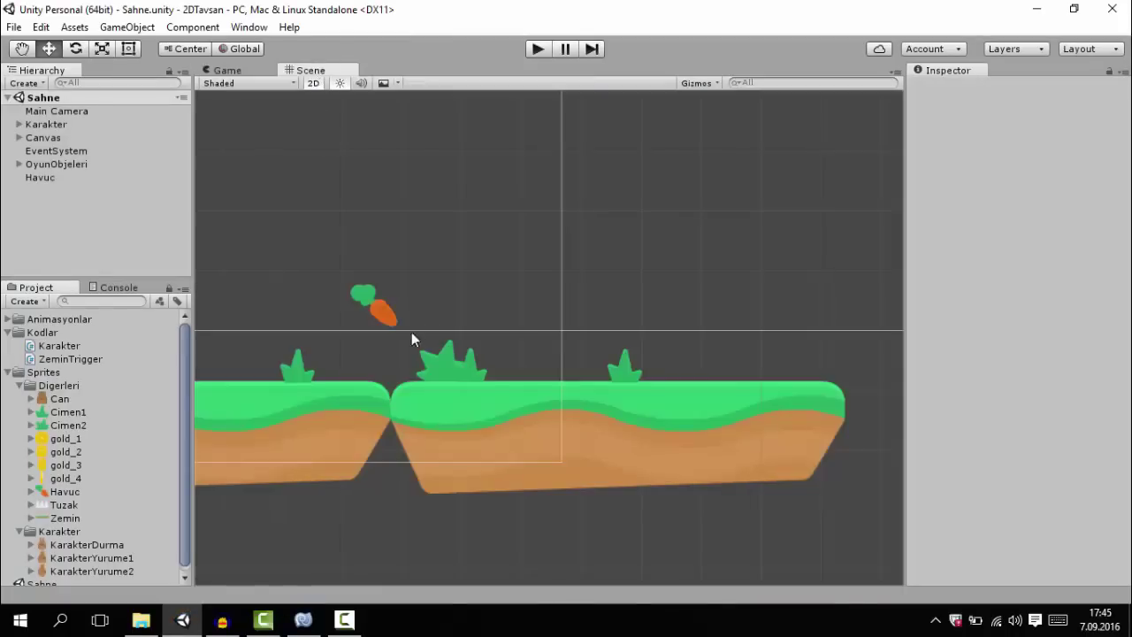
scroll(411, 331, "up", 2)
middle_click_drag(424, 323, 551, 337)
scroll(548, 334, "up", 2)
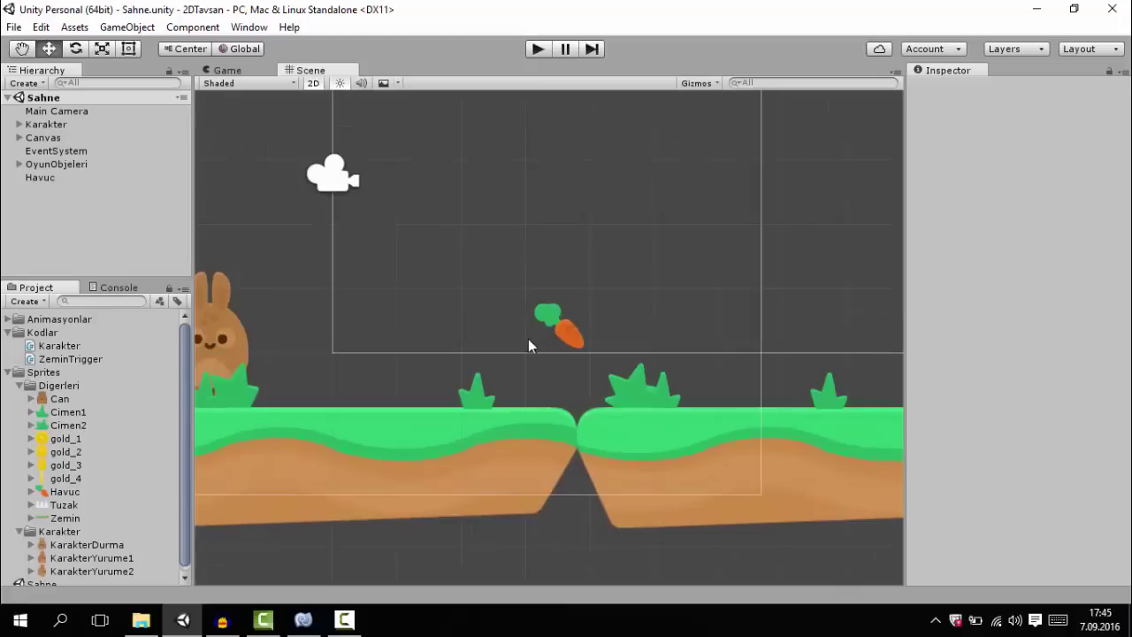
left_click(69, 439)
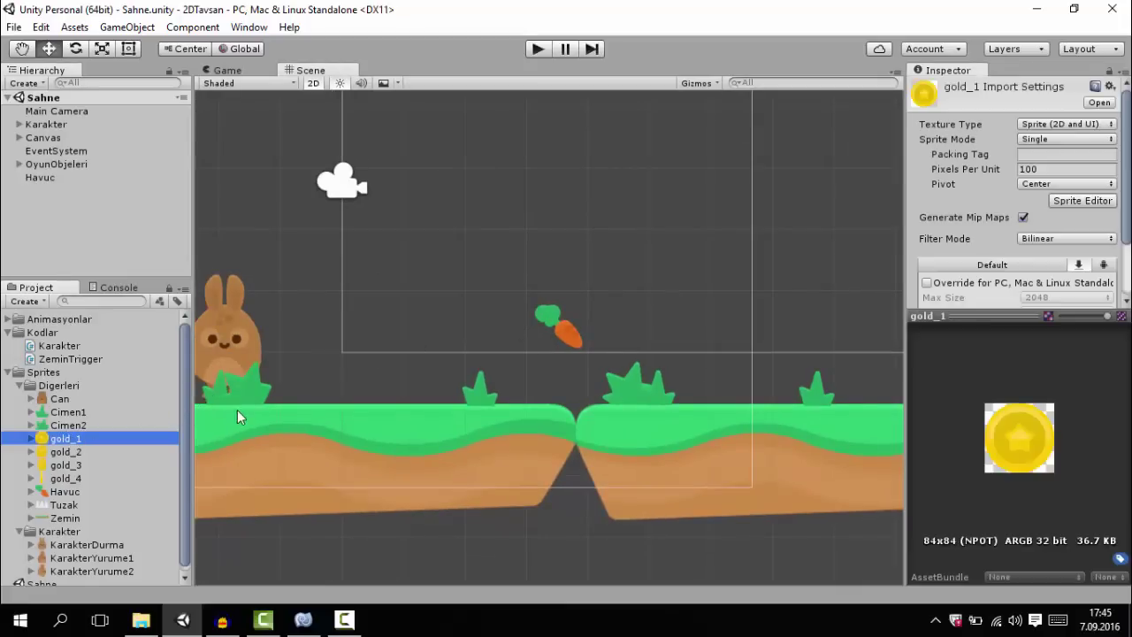
left_click(68, 452)
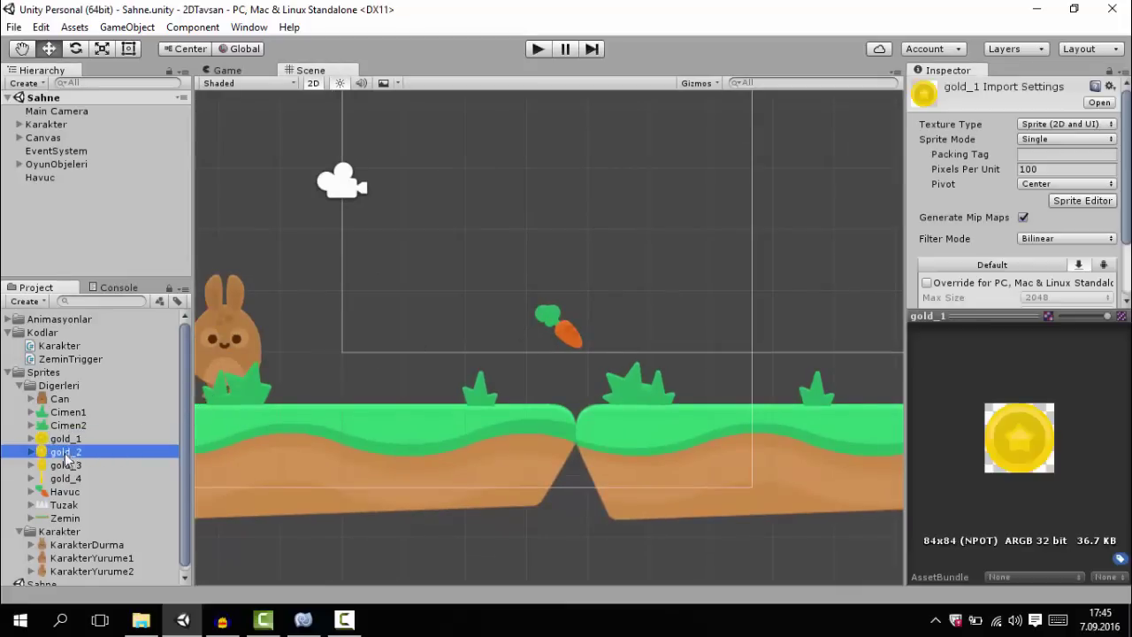
left_click(67, 465)
left_click(68, 478)
left_click(69, 452)
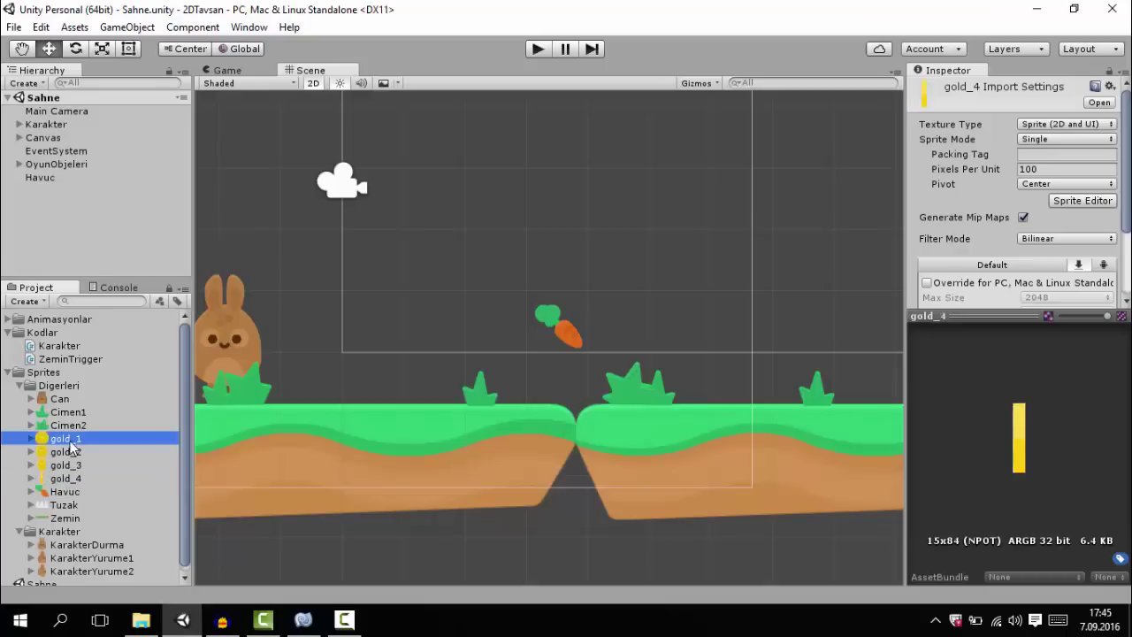
left_click(71, 465)
left_click(71, 478)
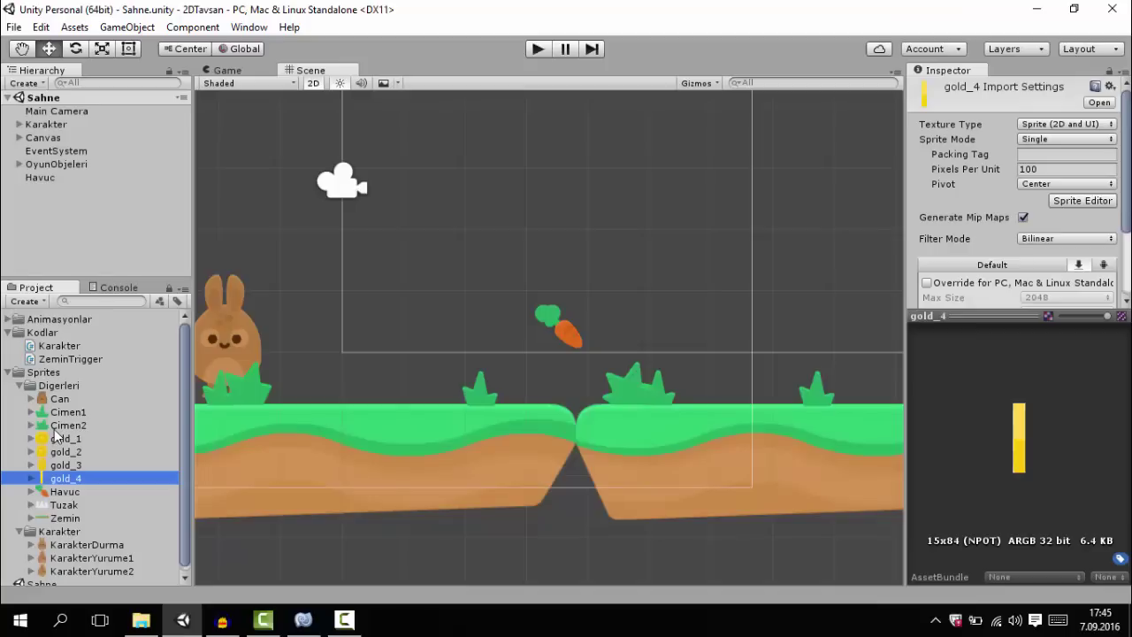
- Place a test gold_1 coin beside the carrot, then delete it
left_click_drag(55, 437, 451, 343)
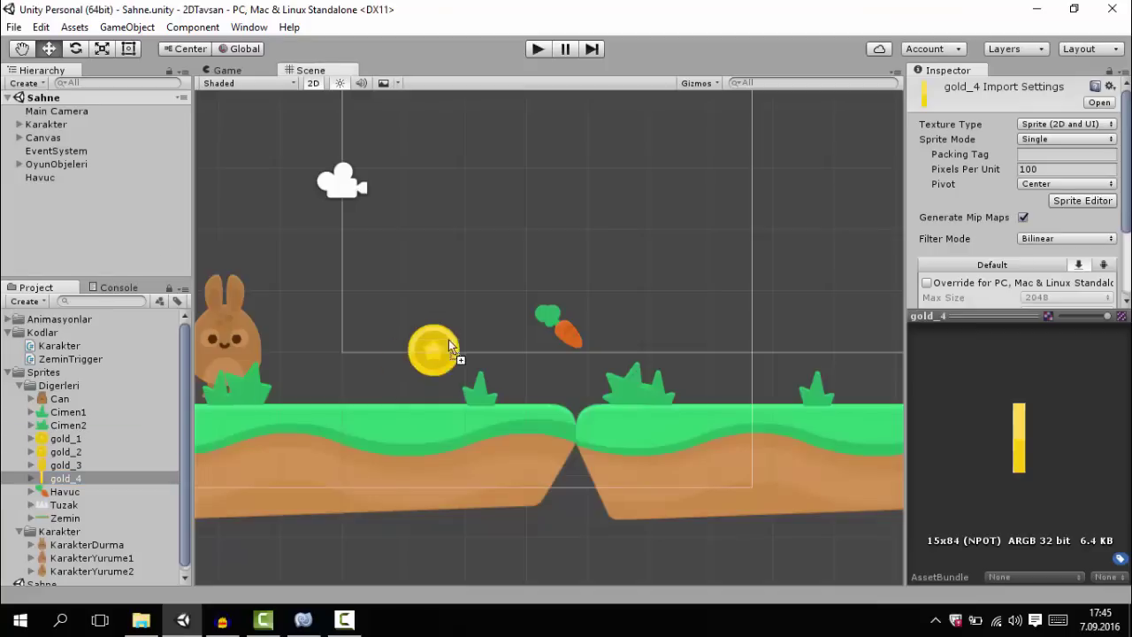
scroll(451, 343, "up", 3)
scroll(393, 324, "down", 2)
scroll(393, 324, "up", 2)
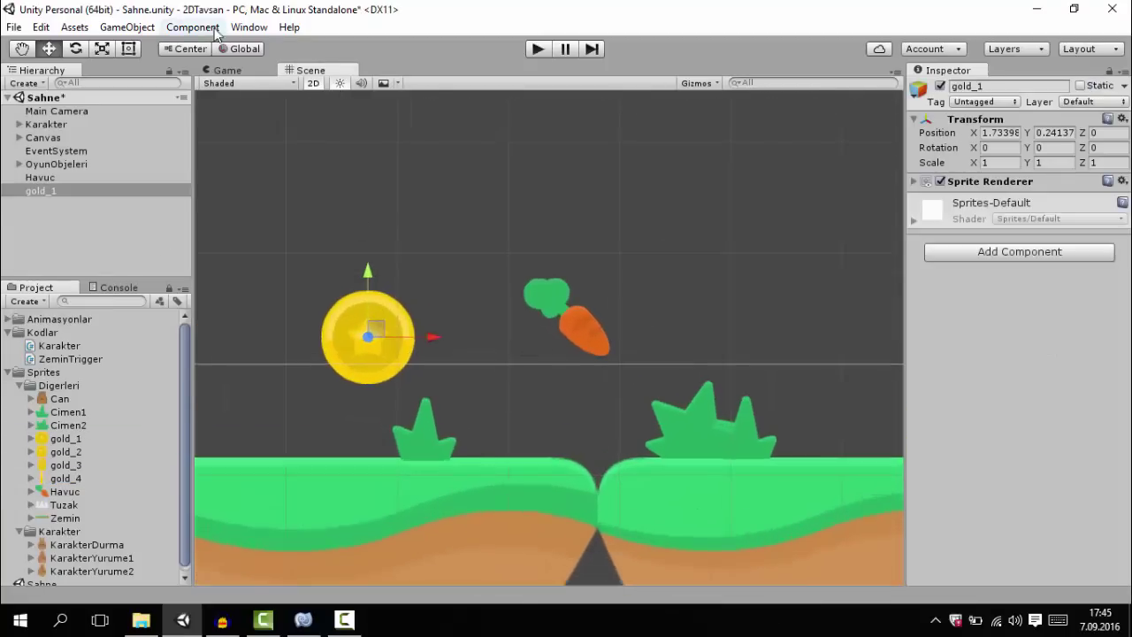
left_click(61, 196)
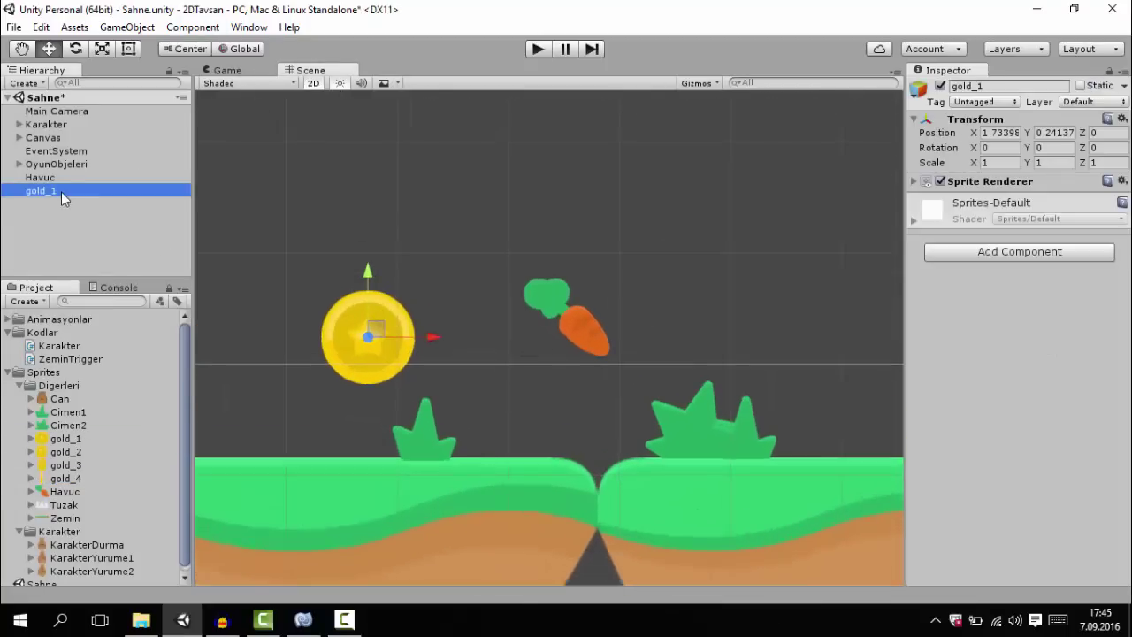
key("Delete")
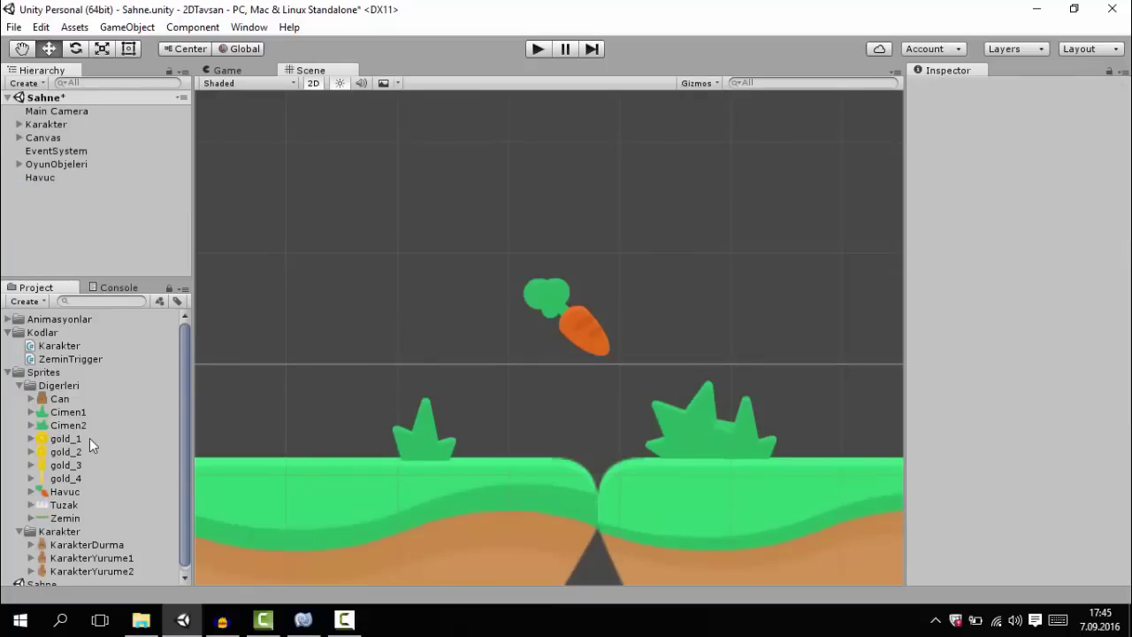
- Preview the four coin frames again and select gold_1 through gold_4 together
left_click(90, 438)
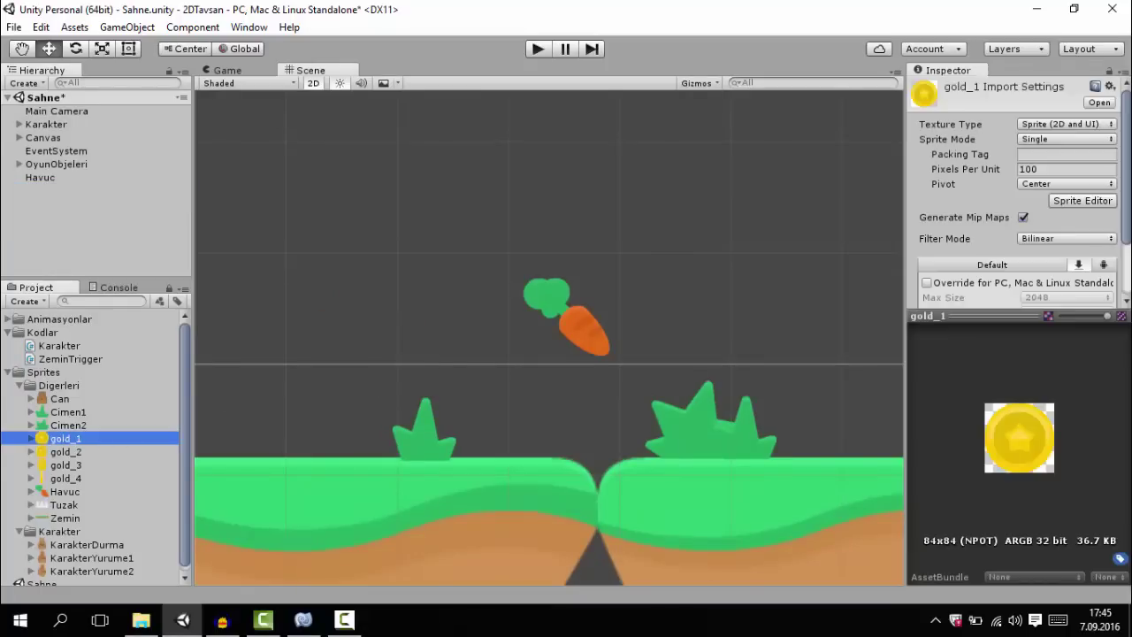
left_click(76, 452)
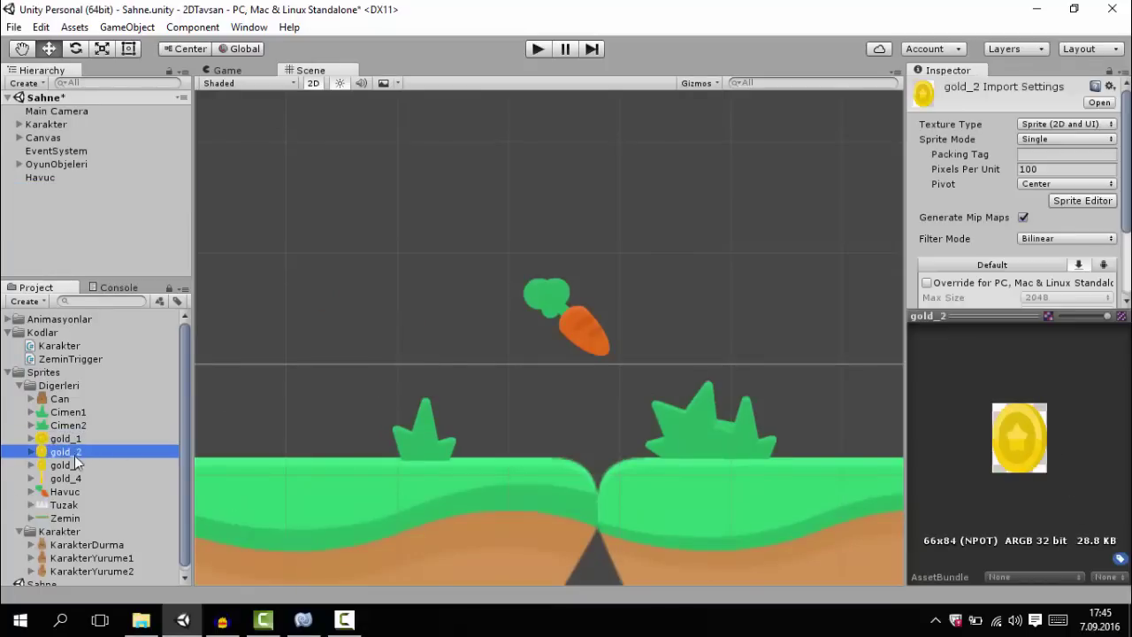
left_click(75, 466)
left_click(75, 479)
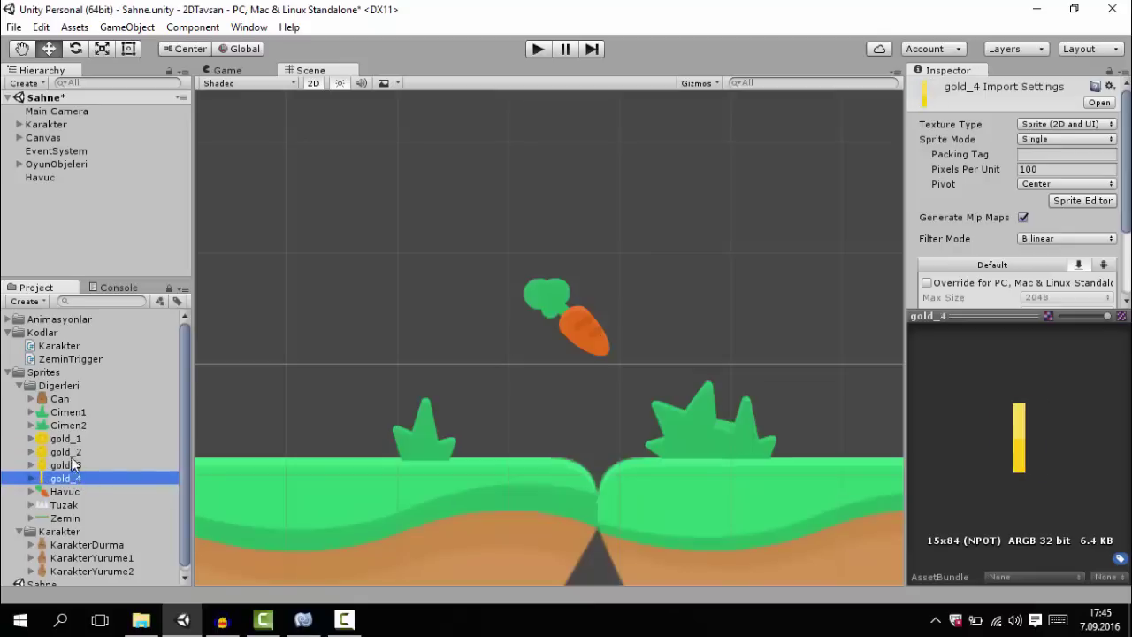
left_click(72, 439, "shift")
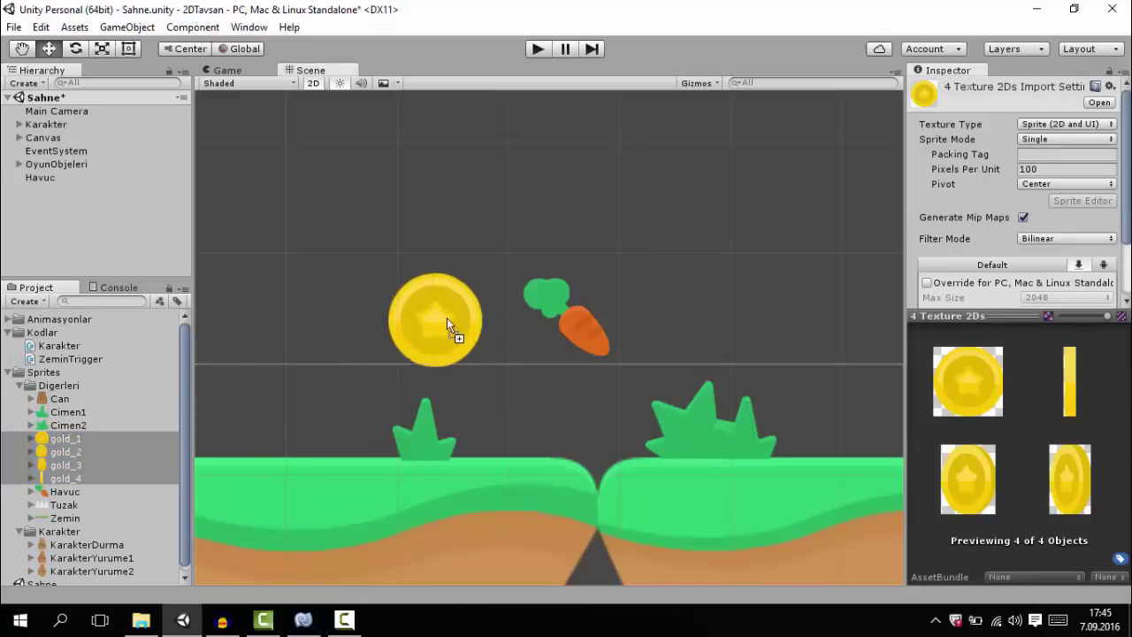
- Drop the four gold frames beside the carrot and overwrite Animasyonlar/AltinDonme.anim with the new animation
left_click_drag(56, 434, 445, 327)
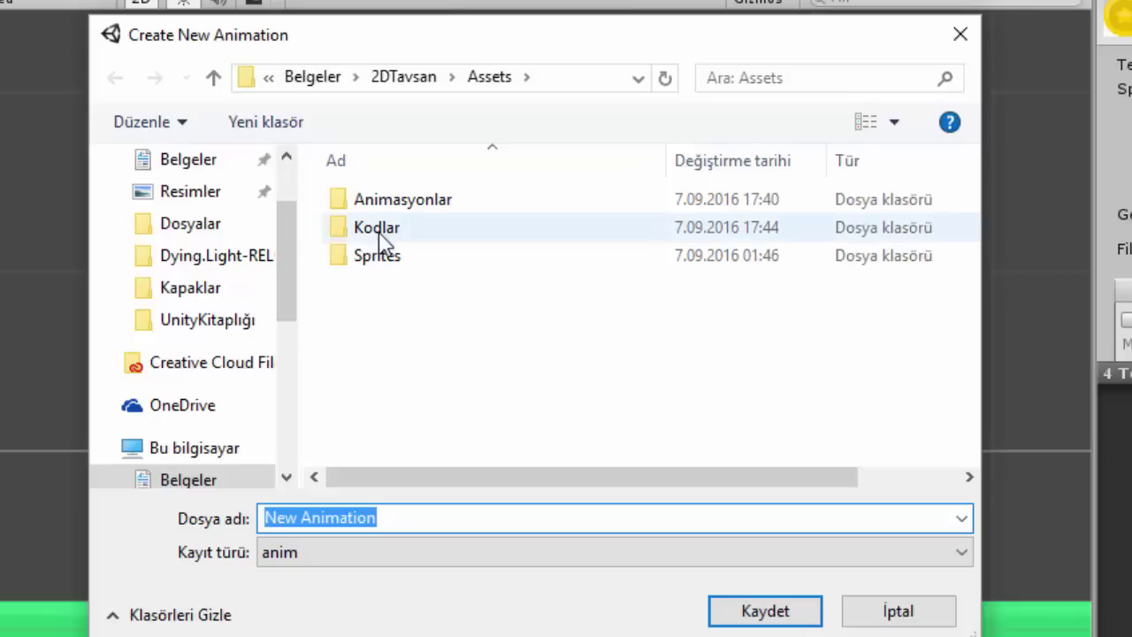
left_click(367, 205)
double_click(367, 205)
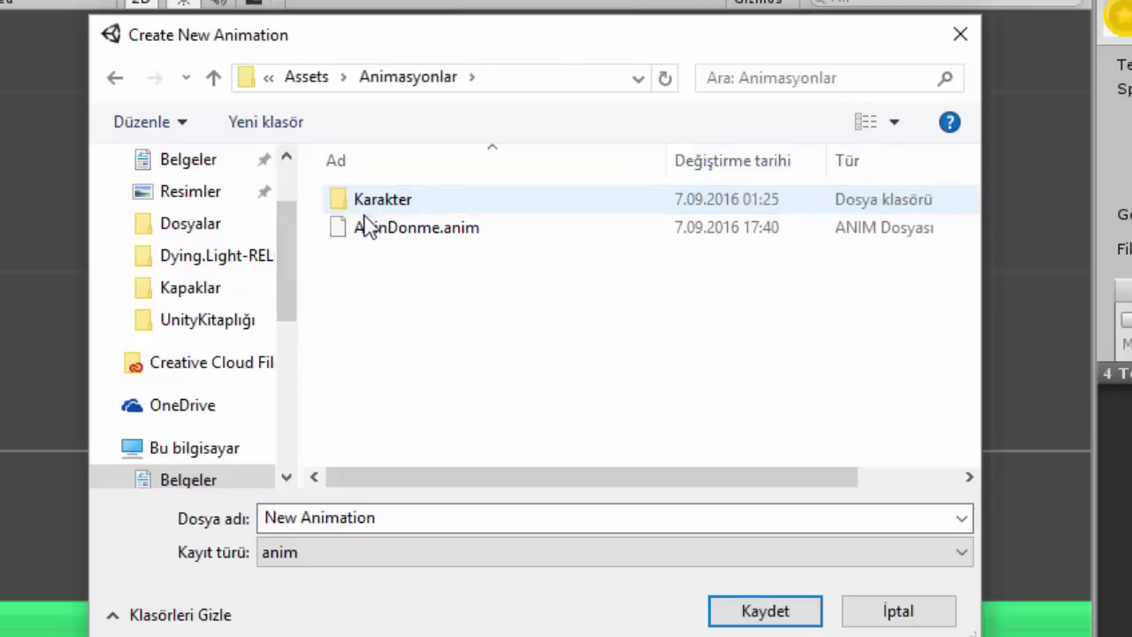
left_click(367, 227)
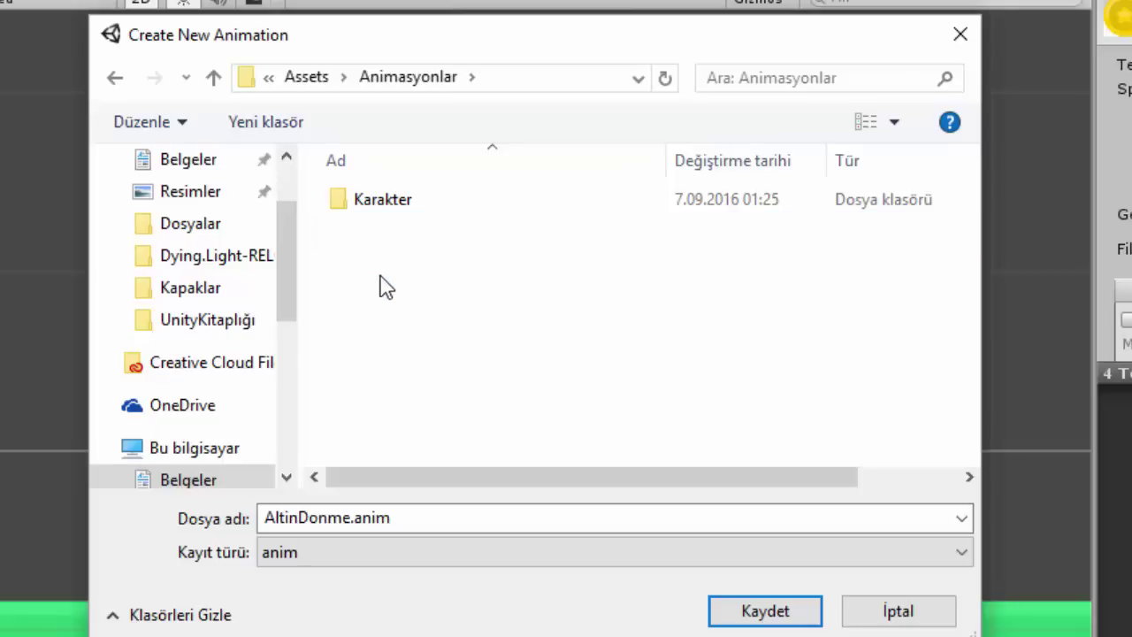
double_click(419, 513)
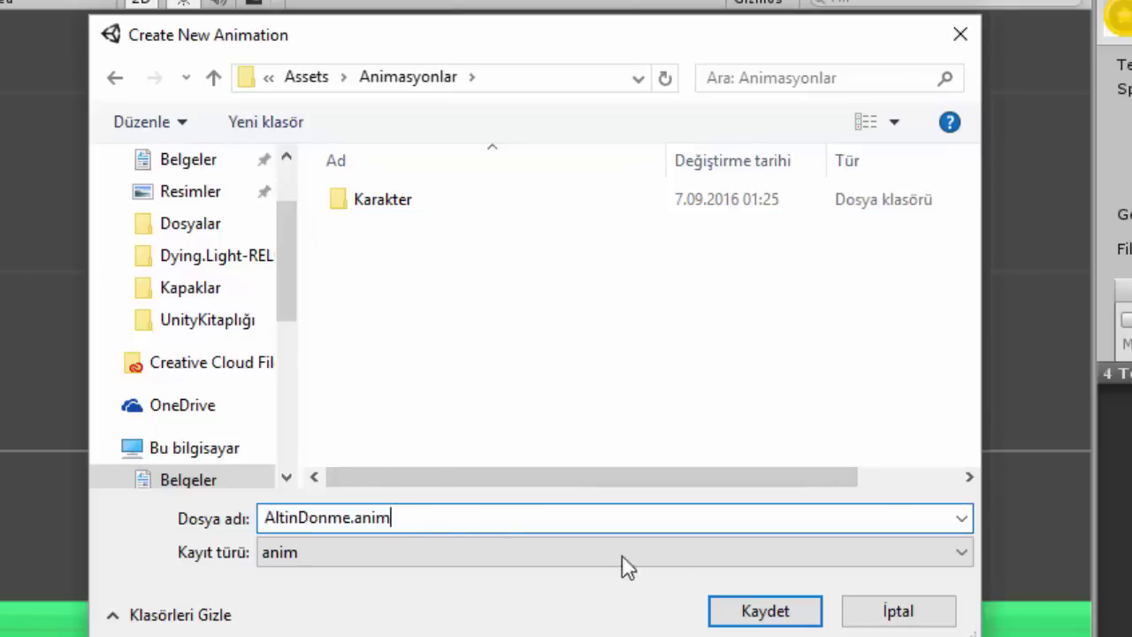
left_click(766, 618)
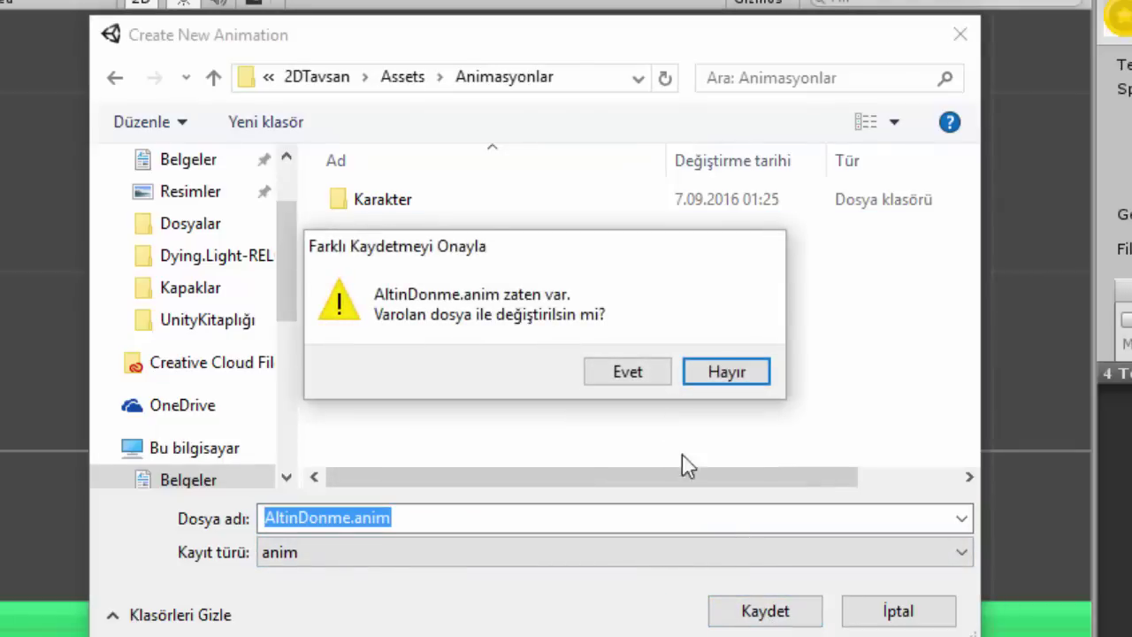
left_click(637, 378)
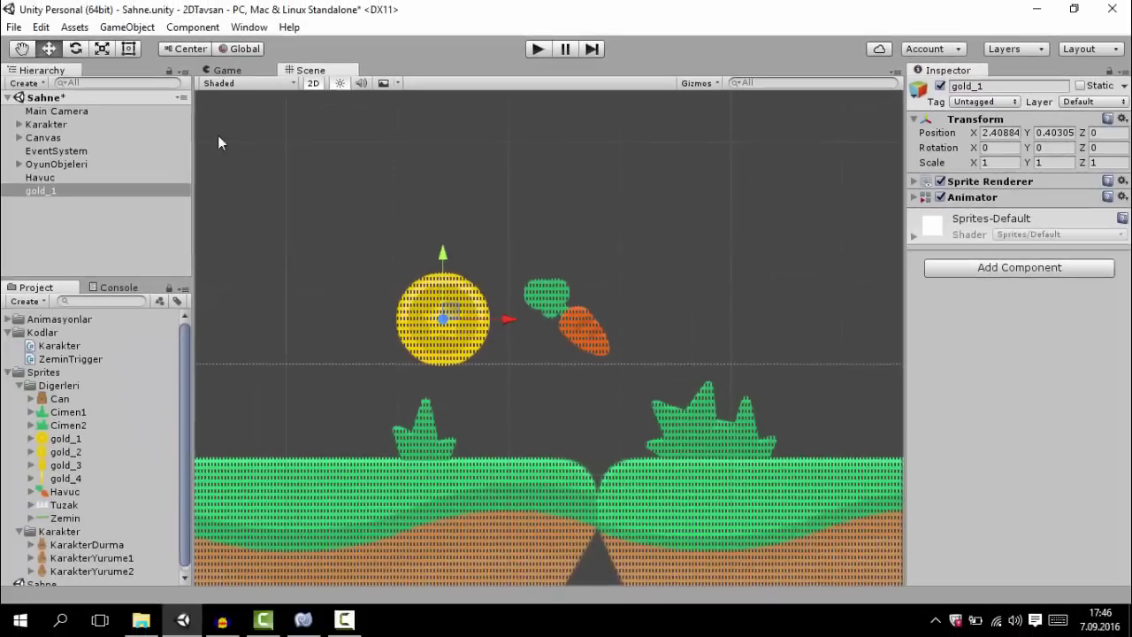
- Run the game in the Game view to watch the gold coin spin, then stop it
left_click(227, 69)
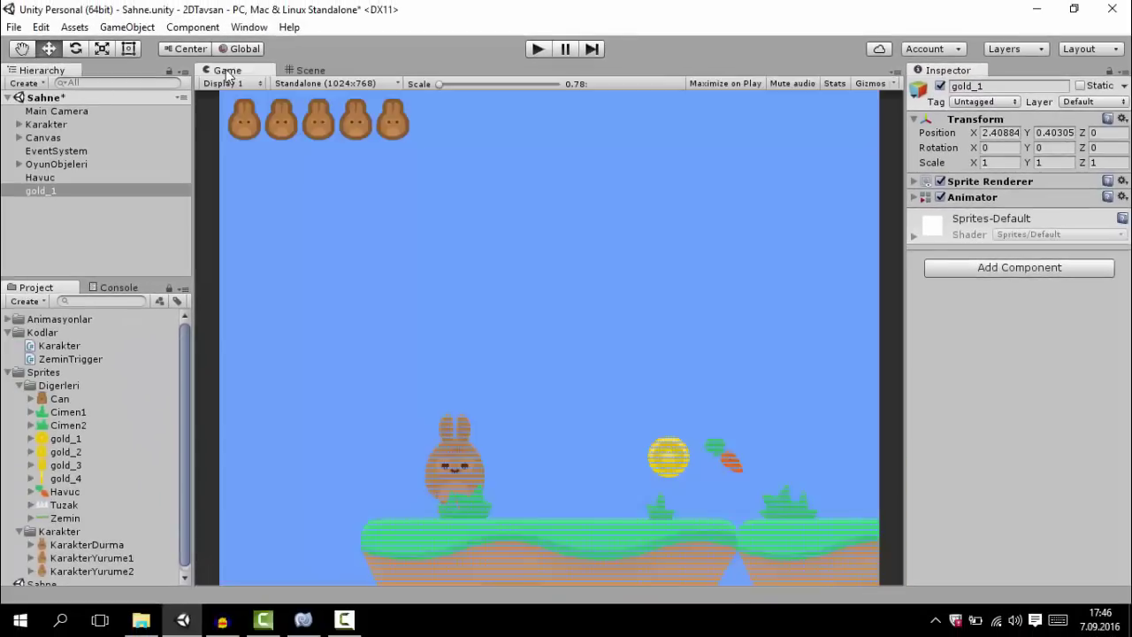
left_click(74, 240)
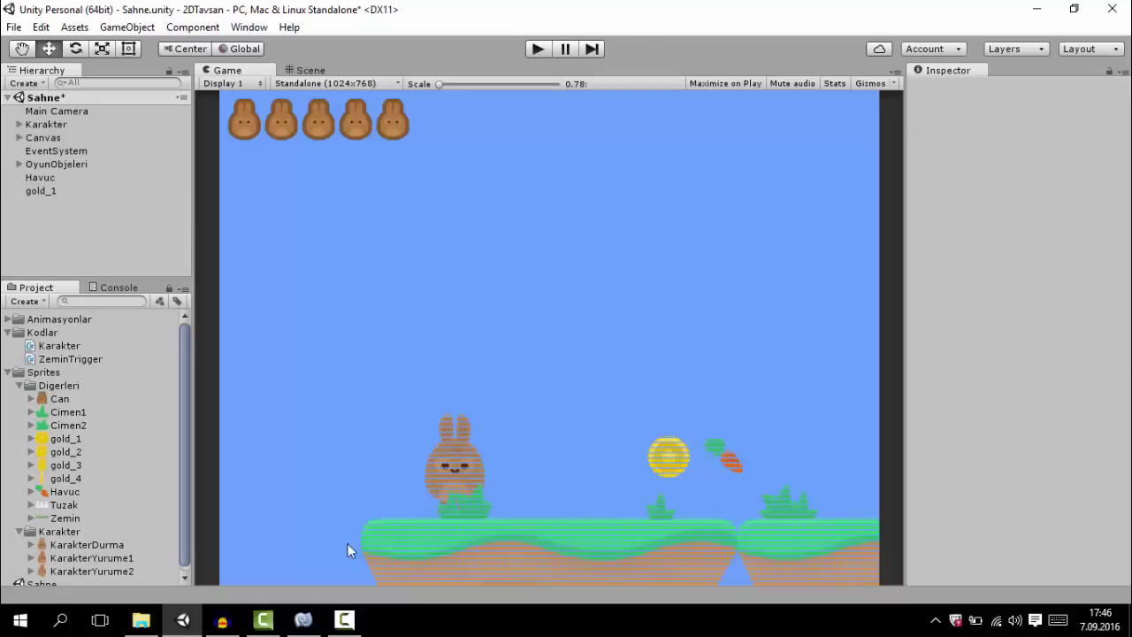
left_click(531, 48)
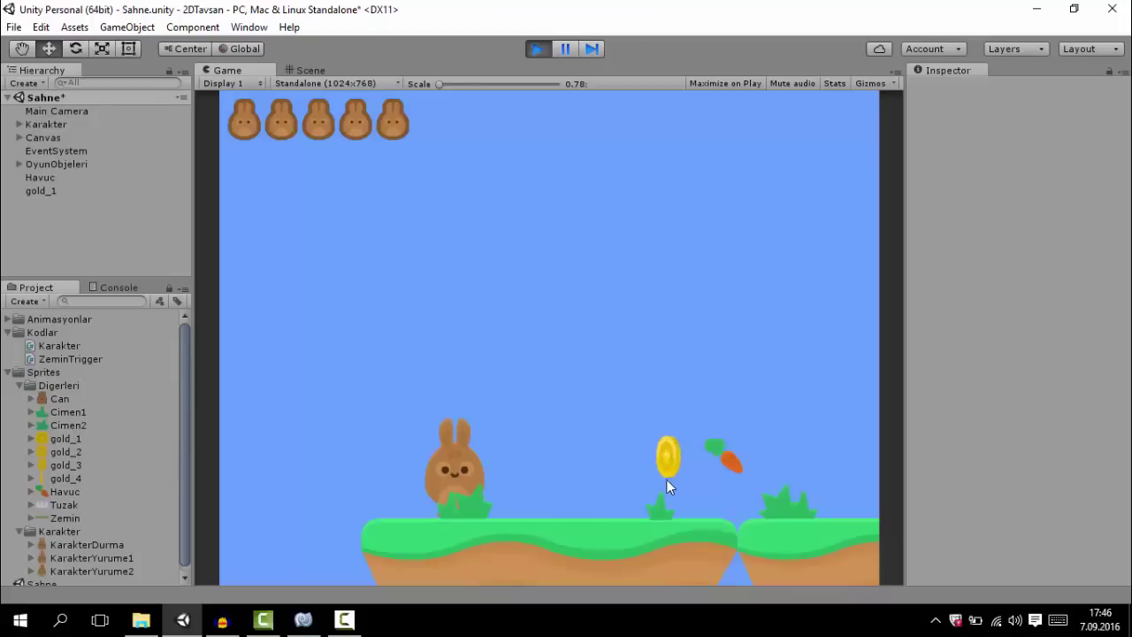
left_click(535, 49)
- Rename the gold_1 coin object to 'Altin'
left_click(64, 195)
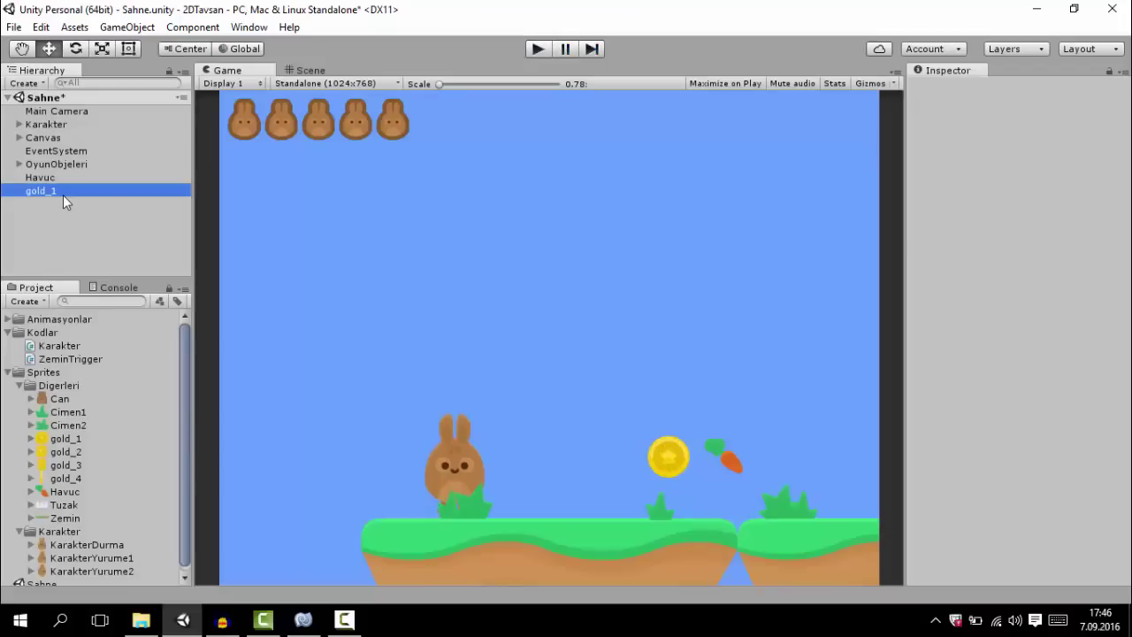
left_click(63, 195)
type("A")
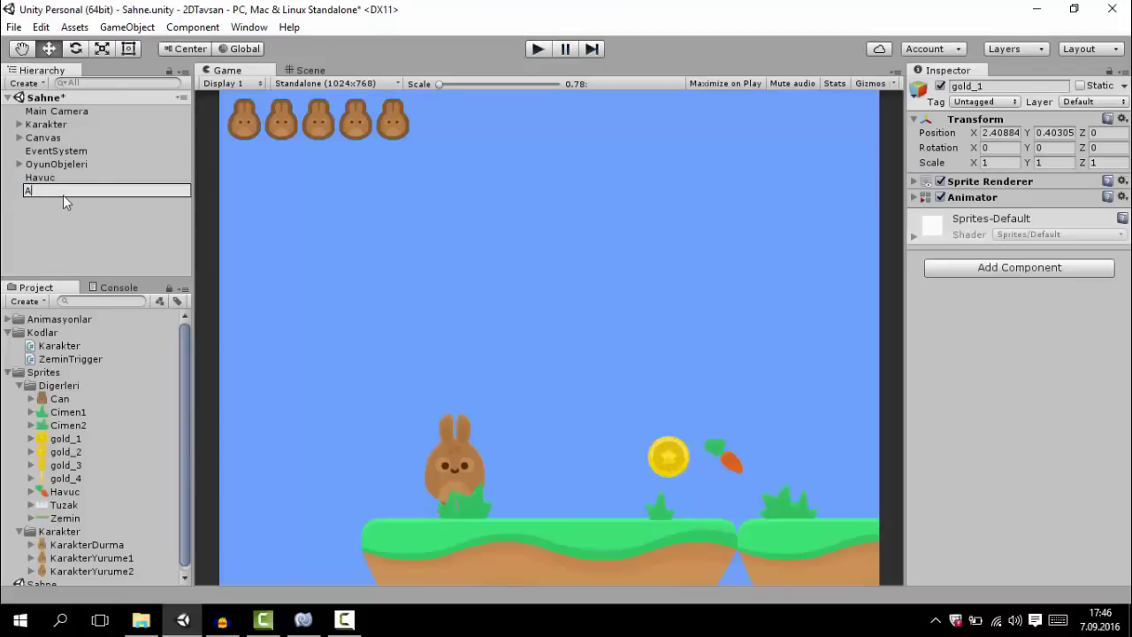
type("ltin")
key("Return")
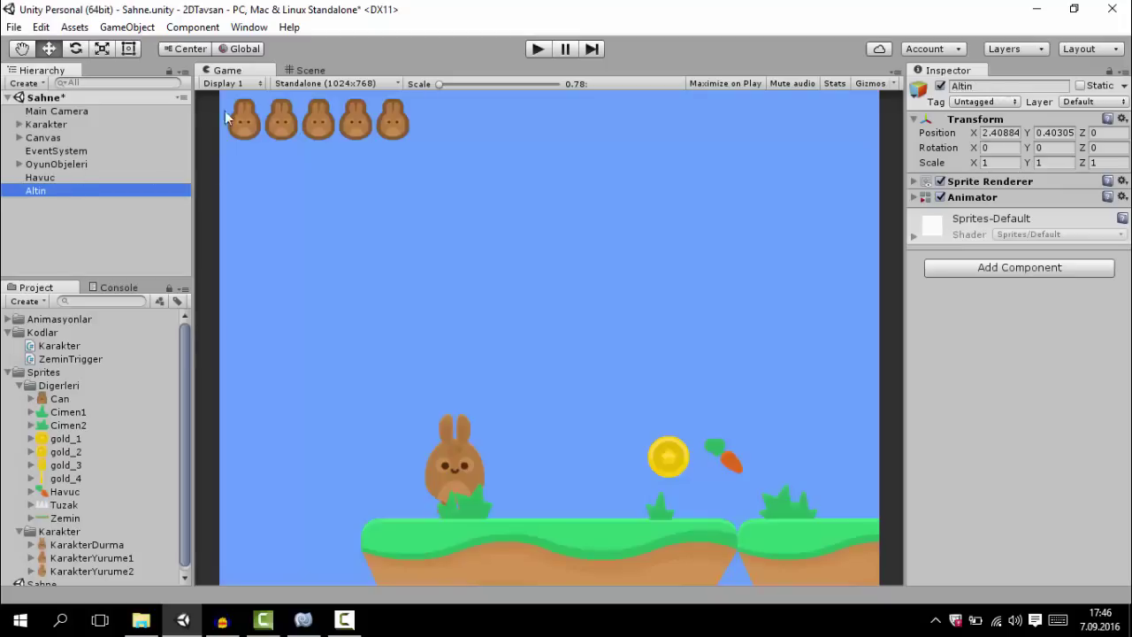
- In the Animation window, preview the AltinDonme frames at 0:01–0:03, then return to 0:00
left_click(261, 28)
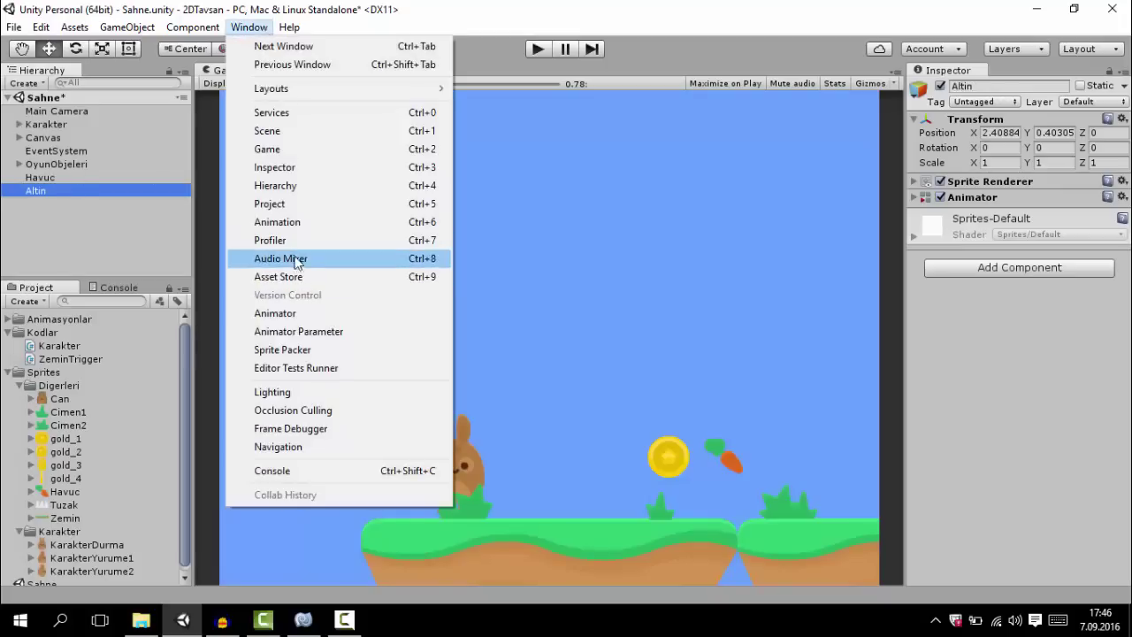
left_click(299, 231)
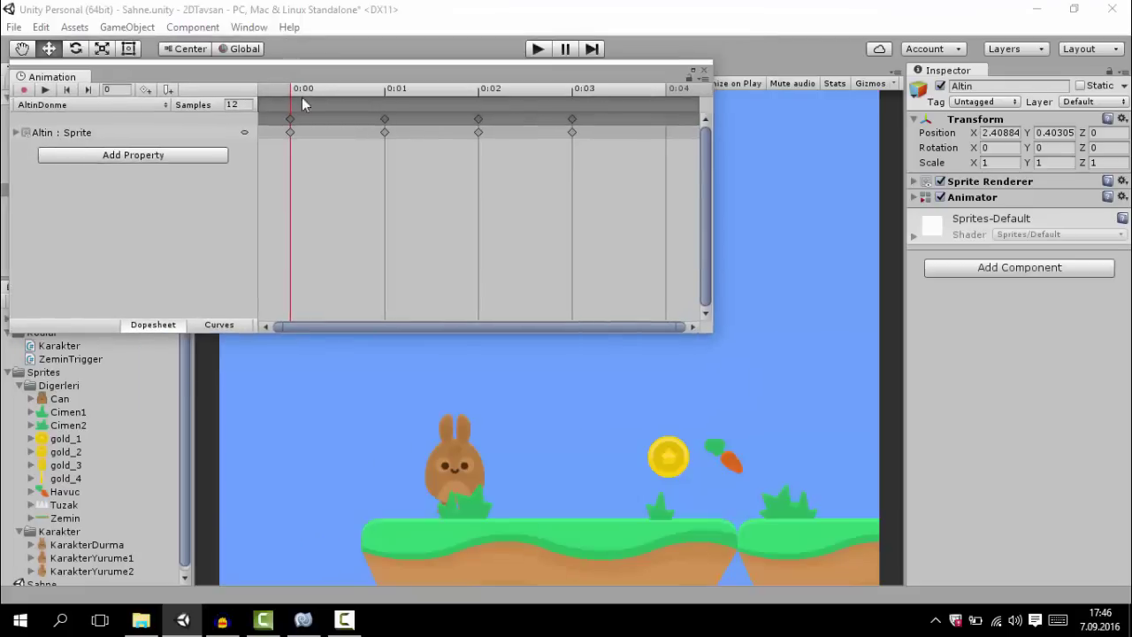
left_click_drag(315, 93, 386, 91)
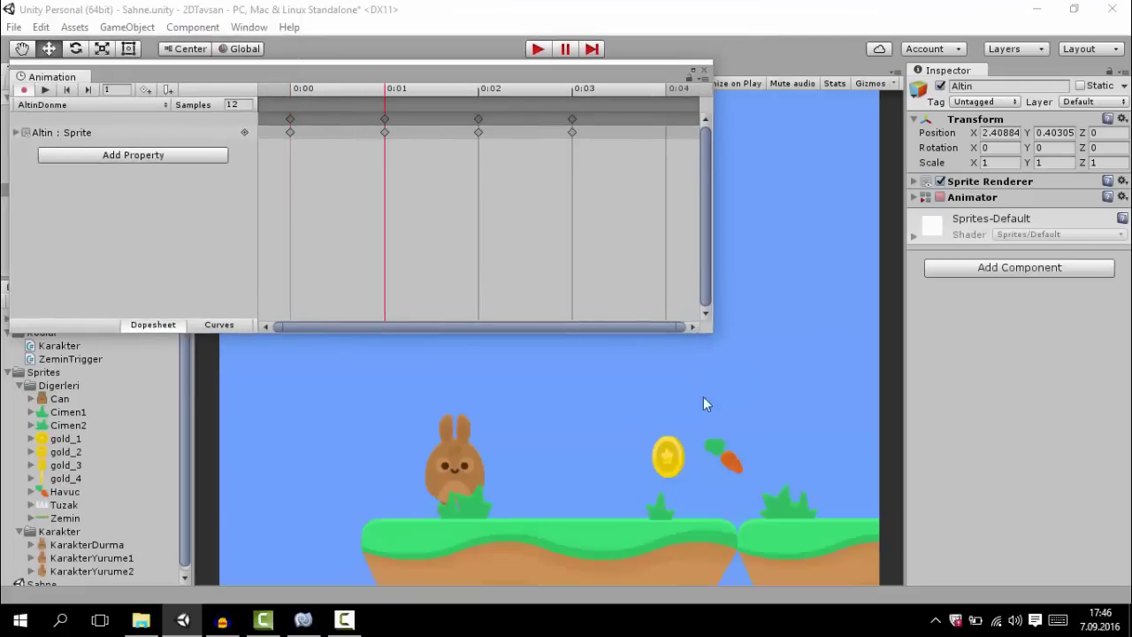
left_click(295, 92)
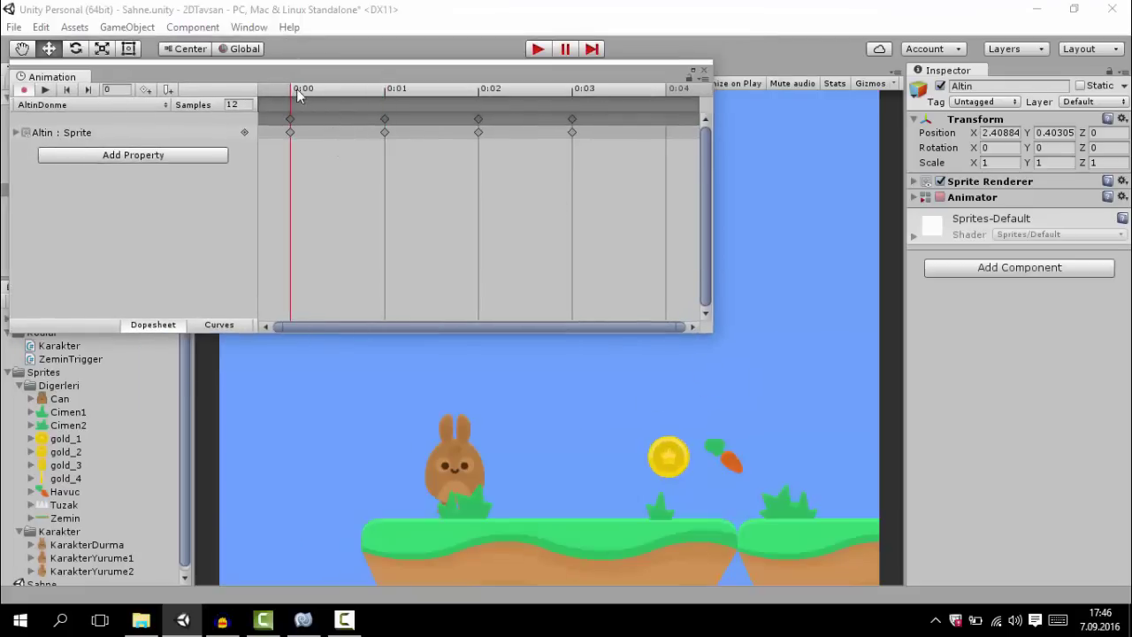
left_click(387, 90)
left_click(482, 94)
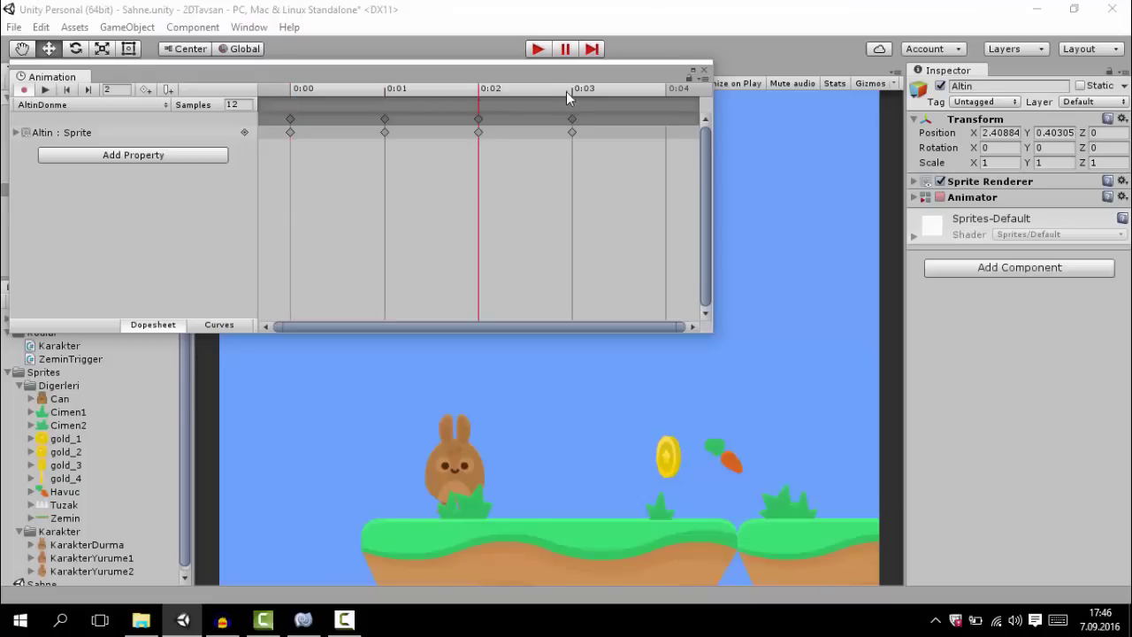
left_click(573, 94)
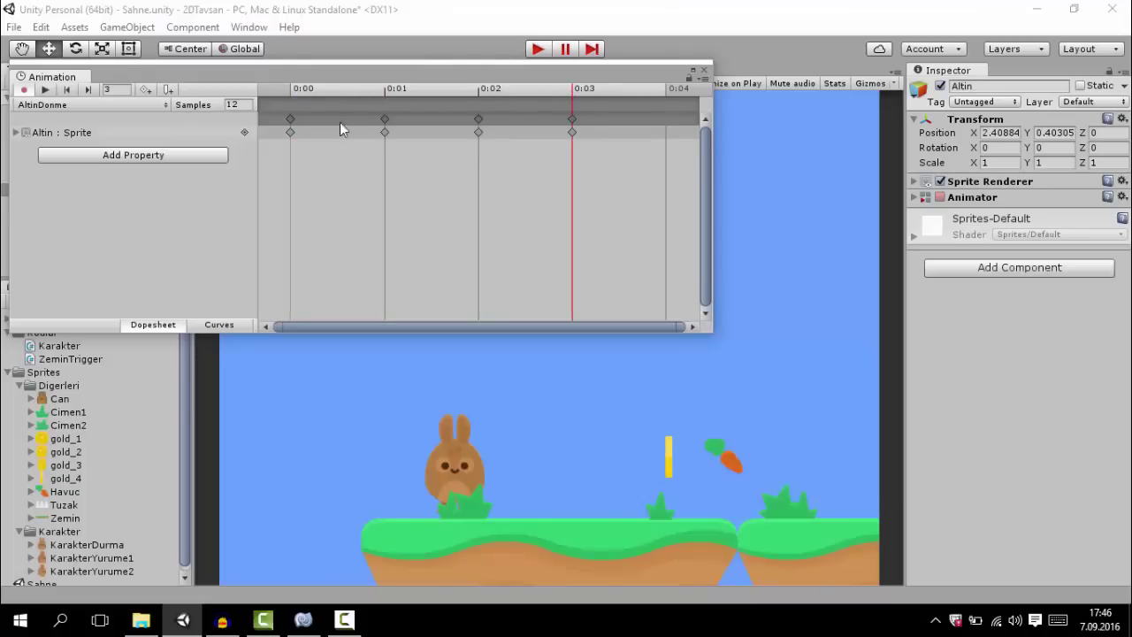
left_click(292, 95)
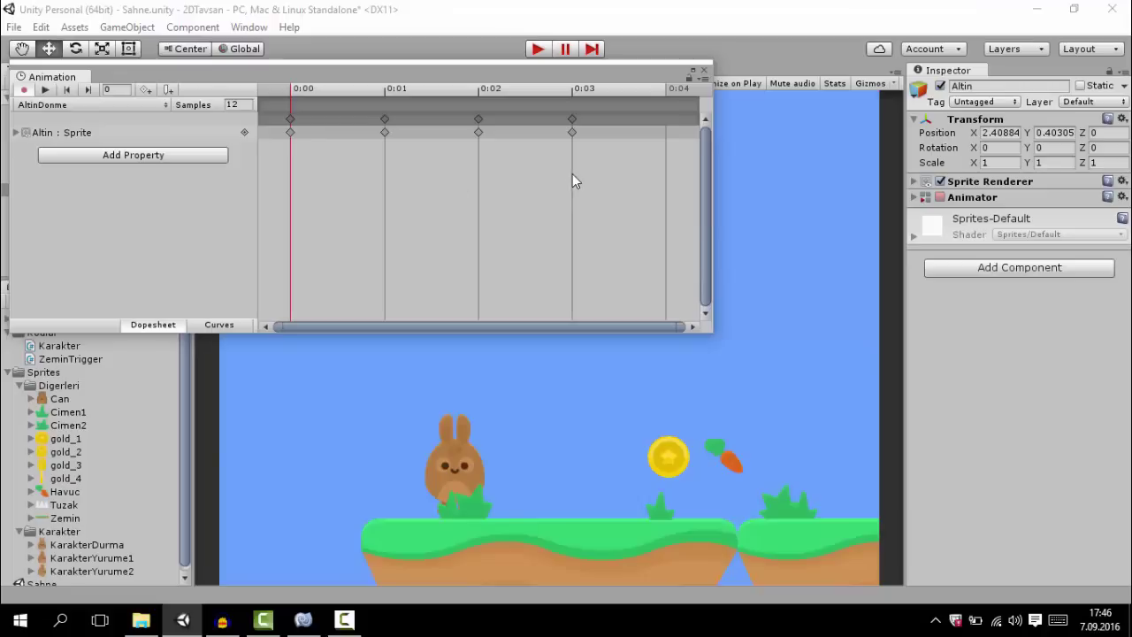
scroll(572, 173, "down", 1)
scroll(567, 177, "down", 2)
scroll(553, 164, "down", 1)
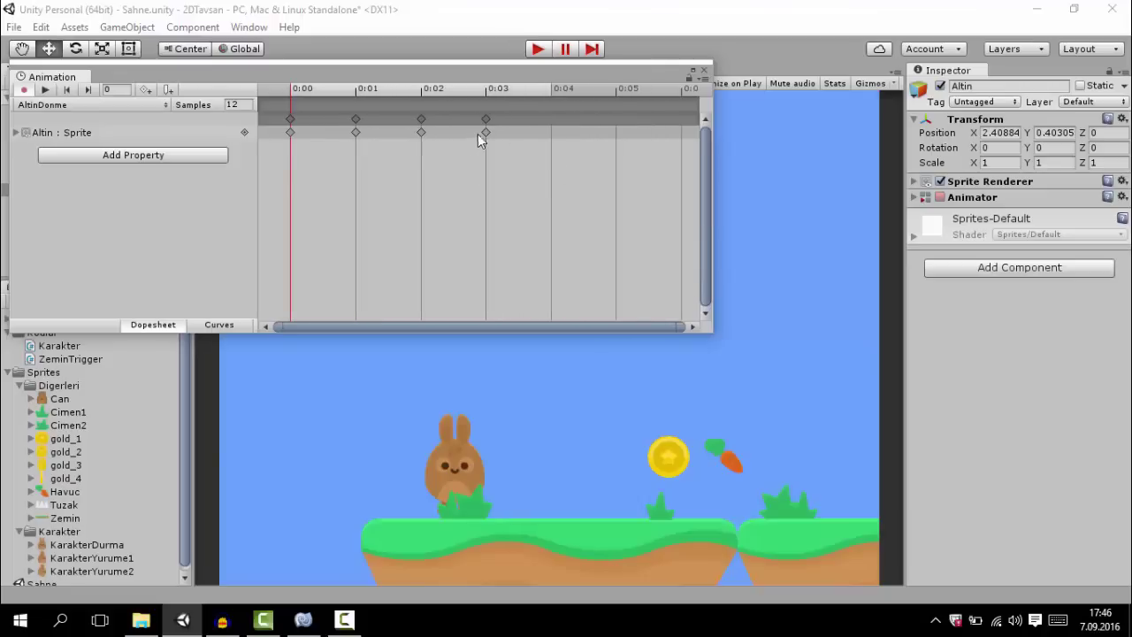
- Add Altin sprite keyframes at 0:04 and 0:05 to the AltinDonme clip
right_click(551, 115)
left_click(565, 125)
key("ctrl+v")
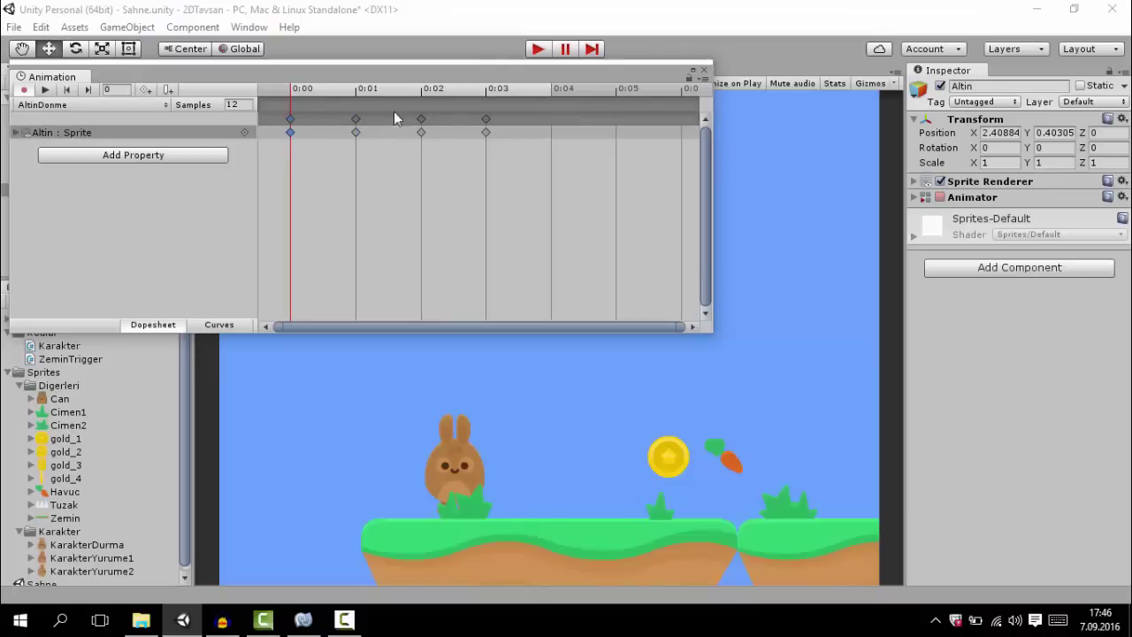
left_click(551, 91)
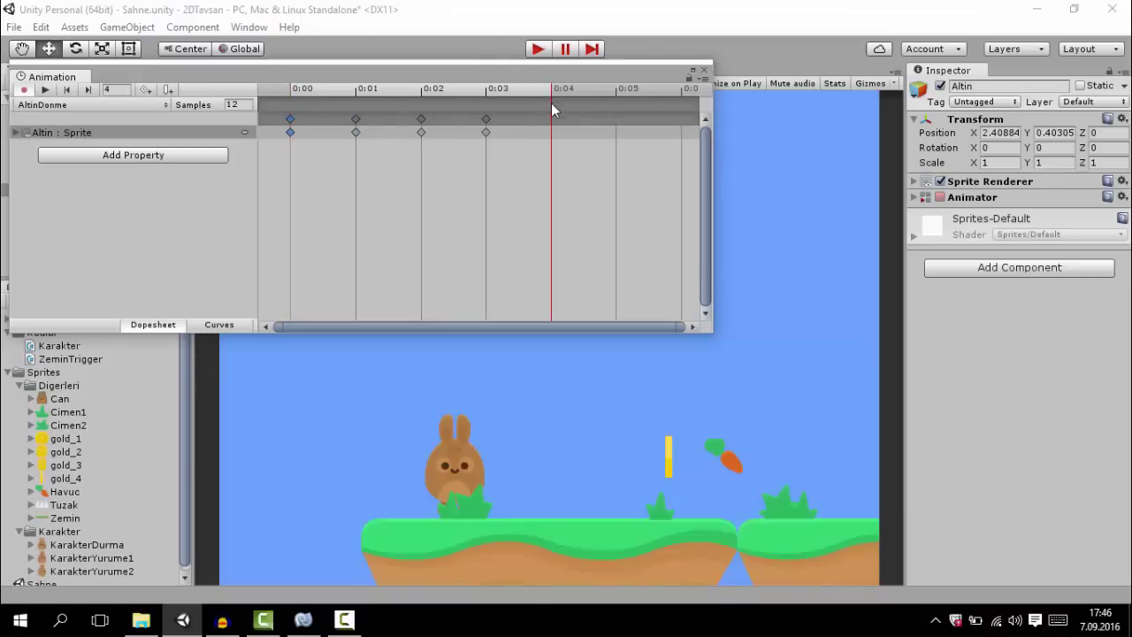
right_click(550, 118)
left_click(587, 129)
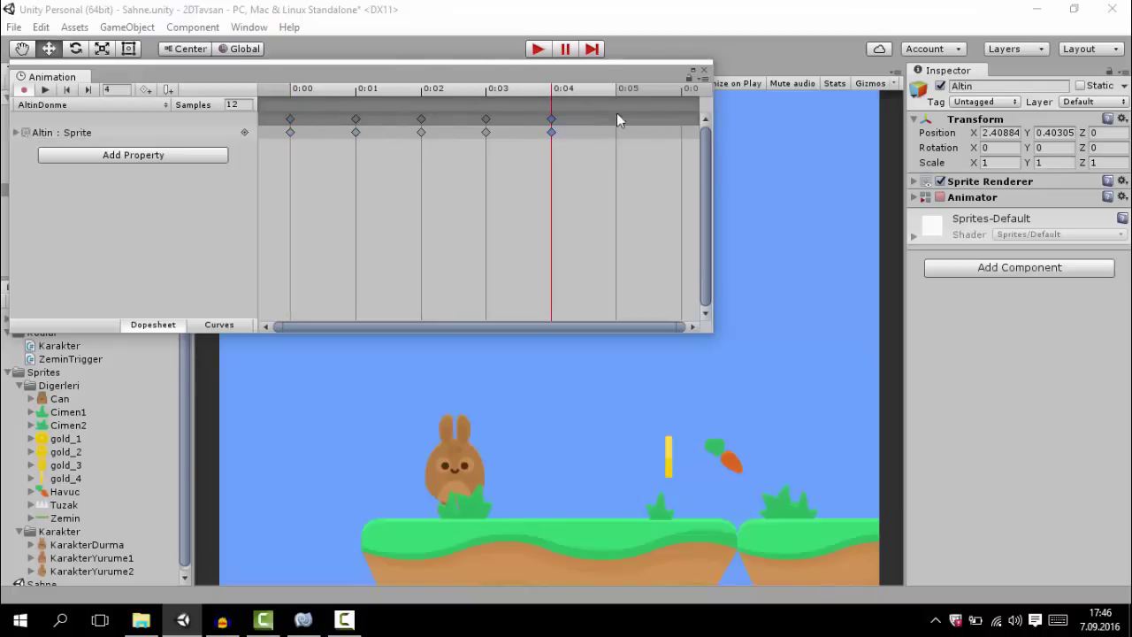
left_click(616, 91)
right_click(617, 118)
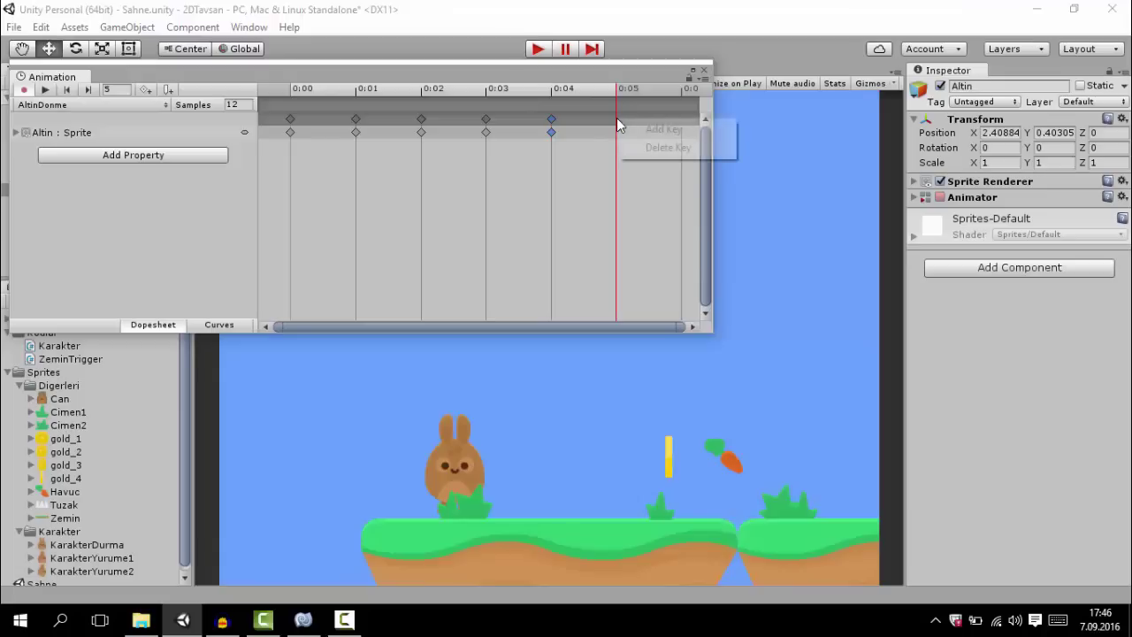
left_click(632, 126)
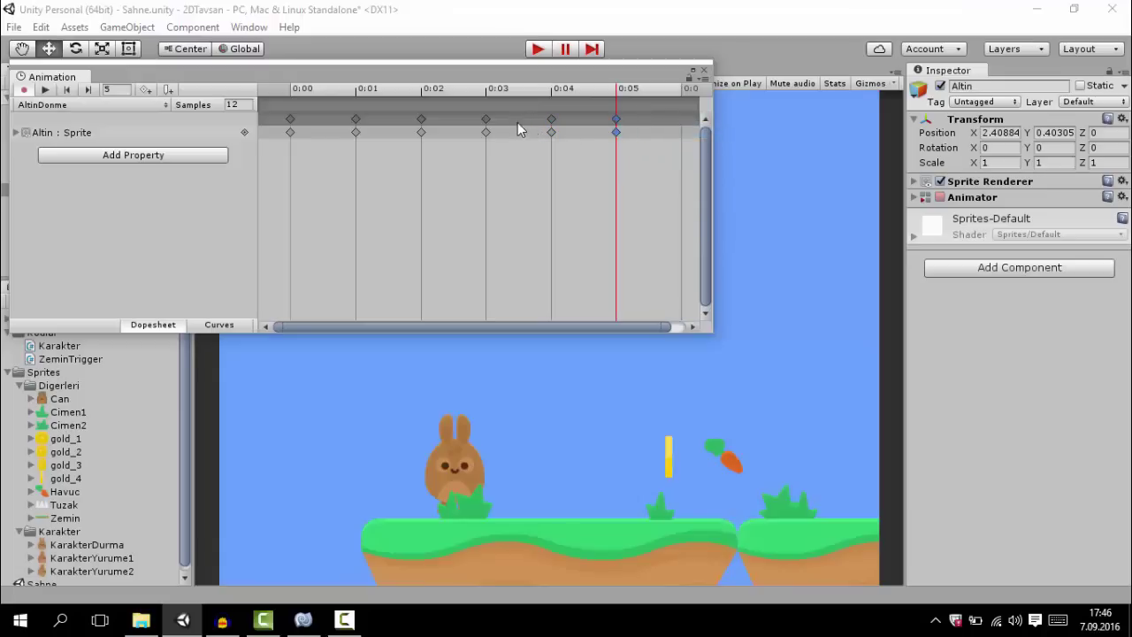
- Inspect the keyframes at 0:03 and 0:04, previewing coin frames 0:00 through 0:04
left_click(486, 124)
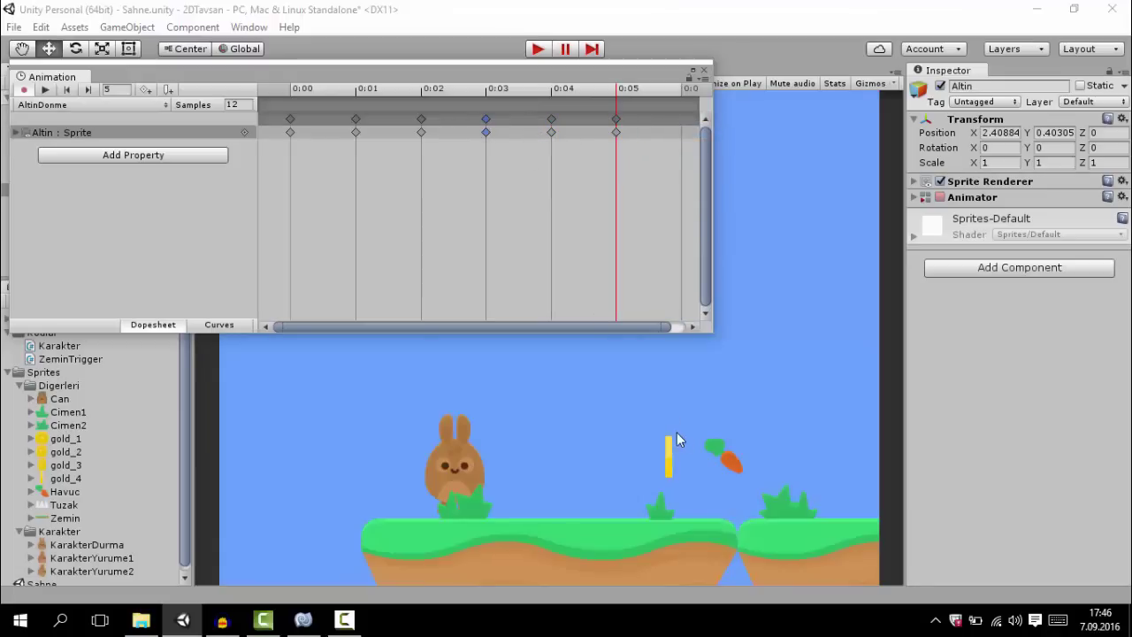
left_click(422, 97)
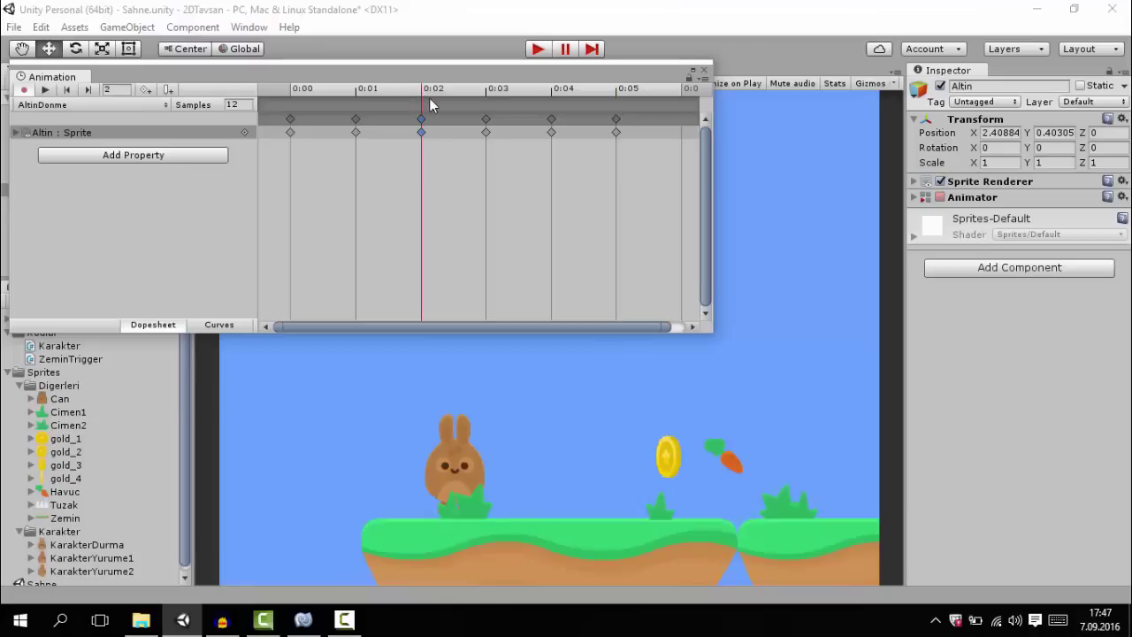
left_click(485, 92)
left_click(551, 92)
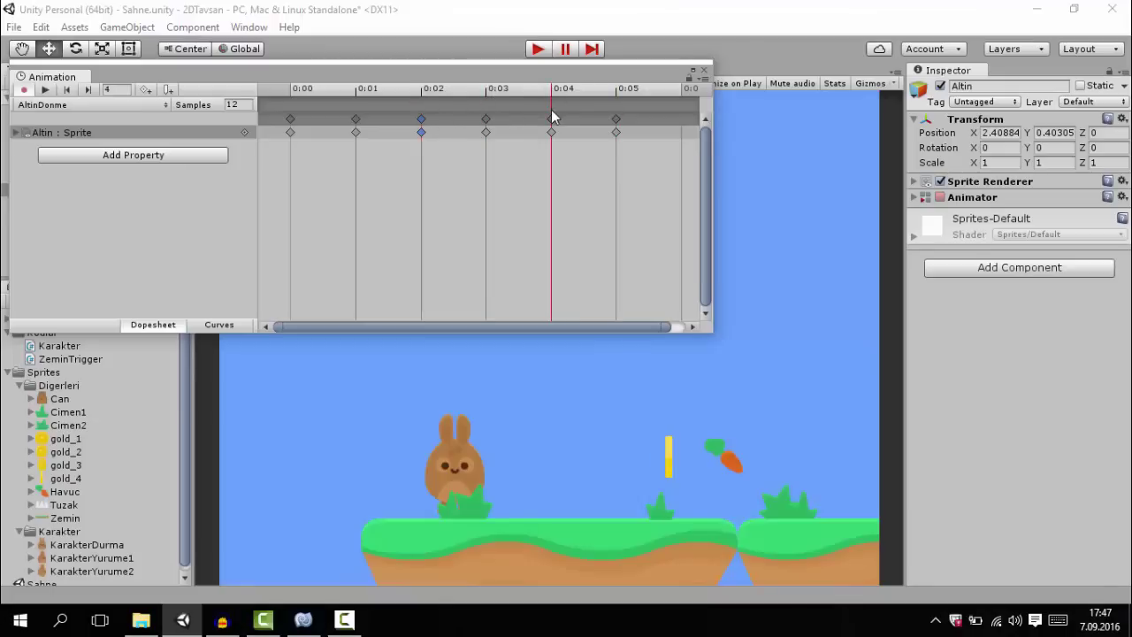
left_click(552, 118)
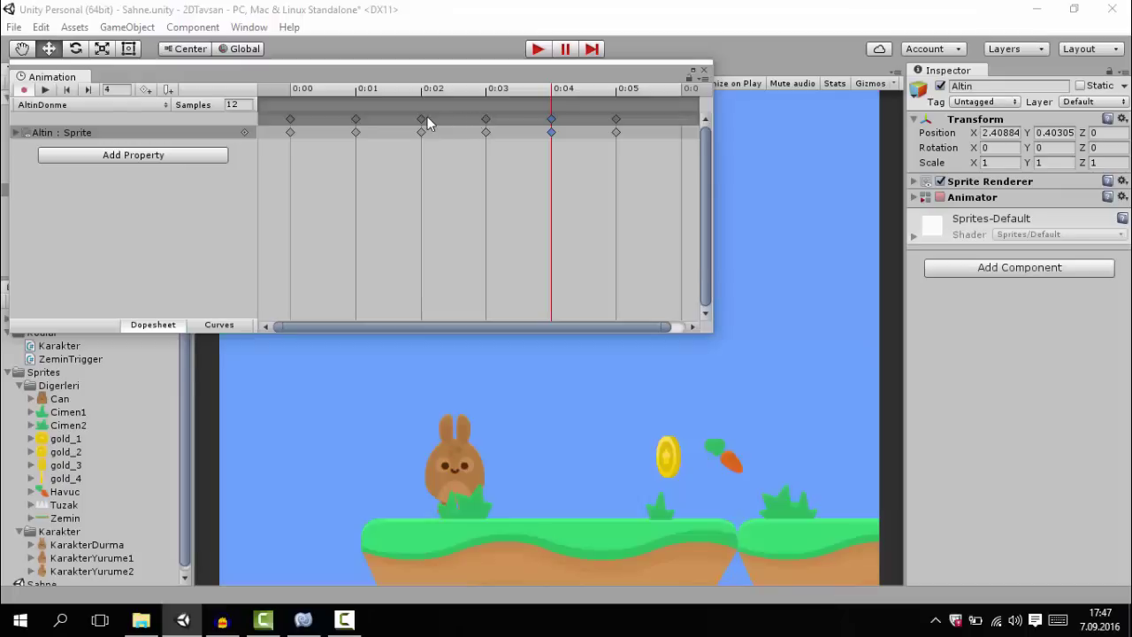
left_click(291, 97)
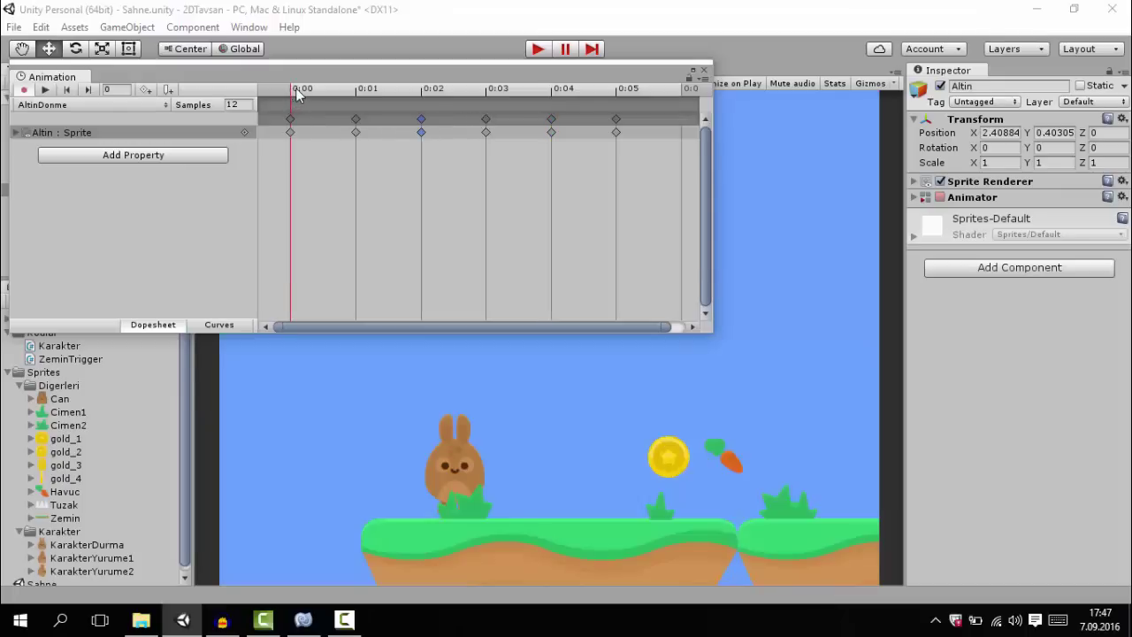
left_click(356, 95)
left_click(423, 96)
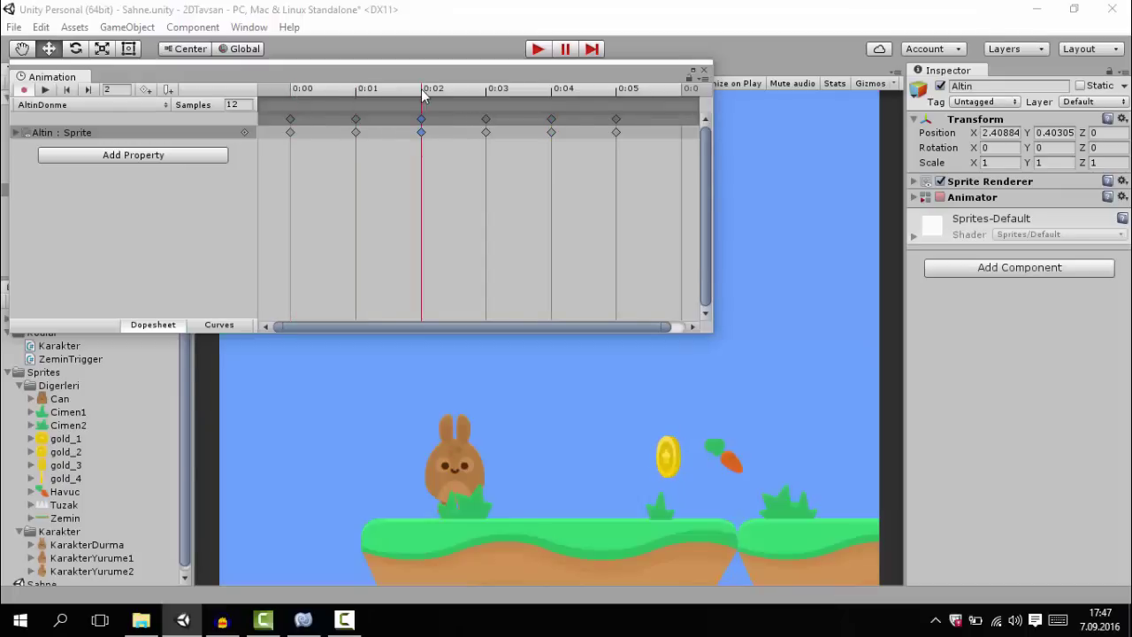
left_click(487, 103)
left_click(552, 102)
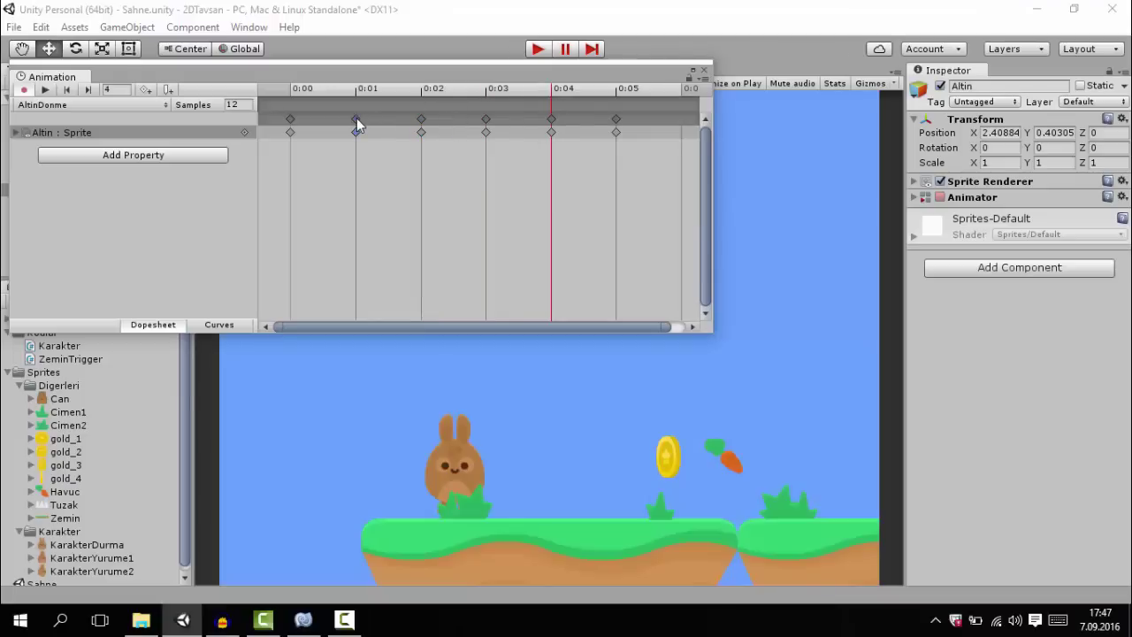
left_click(551, 118)
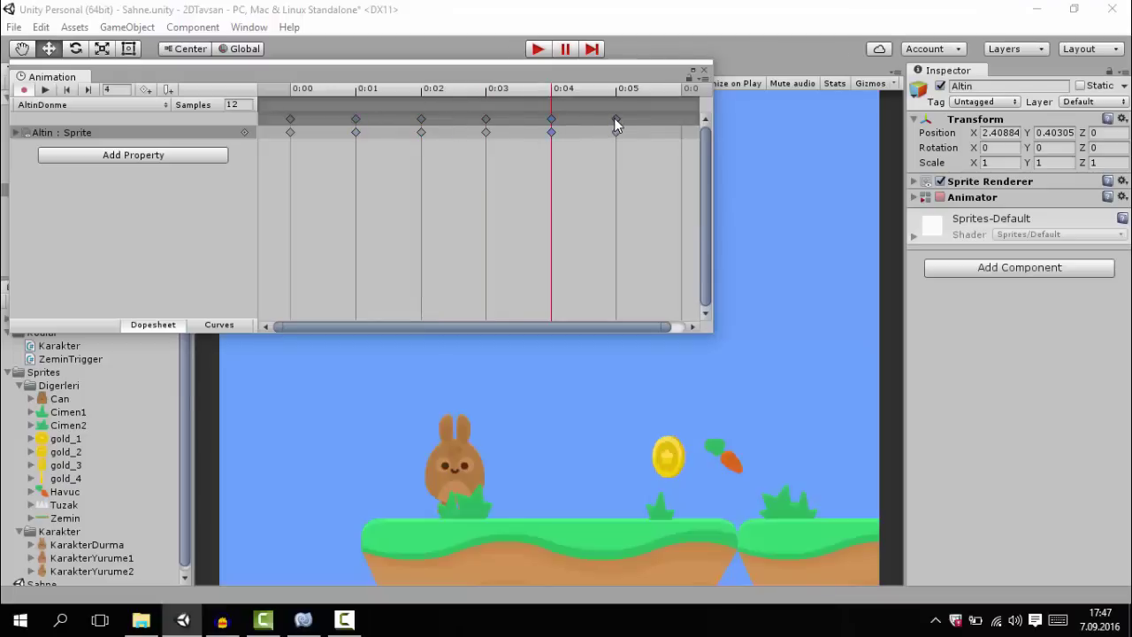
- Scrub the spin from 0:00 to 0:05, checking the keyframes at 0:01 and 0:05
left_click(501, 97)
left_click(546, 95)
left_click(605, 92)
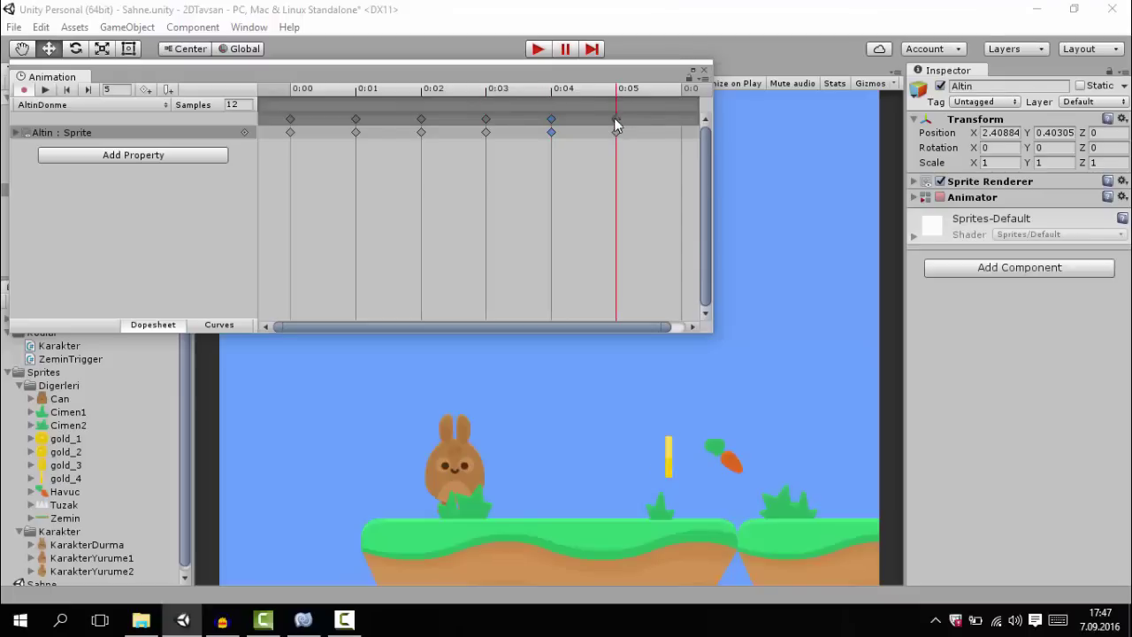
left_click(359, 92)
left_click(356, 119)
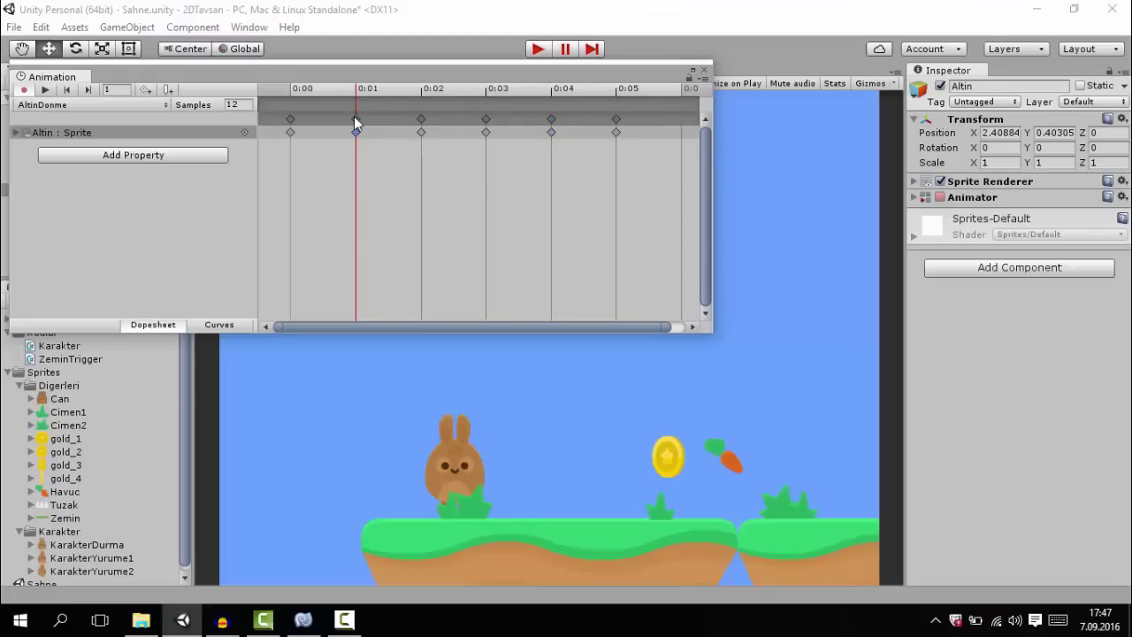
left_click(617, 119)
left_click(486, 91)
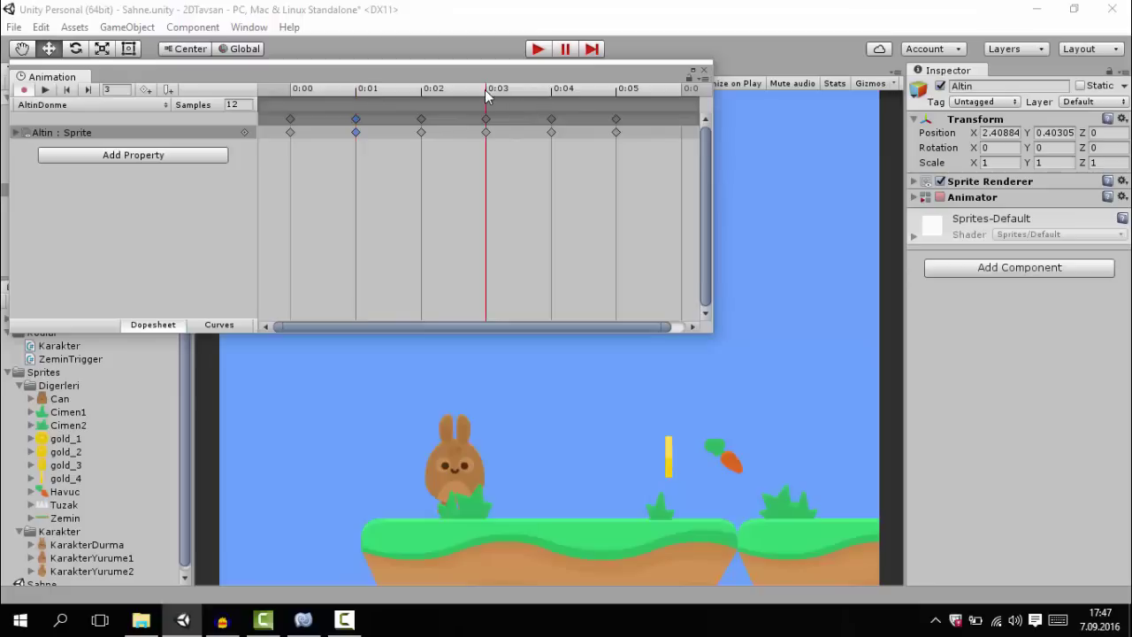
left_click_drag(548, 89, 369, 92)
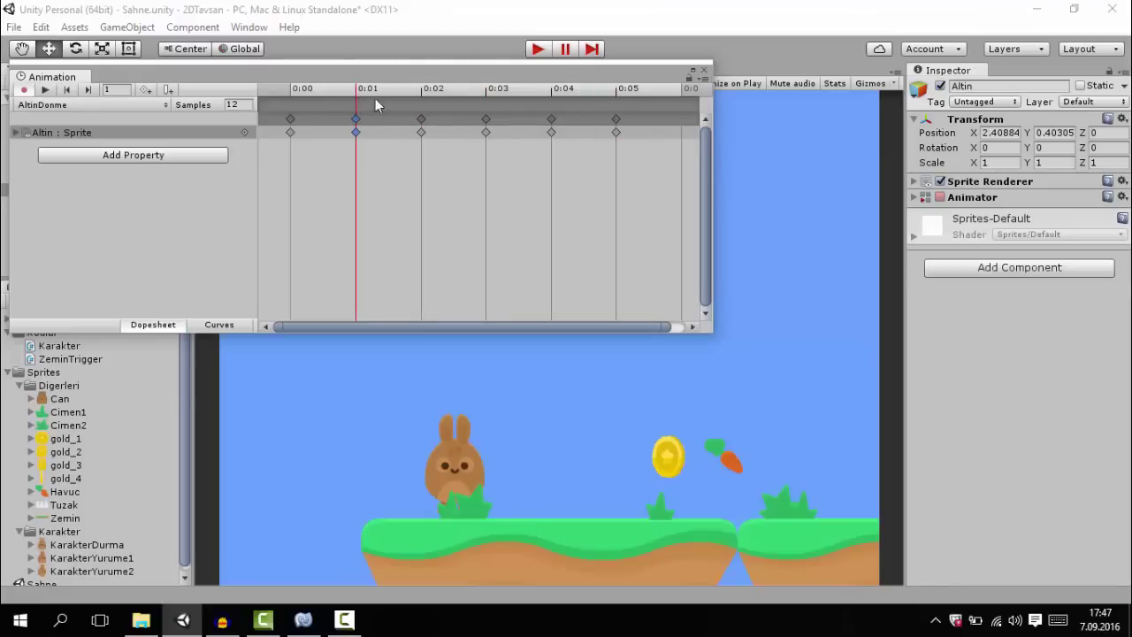
left_click(616, 92)
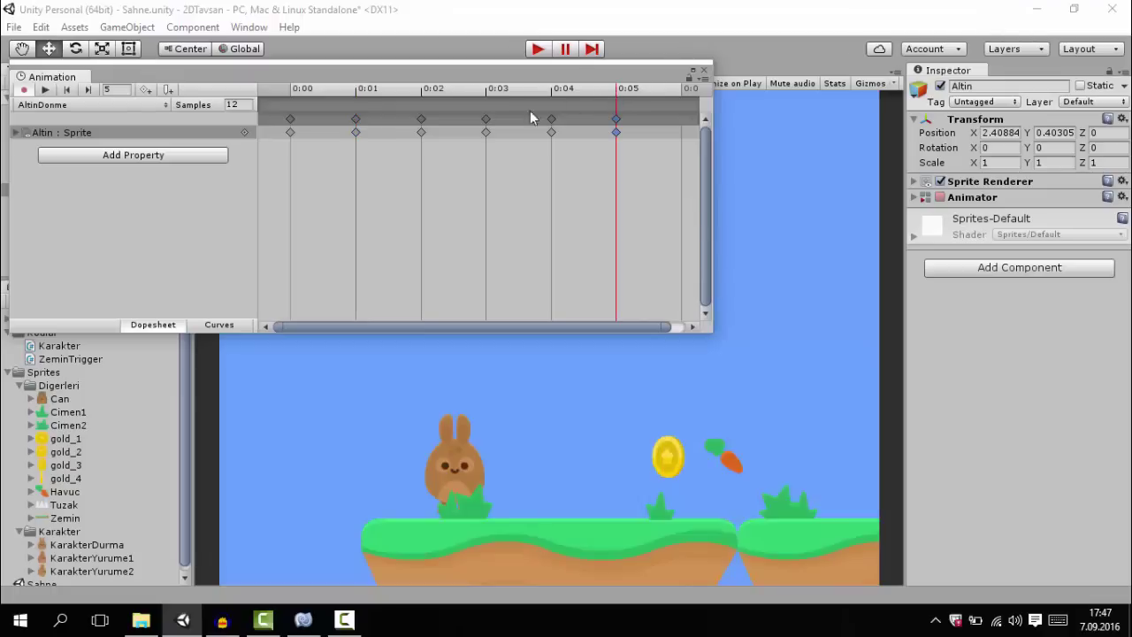
left_click(357, 96)
left_click(296, 94)
left_click_drag(300, 97, 635, 92)
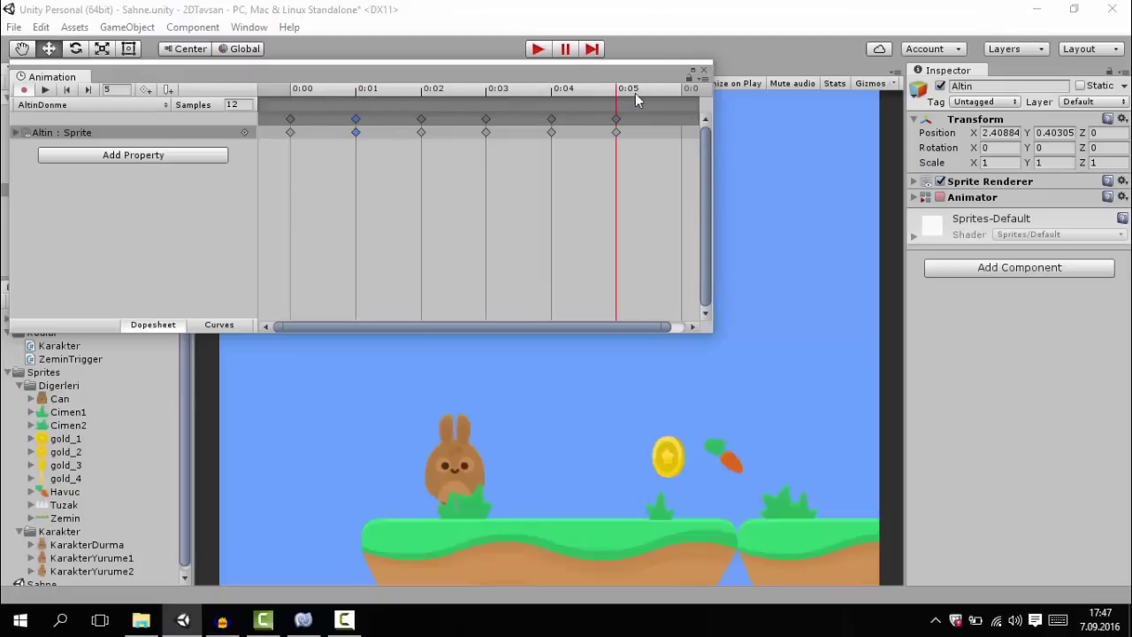
- Play the looping coin spin and delete the stray keyframe at 0:06
left_click(47, 89)
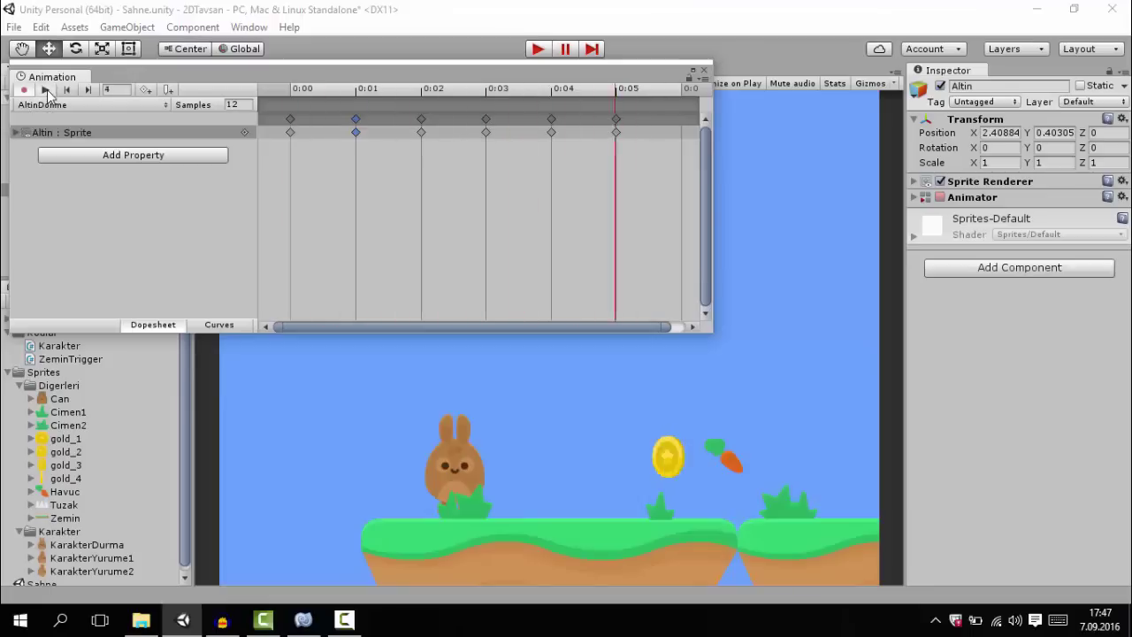
left_click(47, 89)
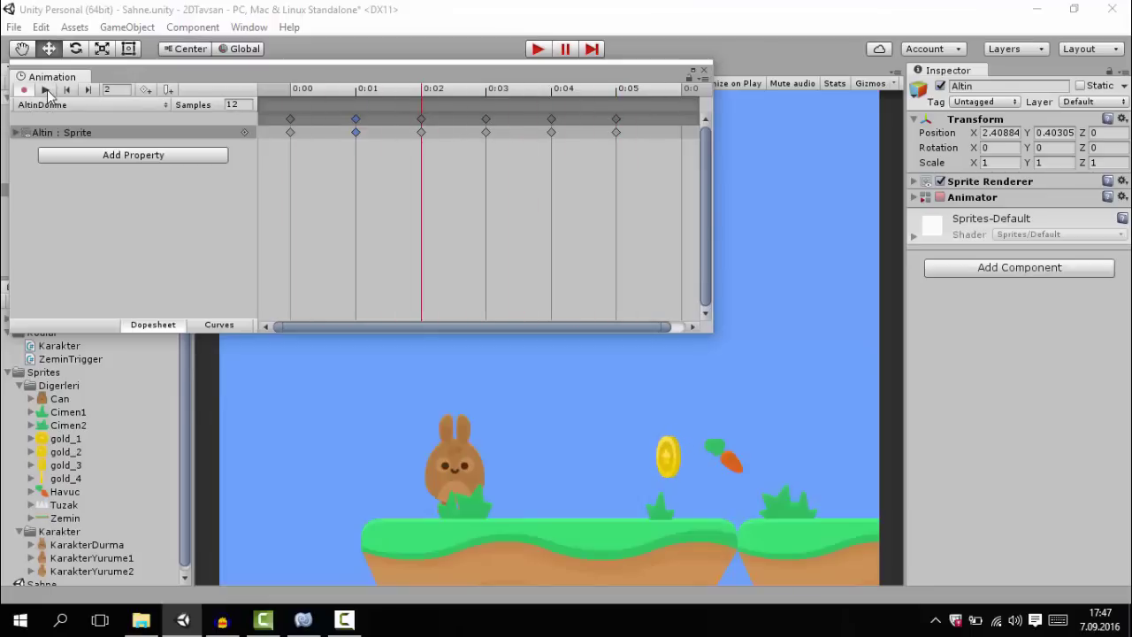
left_click(681, 91)
right_click(685, 119)
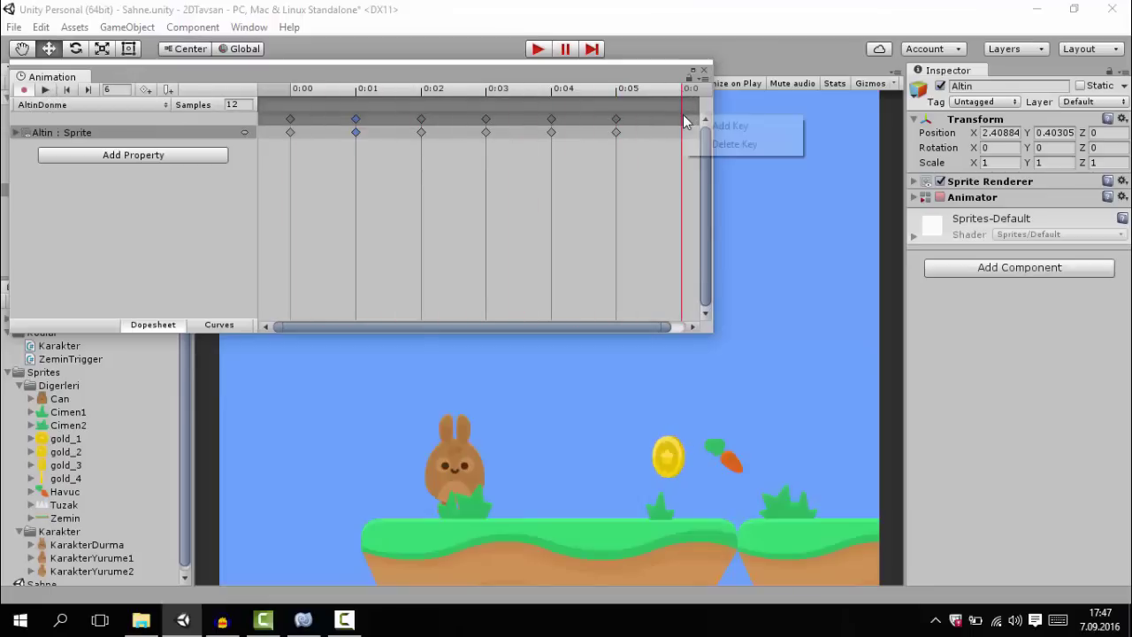
left_click(716, 126)
left_click(292, 119)
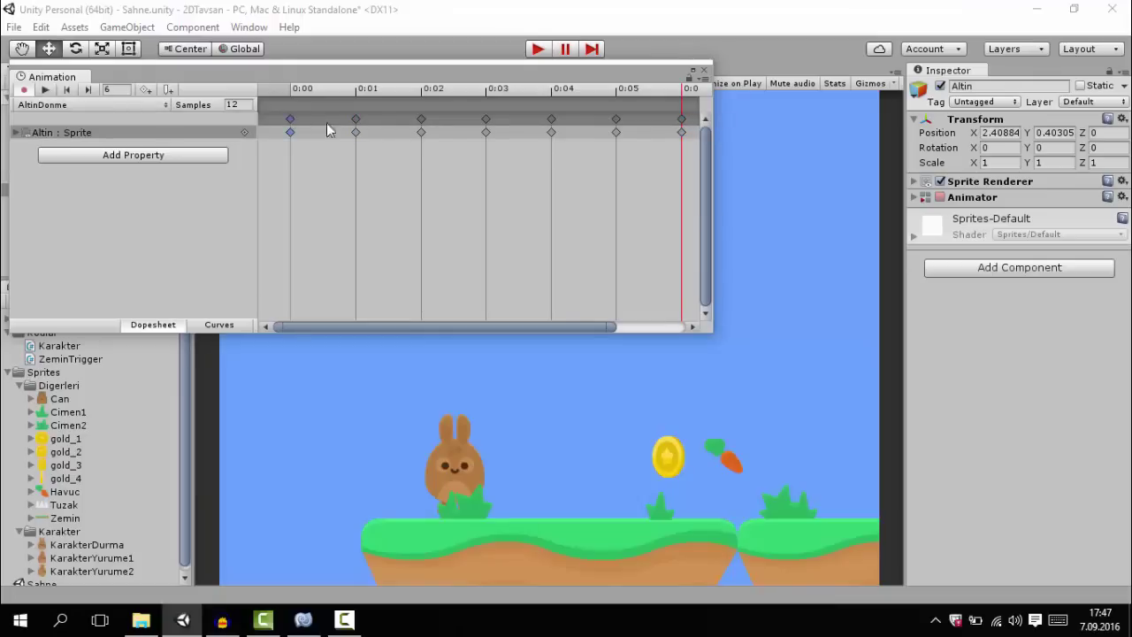
left_click(681, 119)
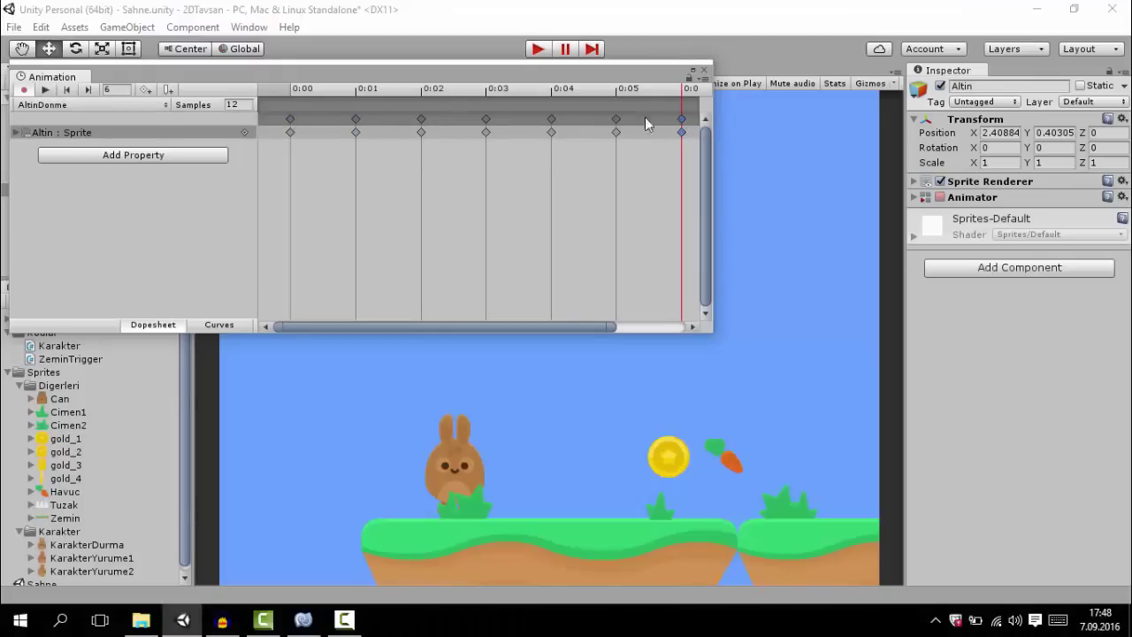
left_click(50, 88)
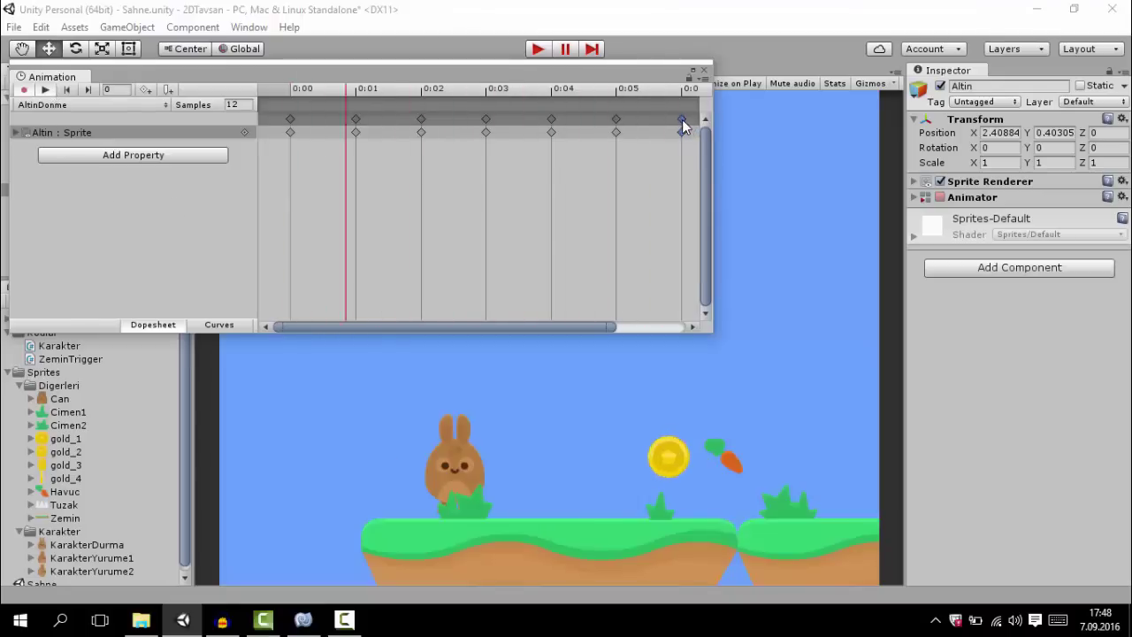
key("Delete")
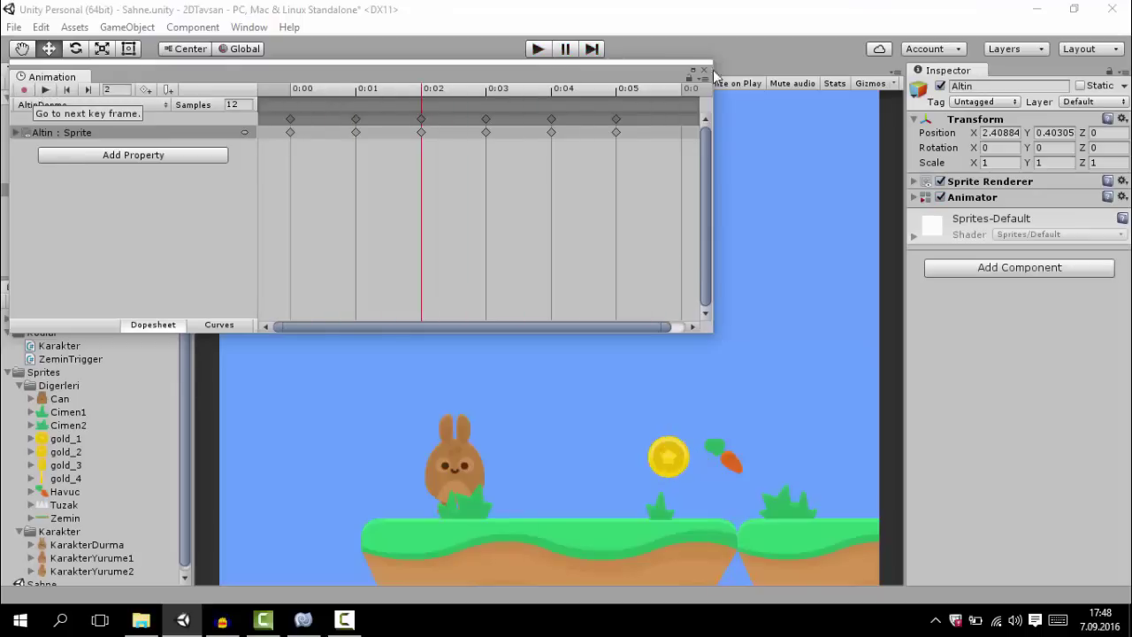
- Close the Animation window, play-test walking the bunny right into the coin, then stop
left_click(704, 69)
left_click(535, 51)
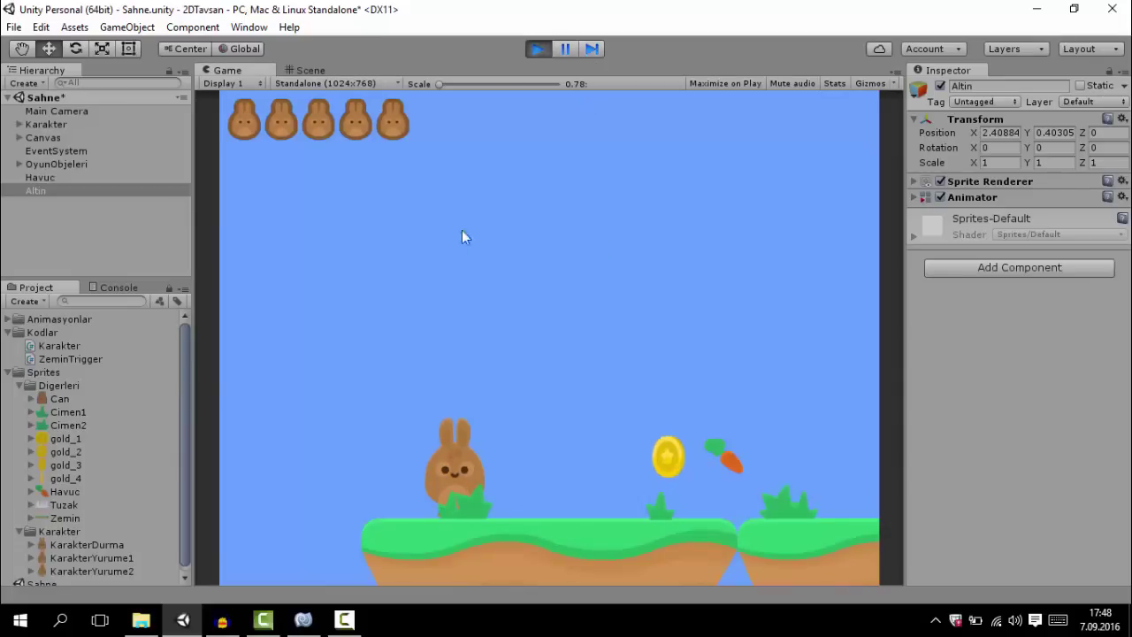
key("Right")
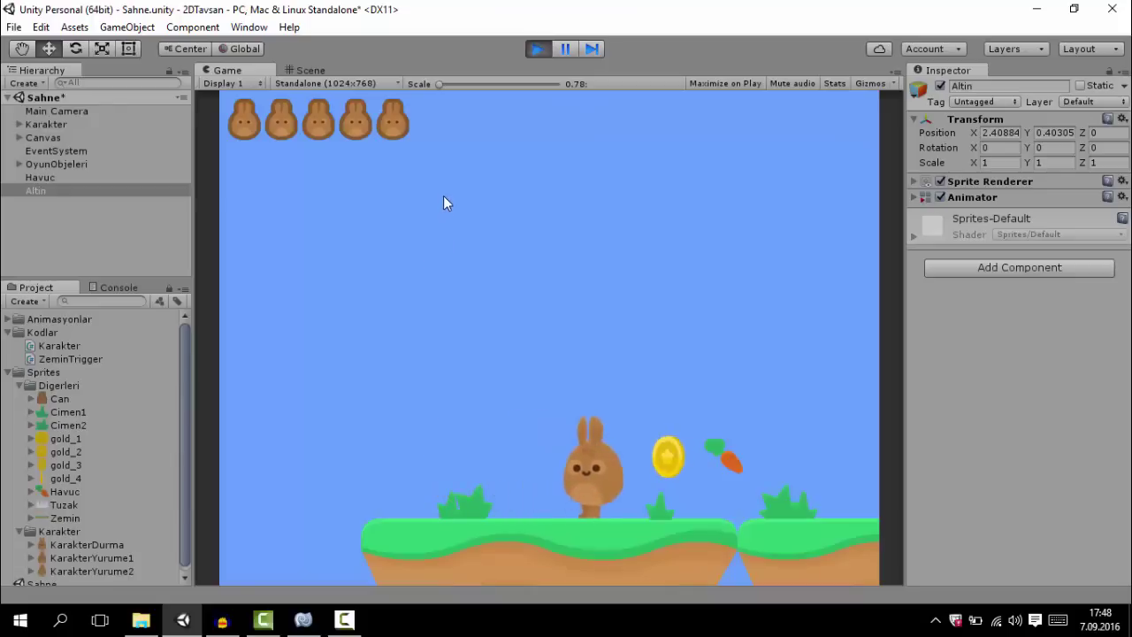
key("Right")
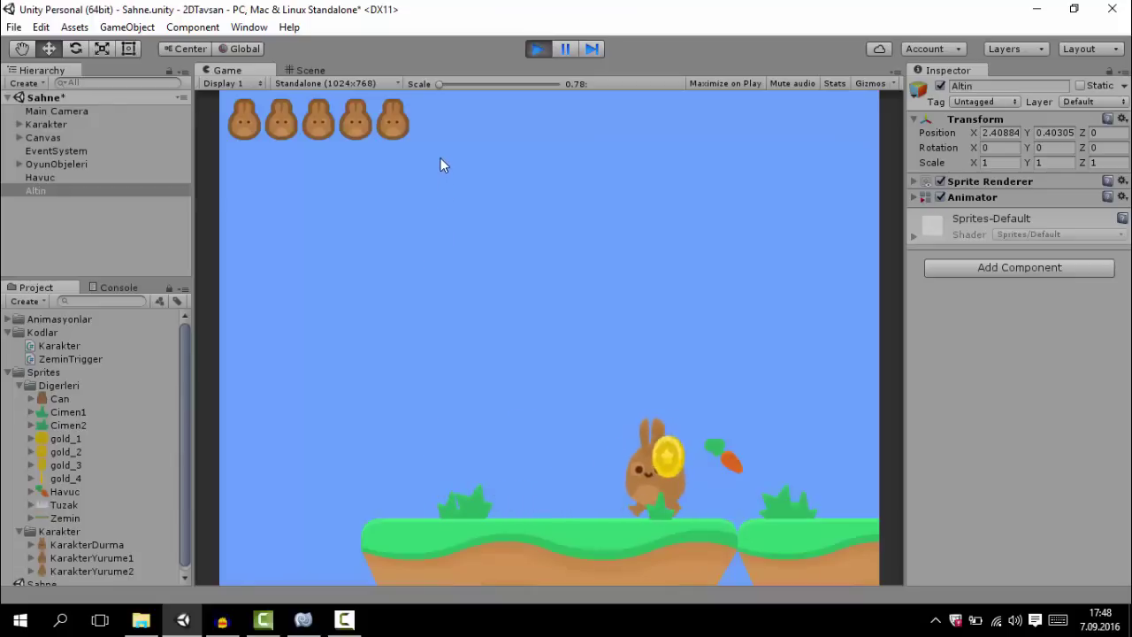
left_click(536, 49)
left_click(32, 191)
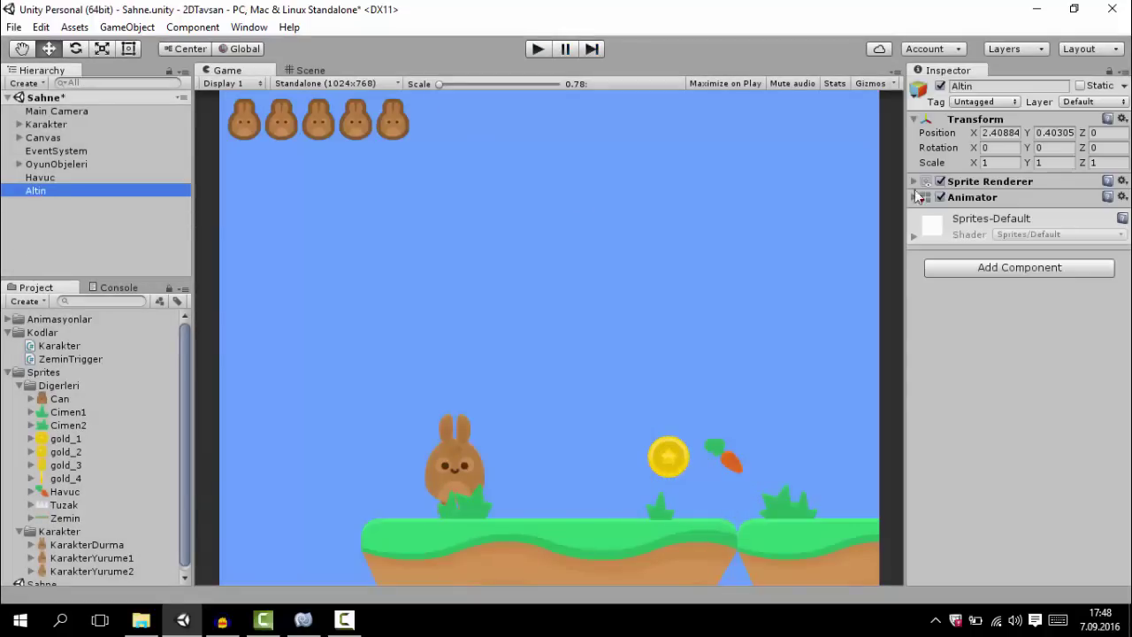
- Add a Box Collider 2D component to the Altin coin
left_click(988, 270)
key("Down")
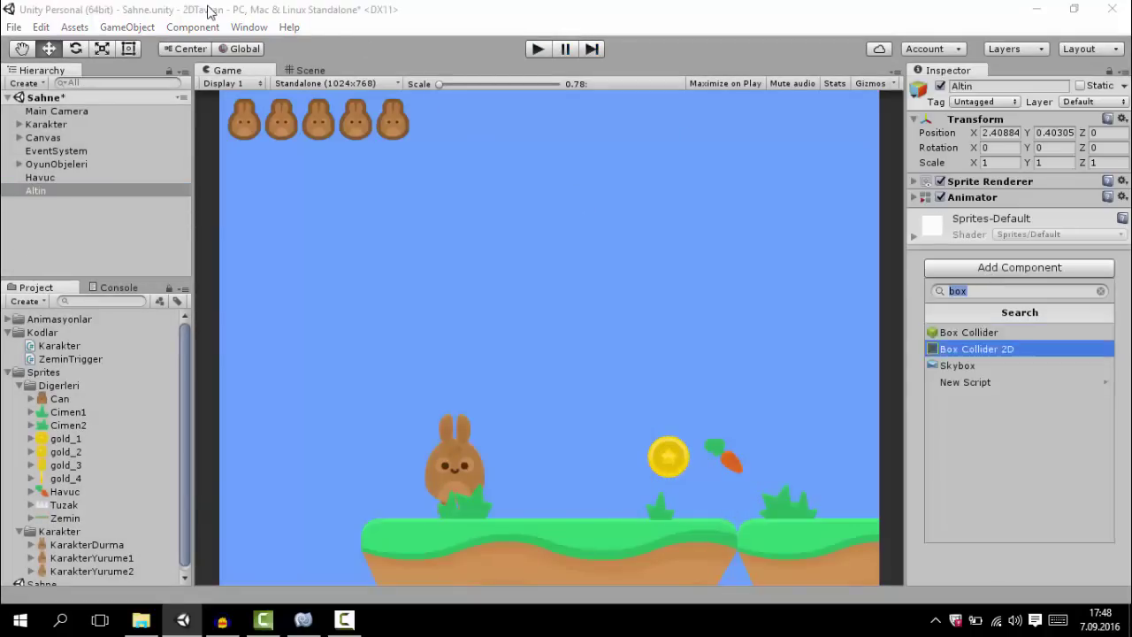
key("Return")
left_click(305, 70)
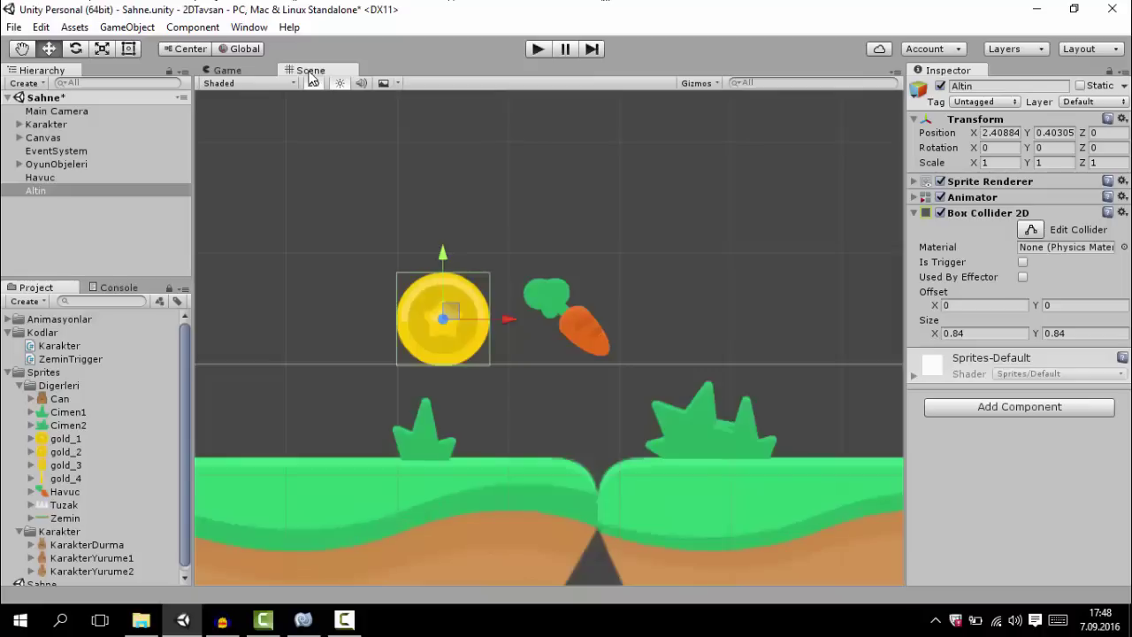
scroll(605, 326, "down", 2)
scroll(403, 294, "up", 3)
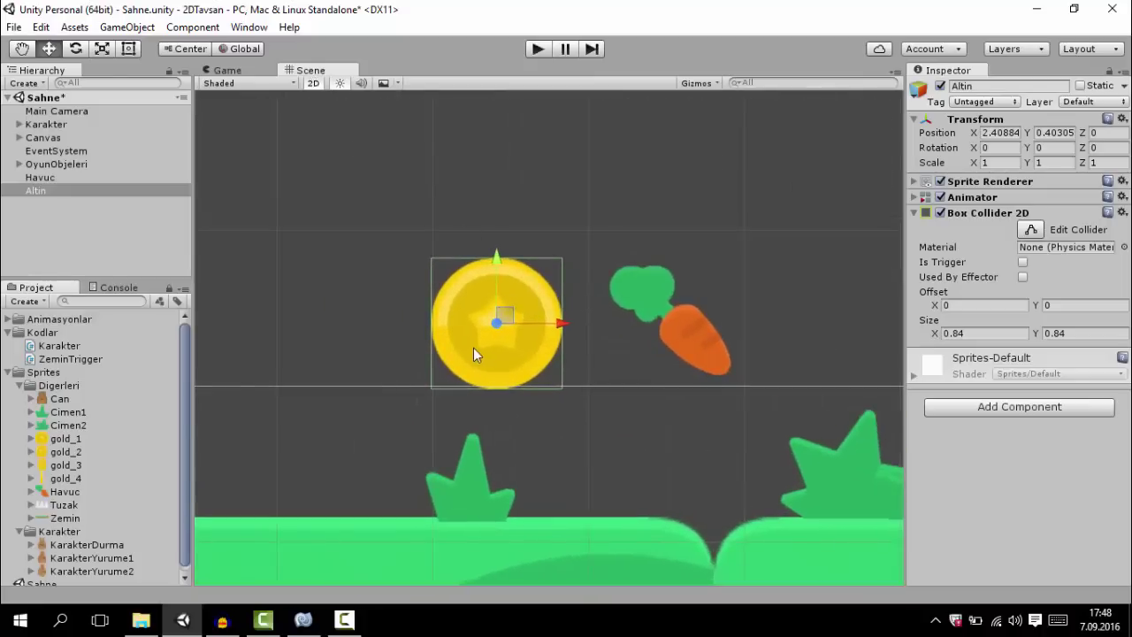
- Create a new tag named Altin in the tag settings
left_click(953, 102)
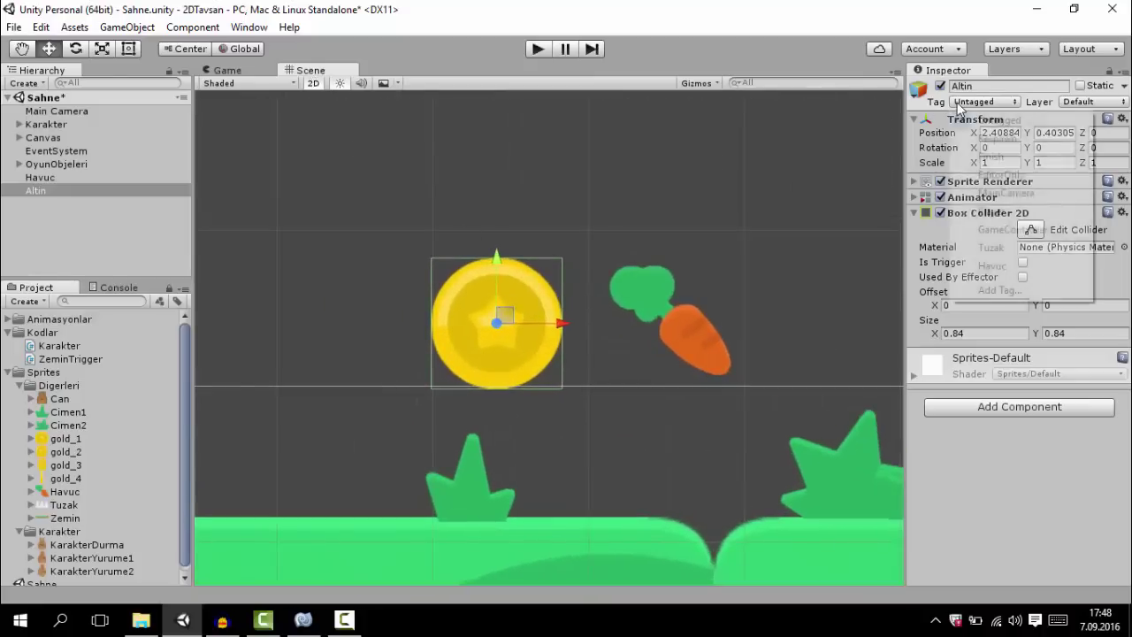
left_click(998, 290)
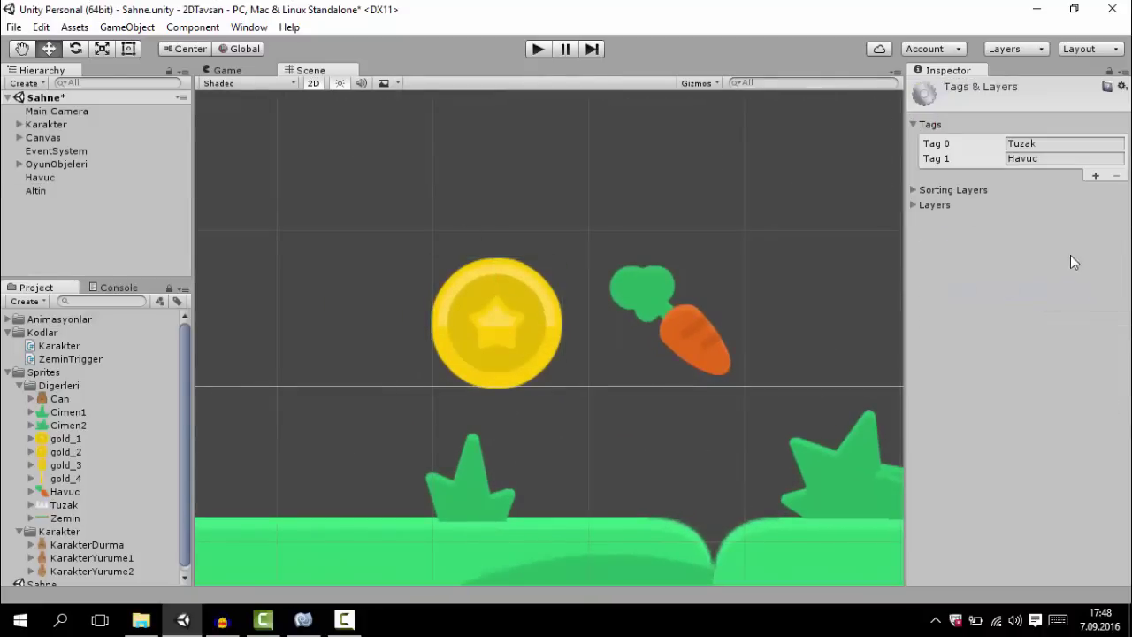
left_click(1095, 176)
left_click(1081, 173)
type("Altin")
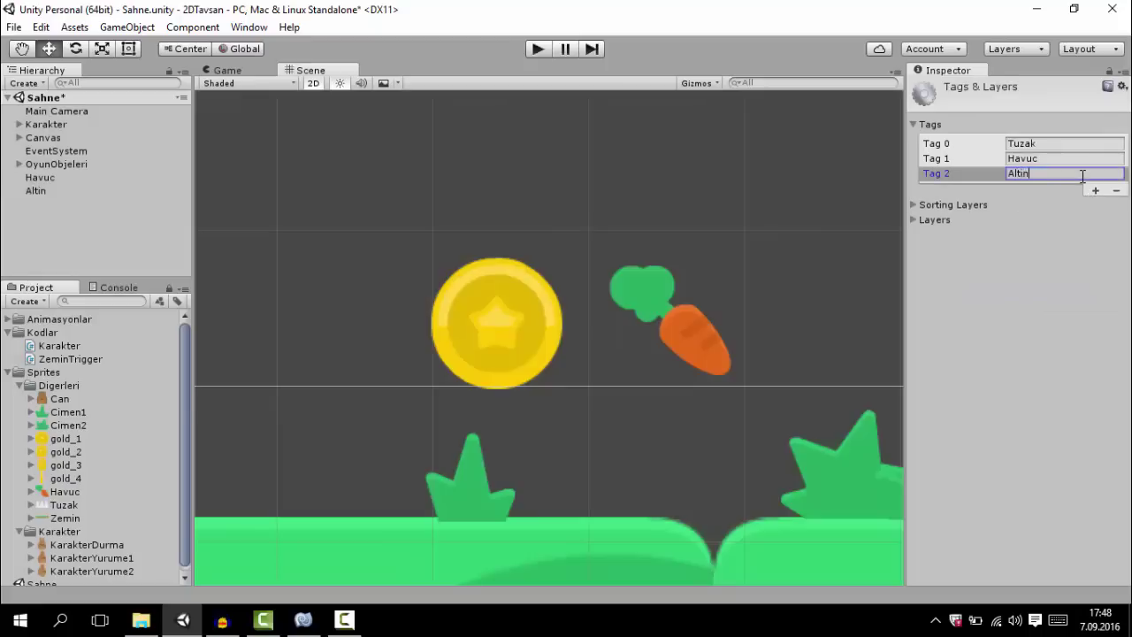
- Reselect the coin, tag it Altin, and tick Is Trigger on its collider
left_click(548, 288)
left_click(488, 318)
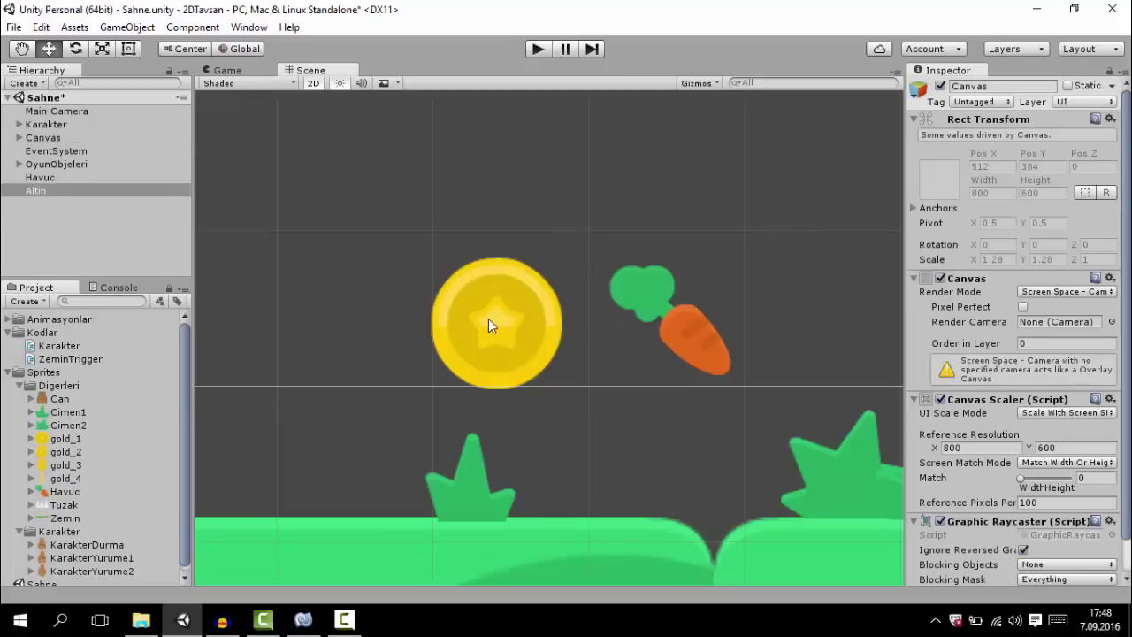
left_click(543, 341)
left_click(522, 332)
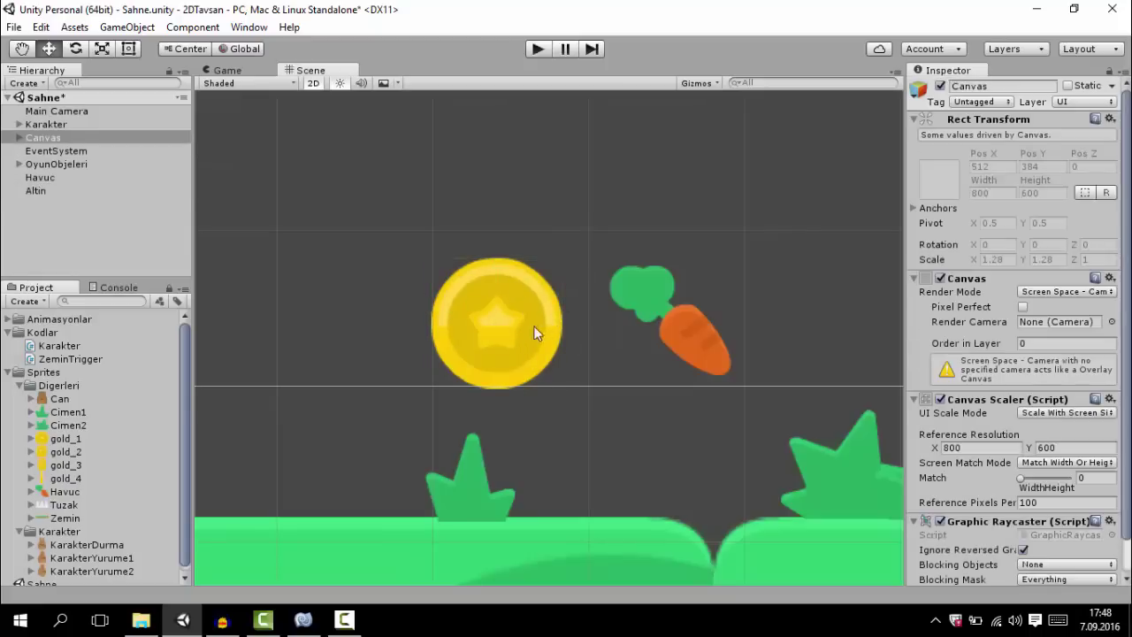
left_click(527, 326)
left_click(971, 103)
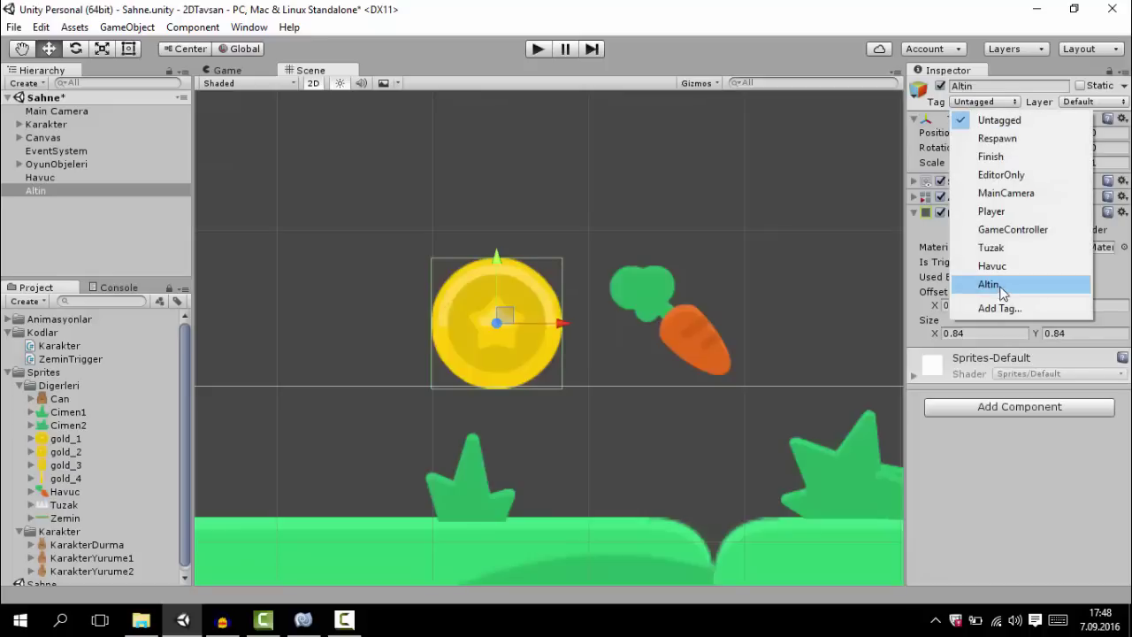
left_click(989, 284)
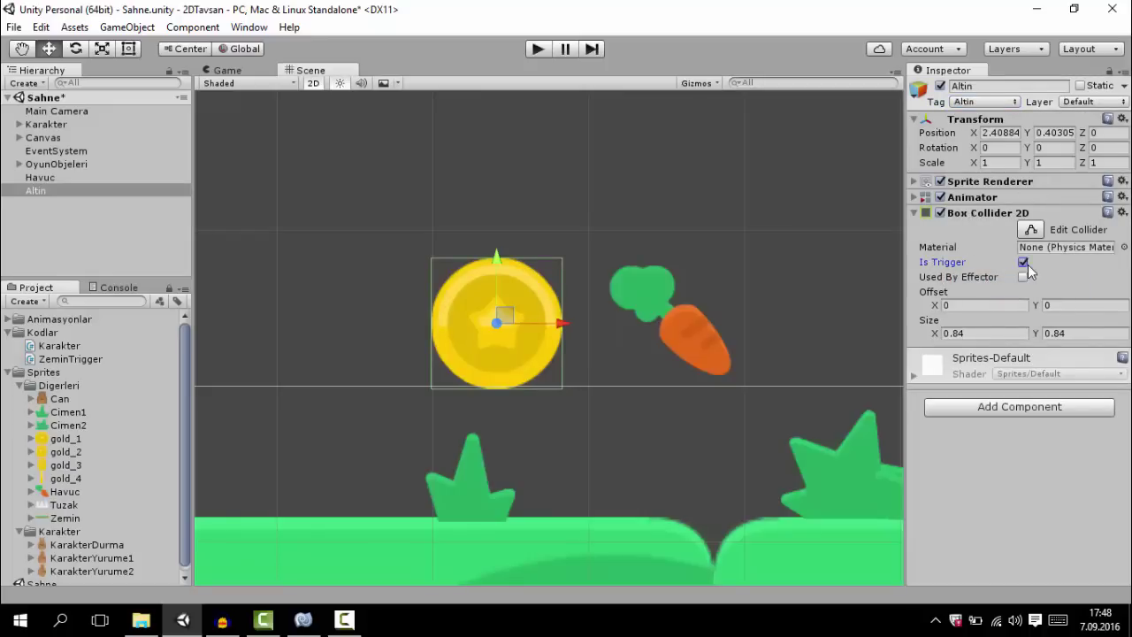
left_click(145, 256)
left_click(309, 622)
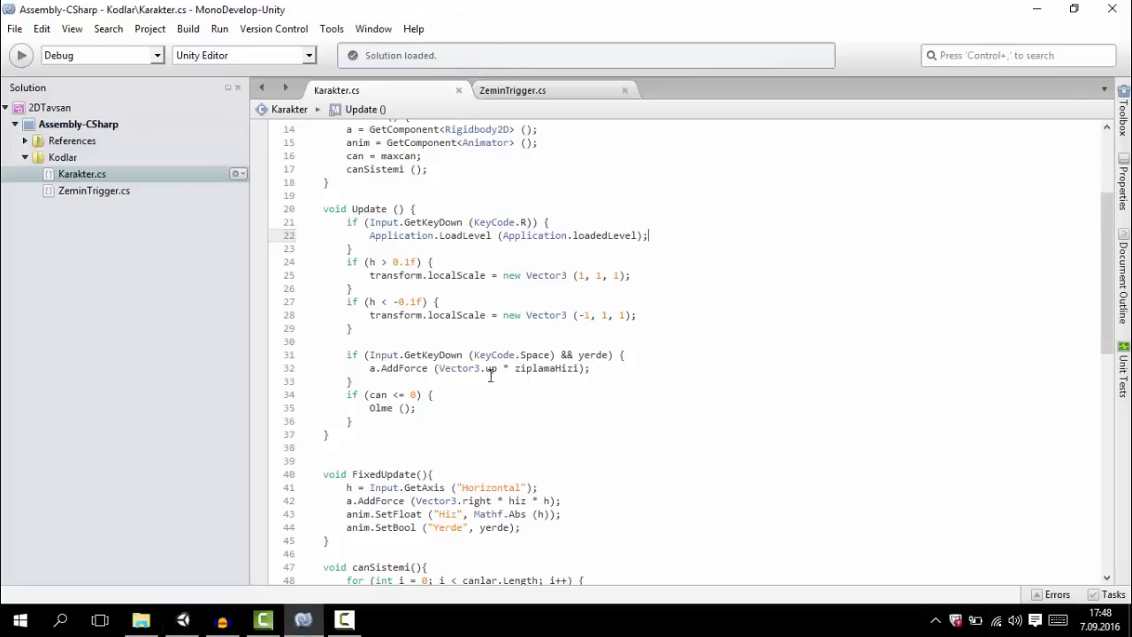
- In Karakter.cs, duplicate the Havuc if-block, change it to check the Altin tag, and save
scroll(492, 369, "down", 3)
scroll(493, 371, "down", 3)
scroll(500, 373, "down", 3)
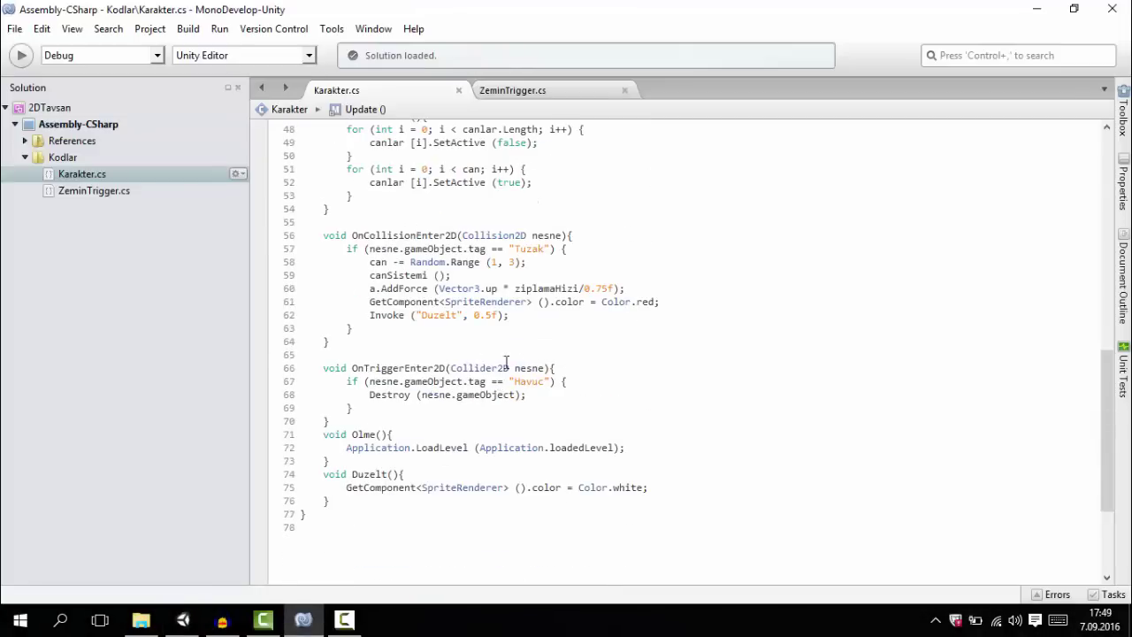
left_click(368, 401)
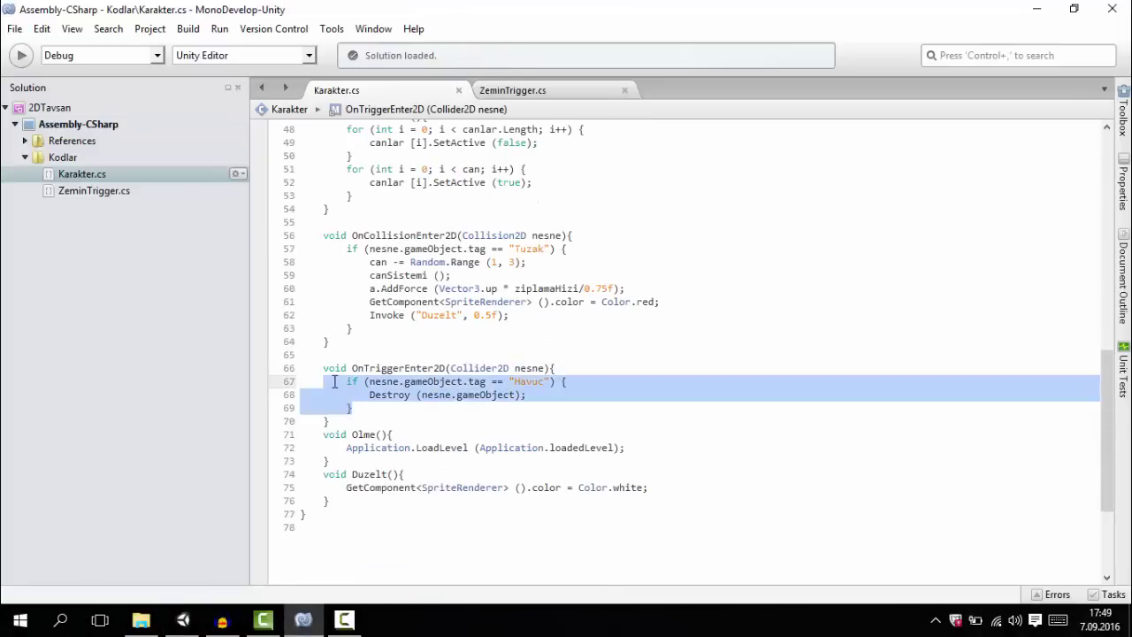
key("Return")
type("if (nesne.gameObject.tag == \"Havuc\") { \t\t\tDestroy (nesne.gameObject); \t\t}")
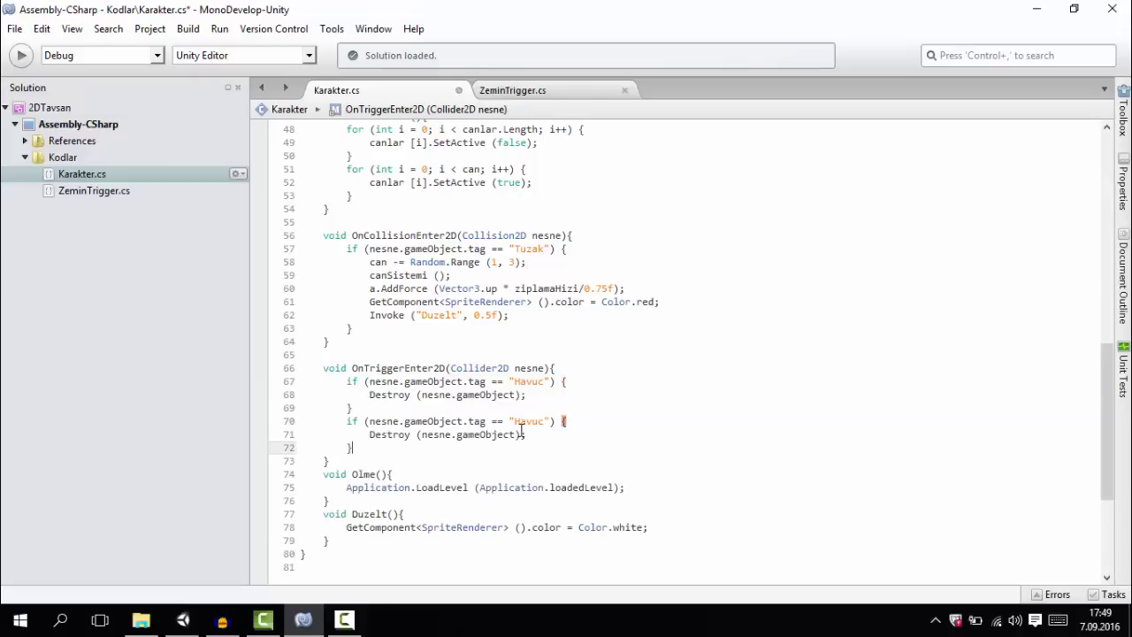
double_click(529, 420)
type("A")
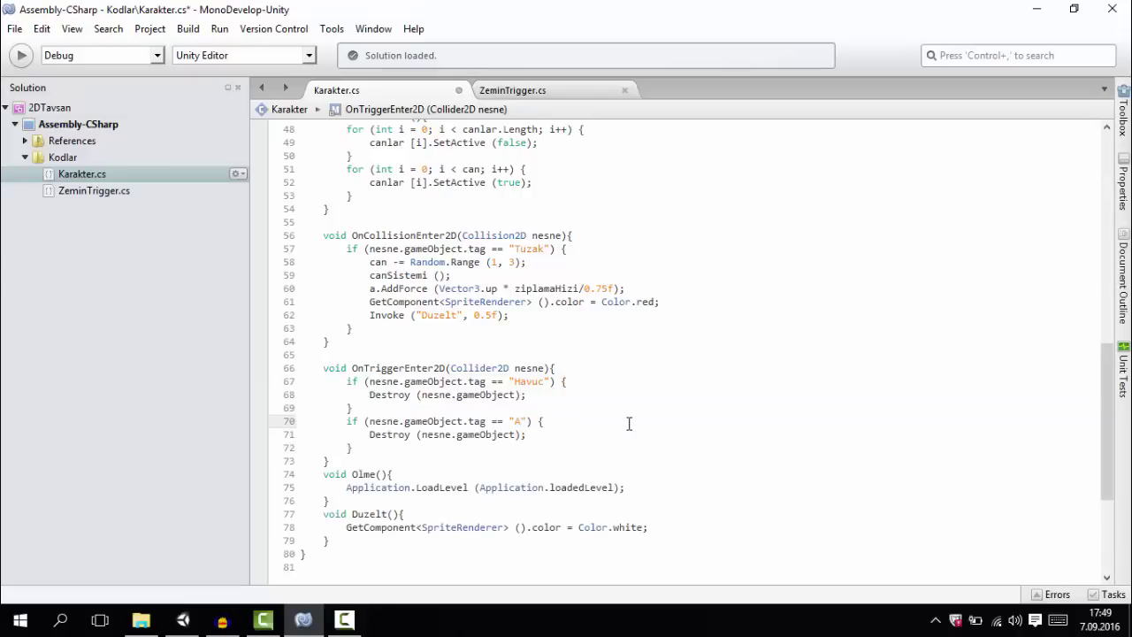
type("ltin")
key("Down")
key("Down")
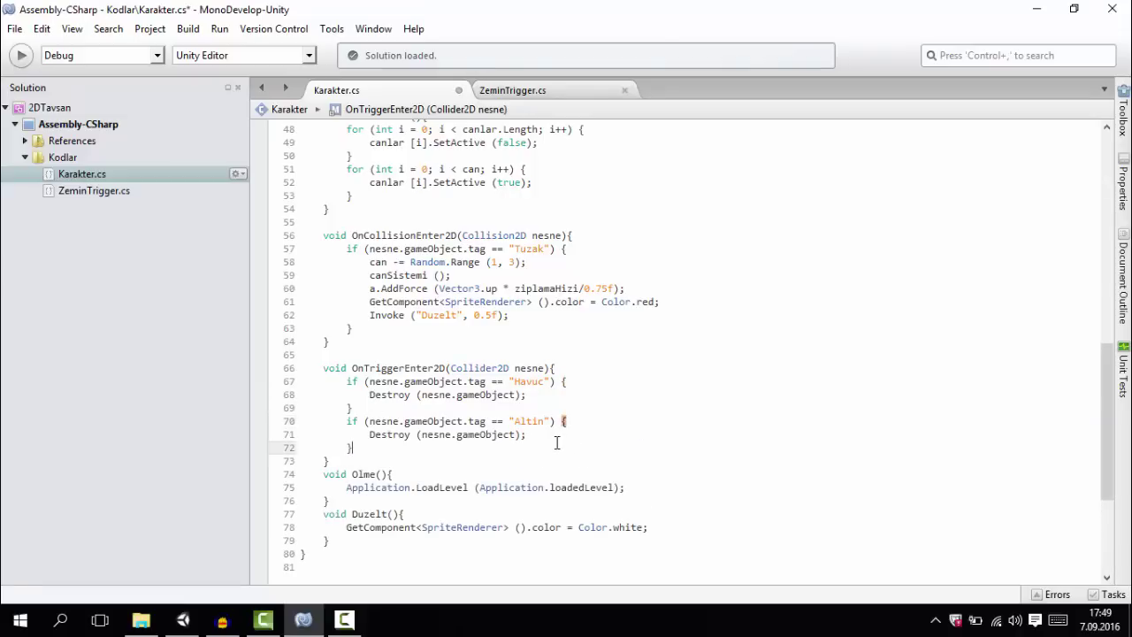
key("shift+Up")
key("ctrl+s")
key("Left")
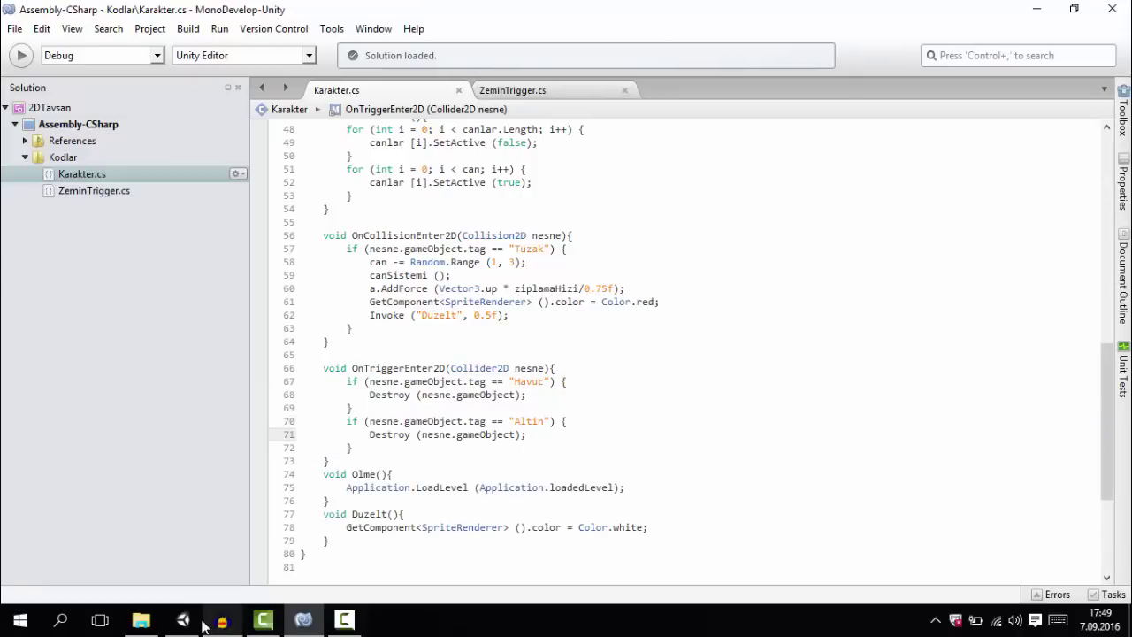
left_click(183, 620)
- Play the level, walk the bunny right to collect the coin and carrot, then stop
left_click(535, 48)
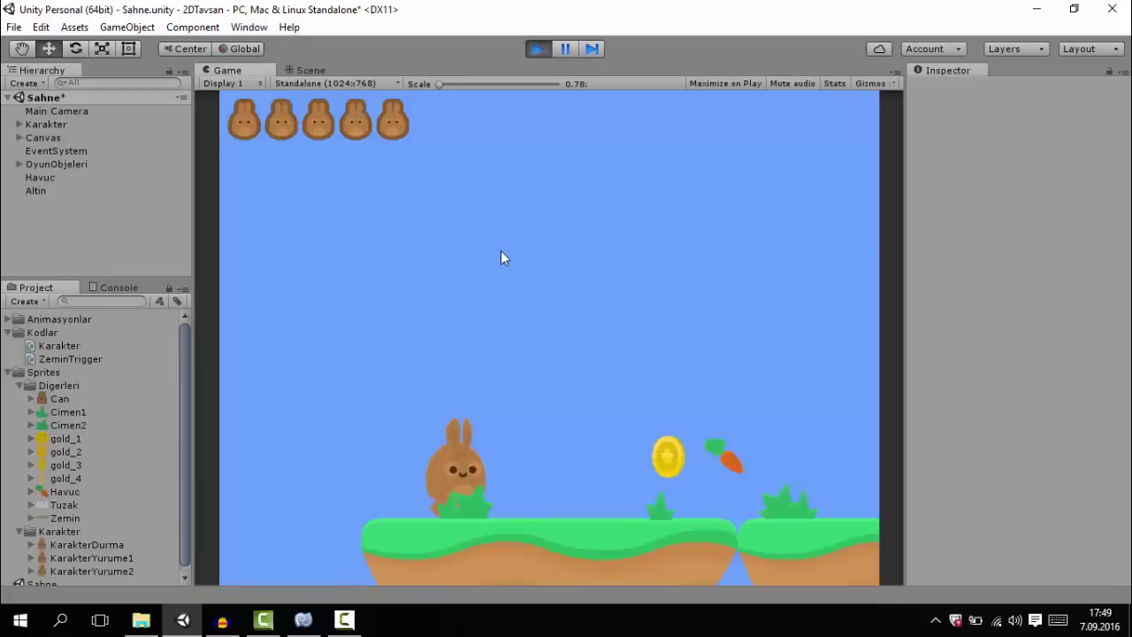
key("Right")
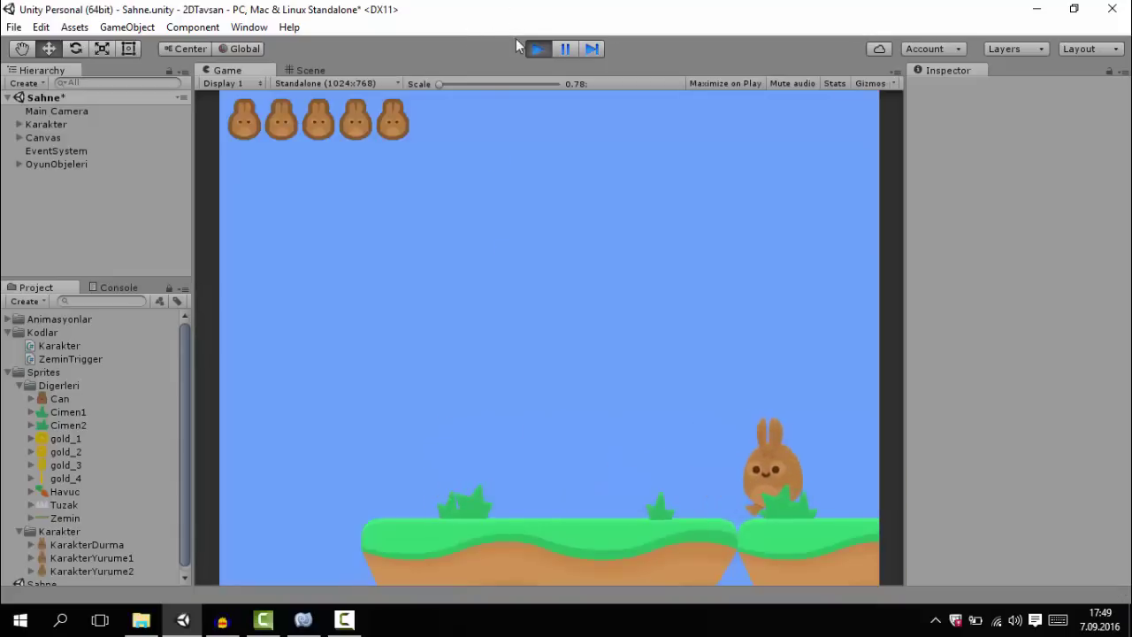
left_click(536, 49)
left_click(262, 619)
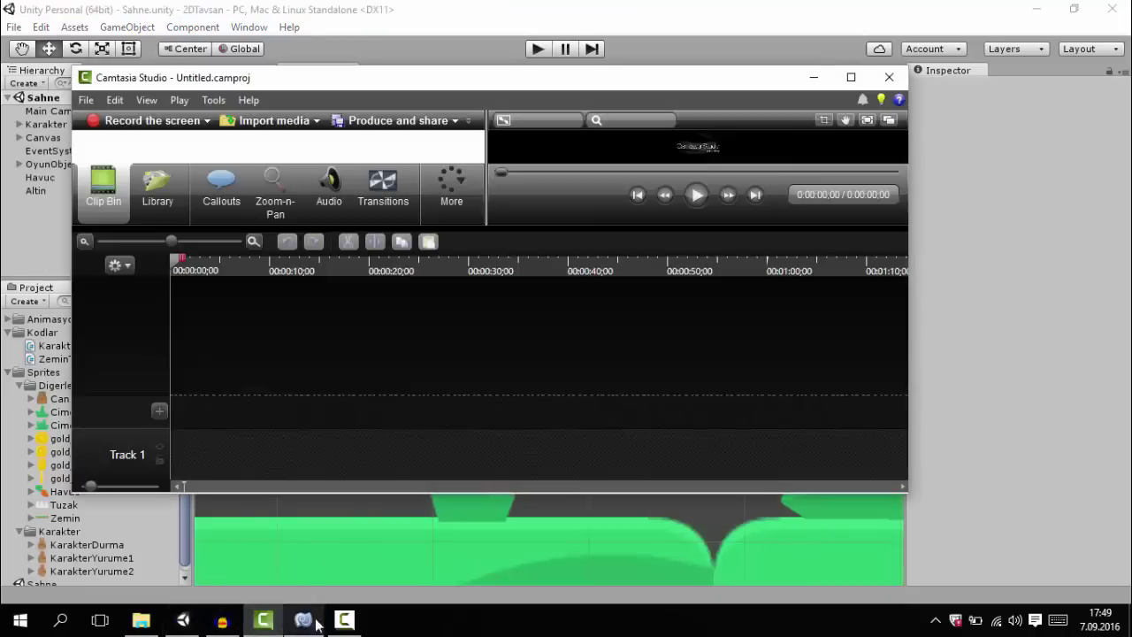
- Hide the Camtasia recording controls and bring Unity back, zooming out the Scene view
left_click(344, 619)
left_click(1095, 496)
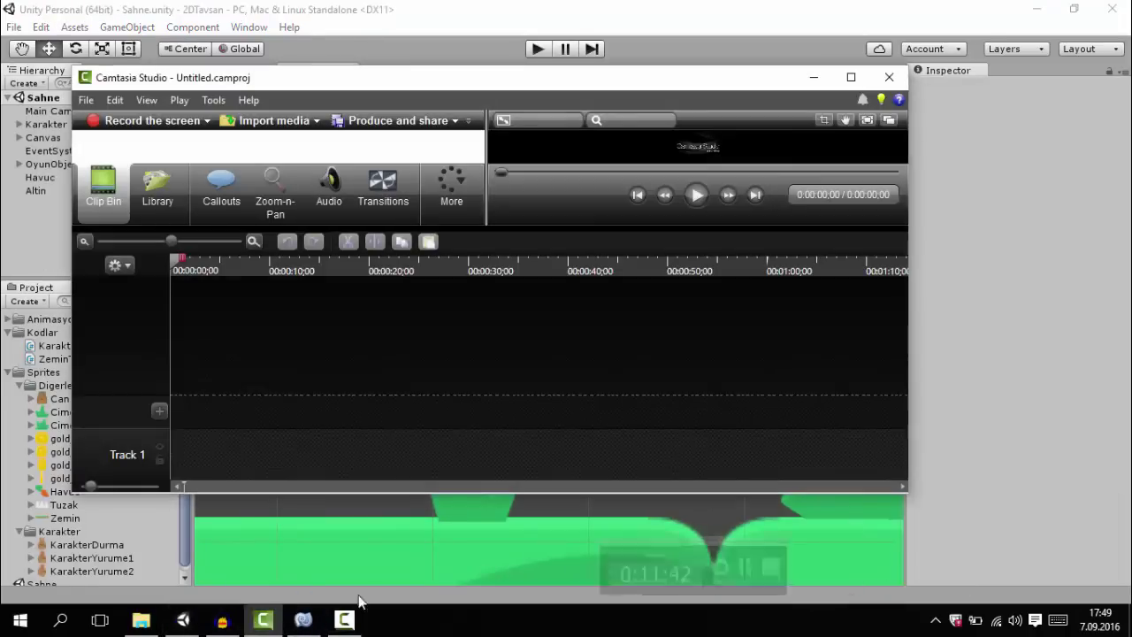
left_click(183, 619)
scroll(413, 299, "down", 2)
scroll(412, 301, "down", 2)
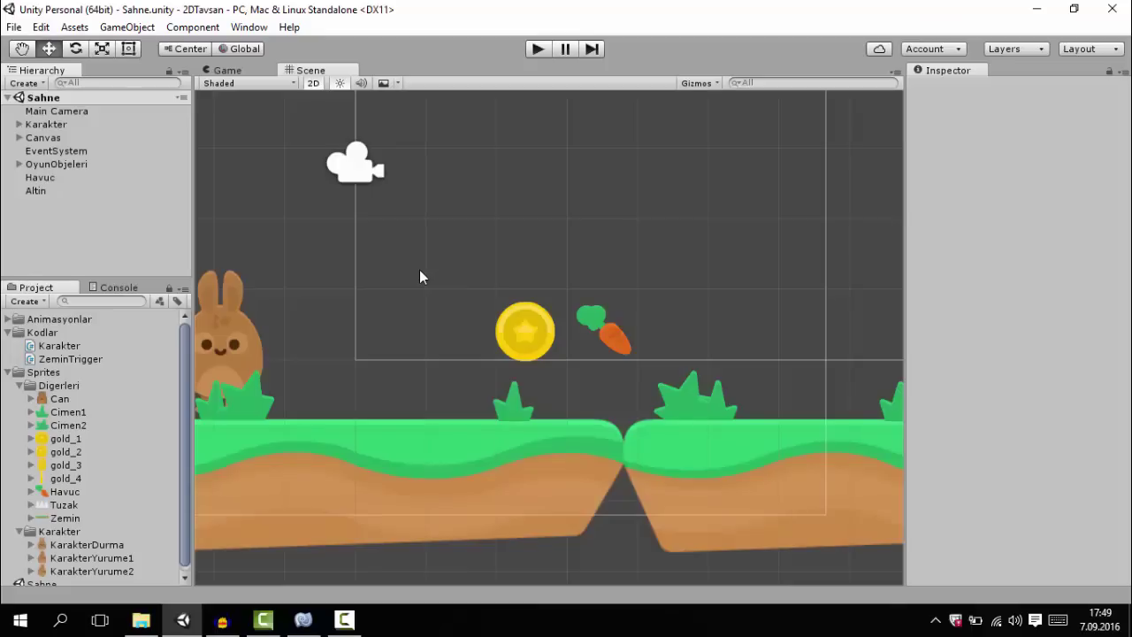
- Zoom the Scene view out further, then show the Game view with the bunny, coin and carrot
scroll(483, 267, "down", 1)
scroll(531, 318, "down", 3)
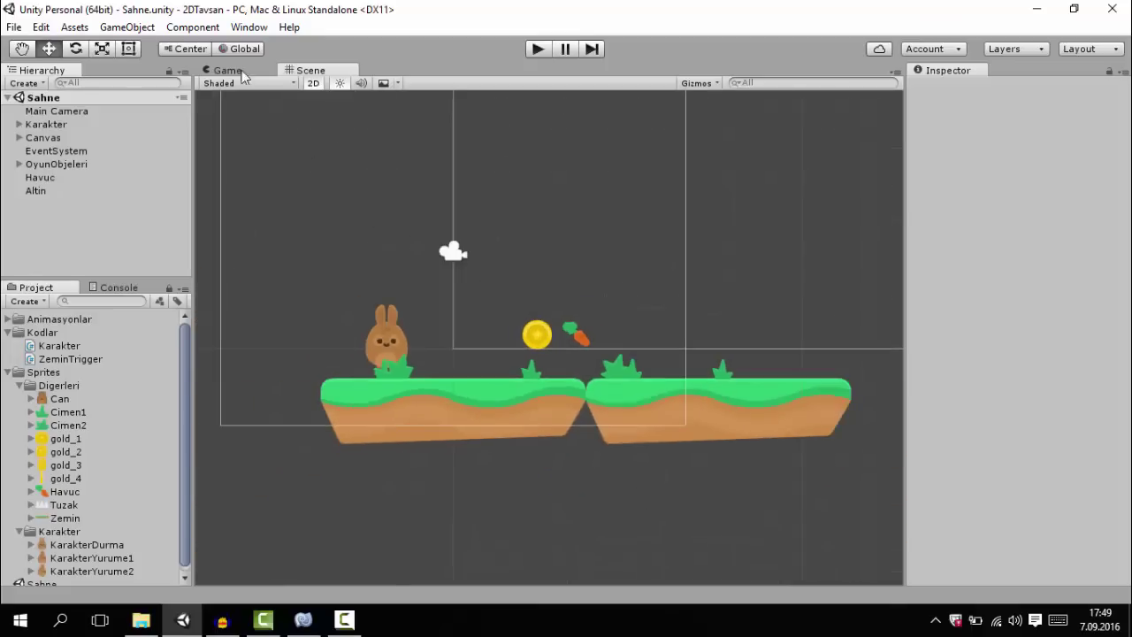
left_click(227, 70)
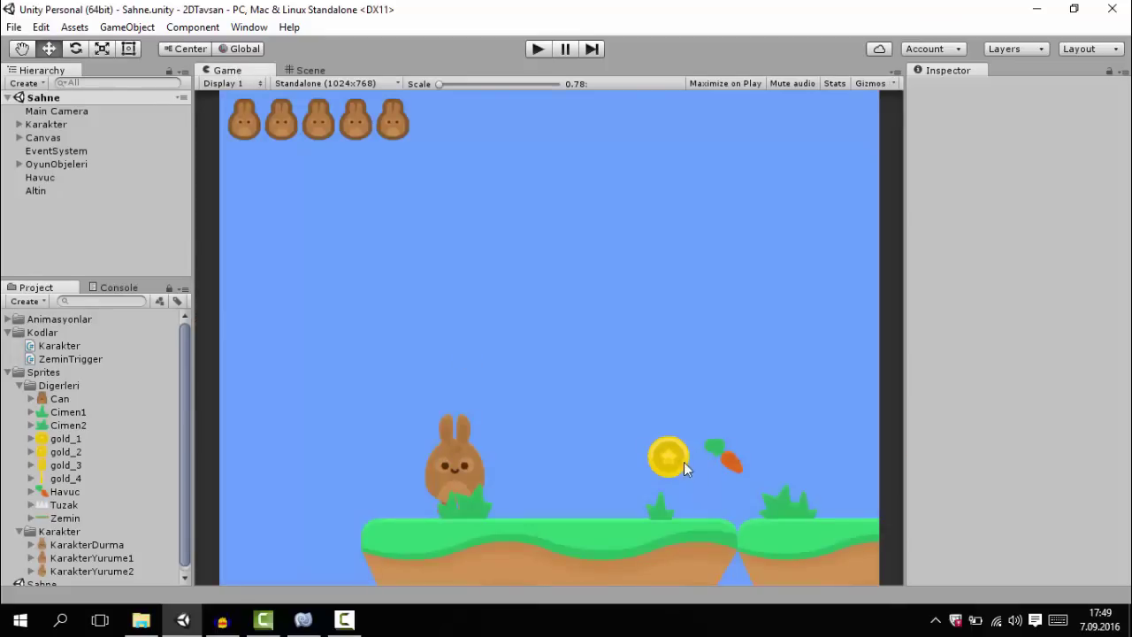